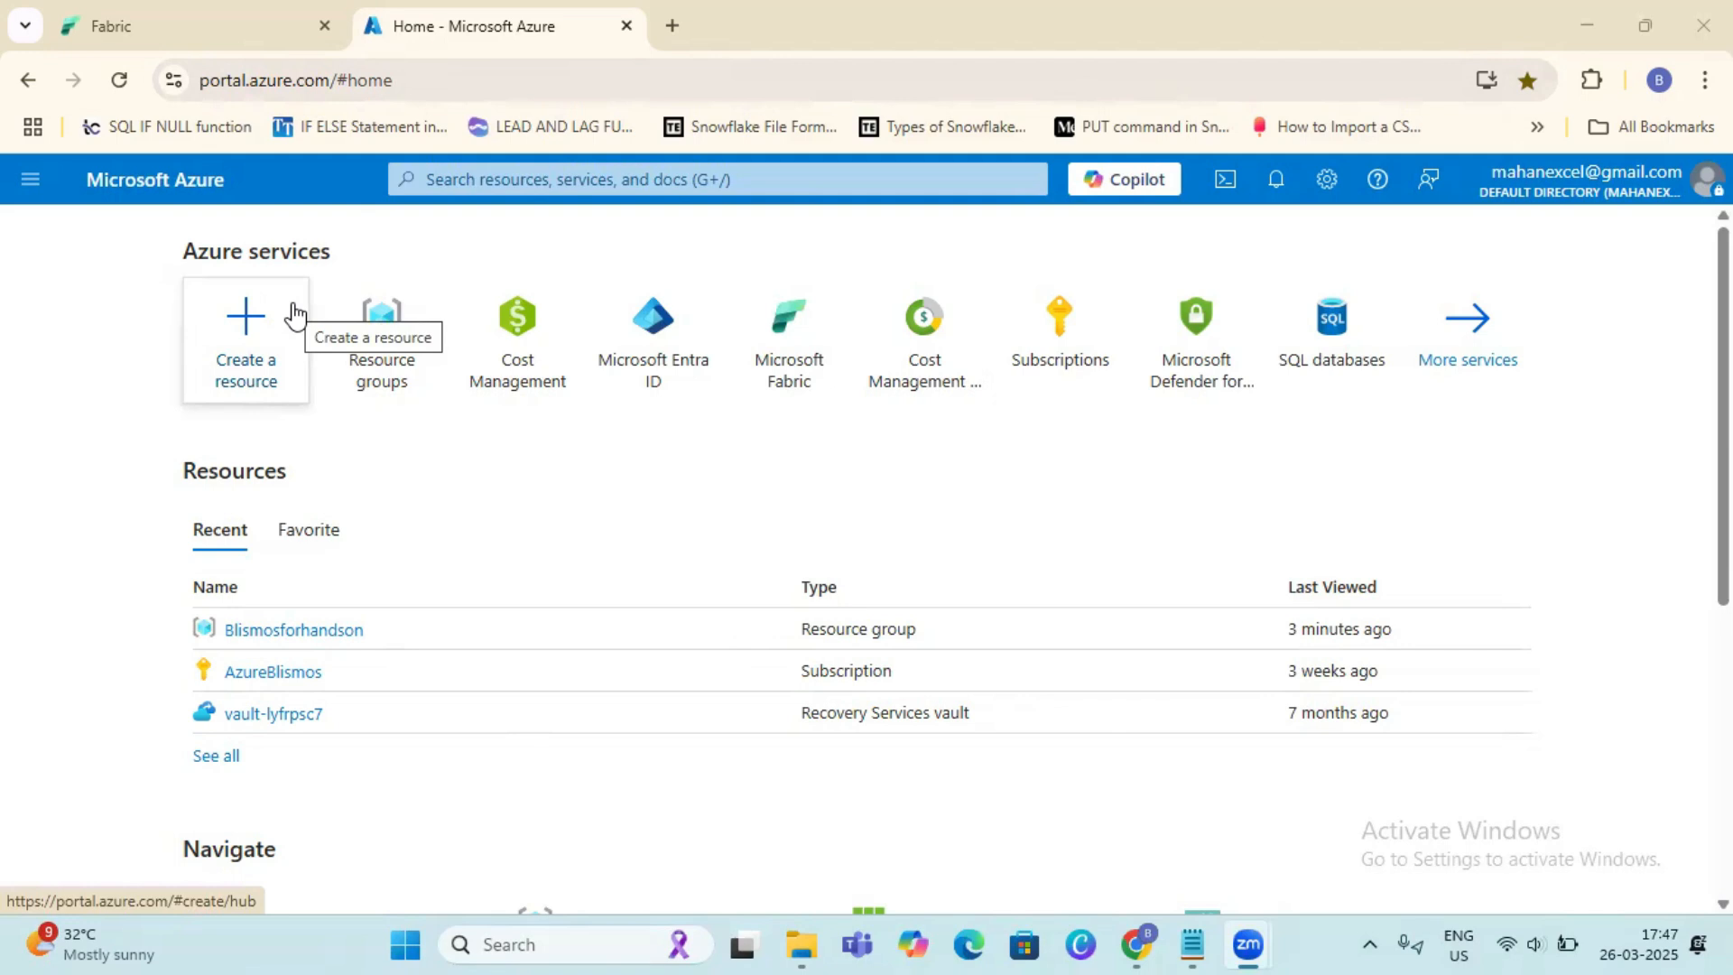
Search the portal for 'entra' and open Microsoft Entra ID for the Default Directory.
{"action": "left_click", "coordinate": [570, 182]}
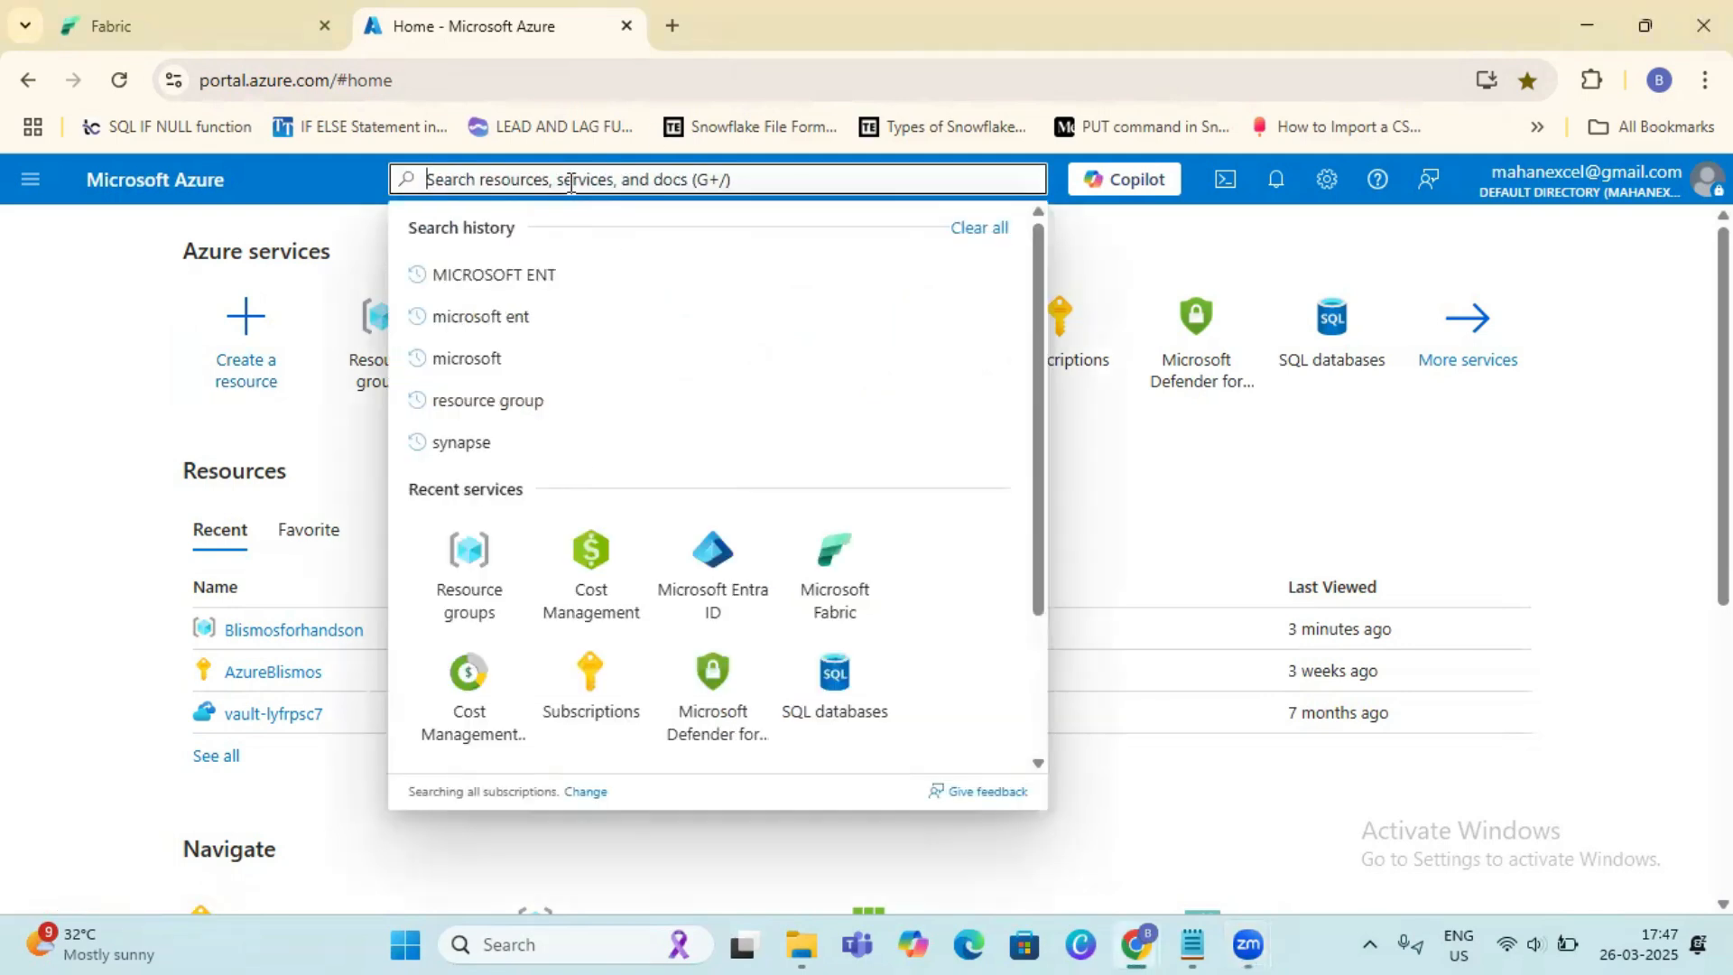
{"action": "type", "text": "mi"}
{"action": "key", "text": "BackSpace"}
{"action": "key", "text": "BackSpace"}
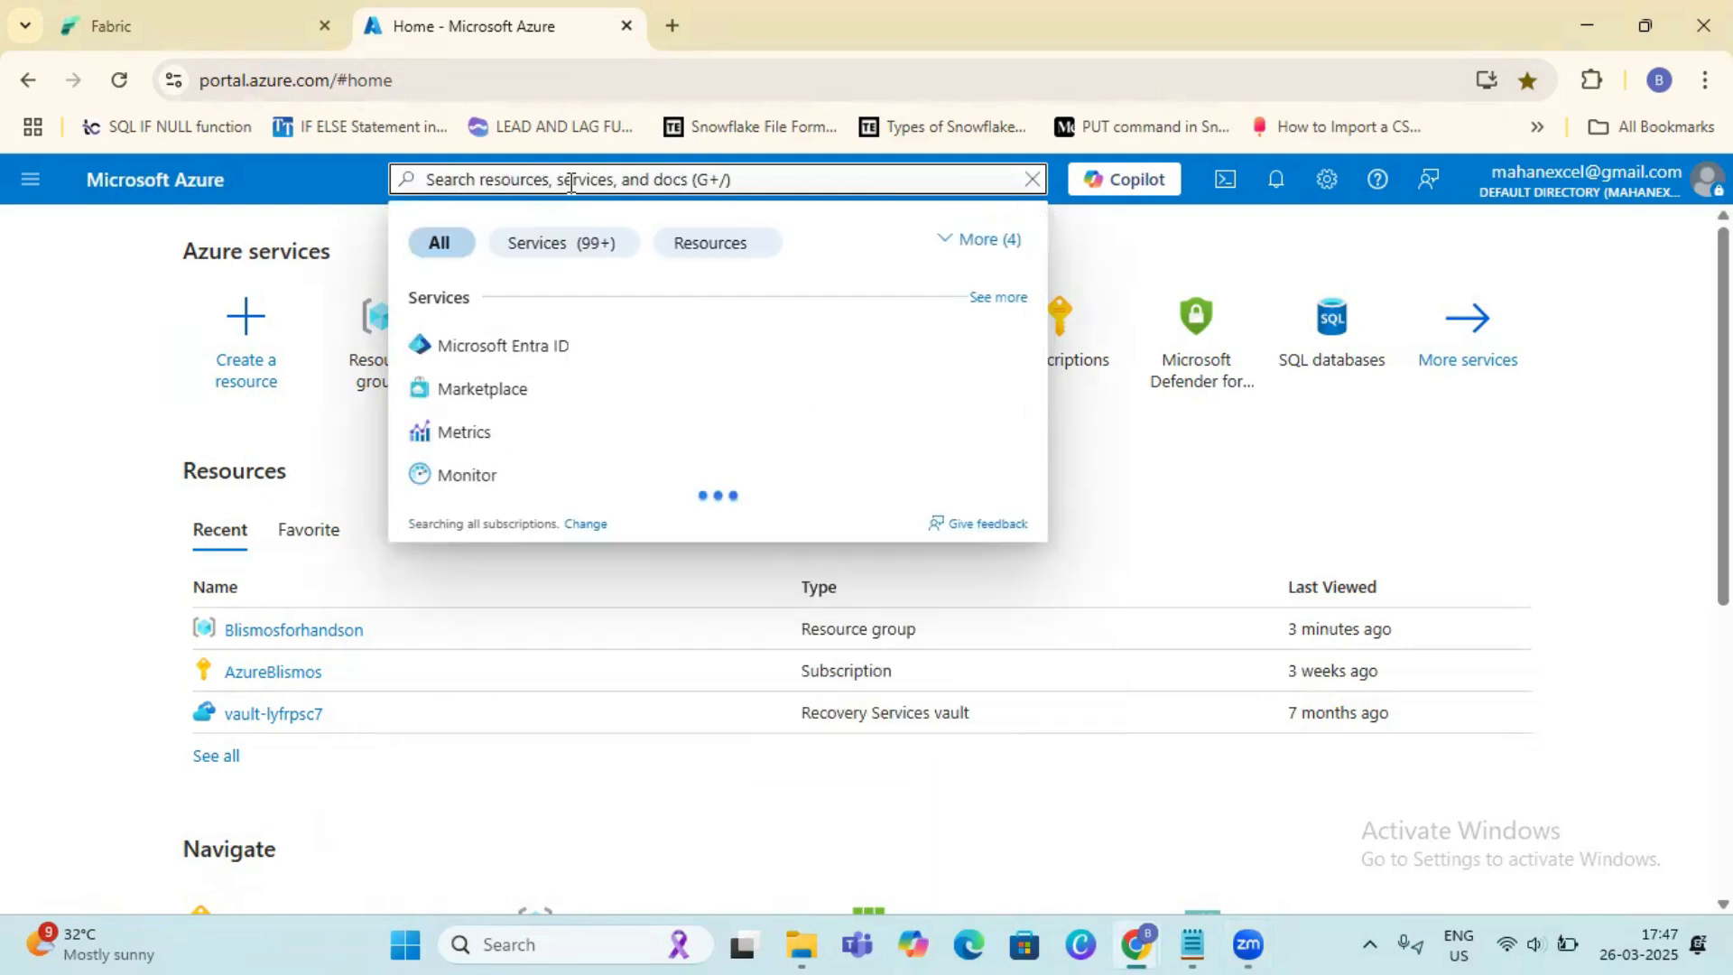
{"action": "type", "text": "entr"}
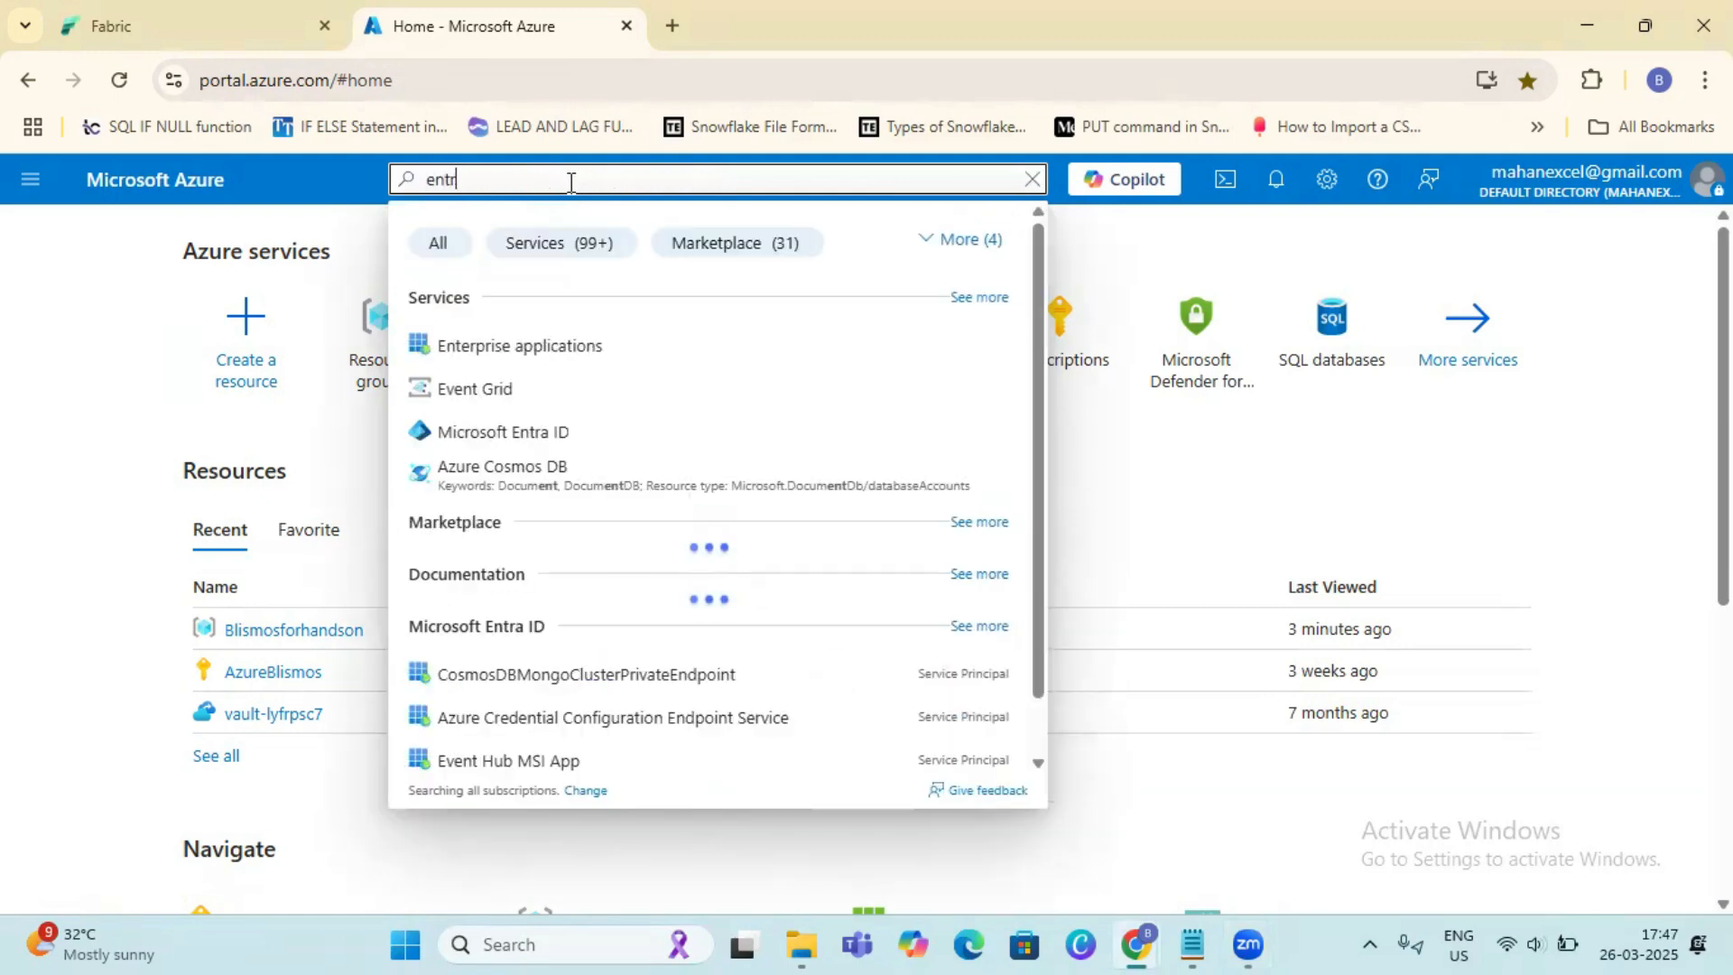
{"action": "type", "text": "a"}
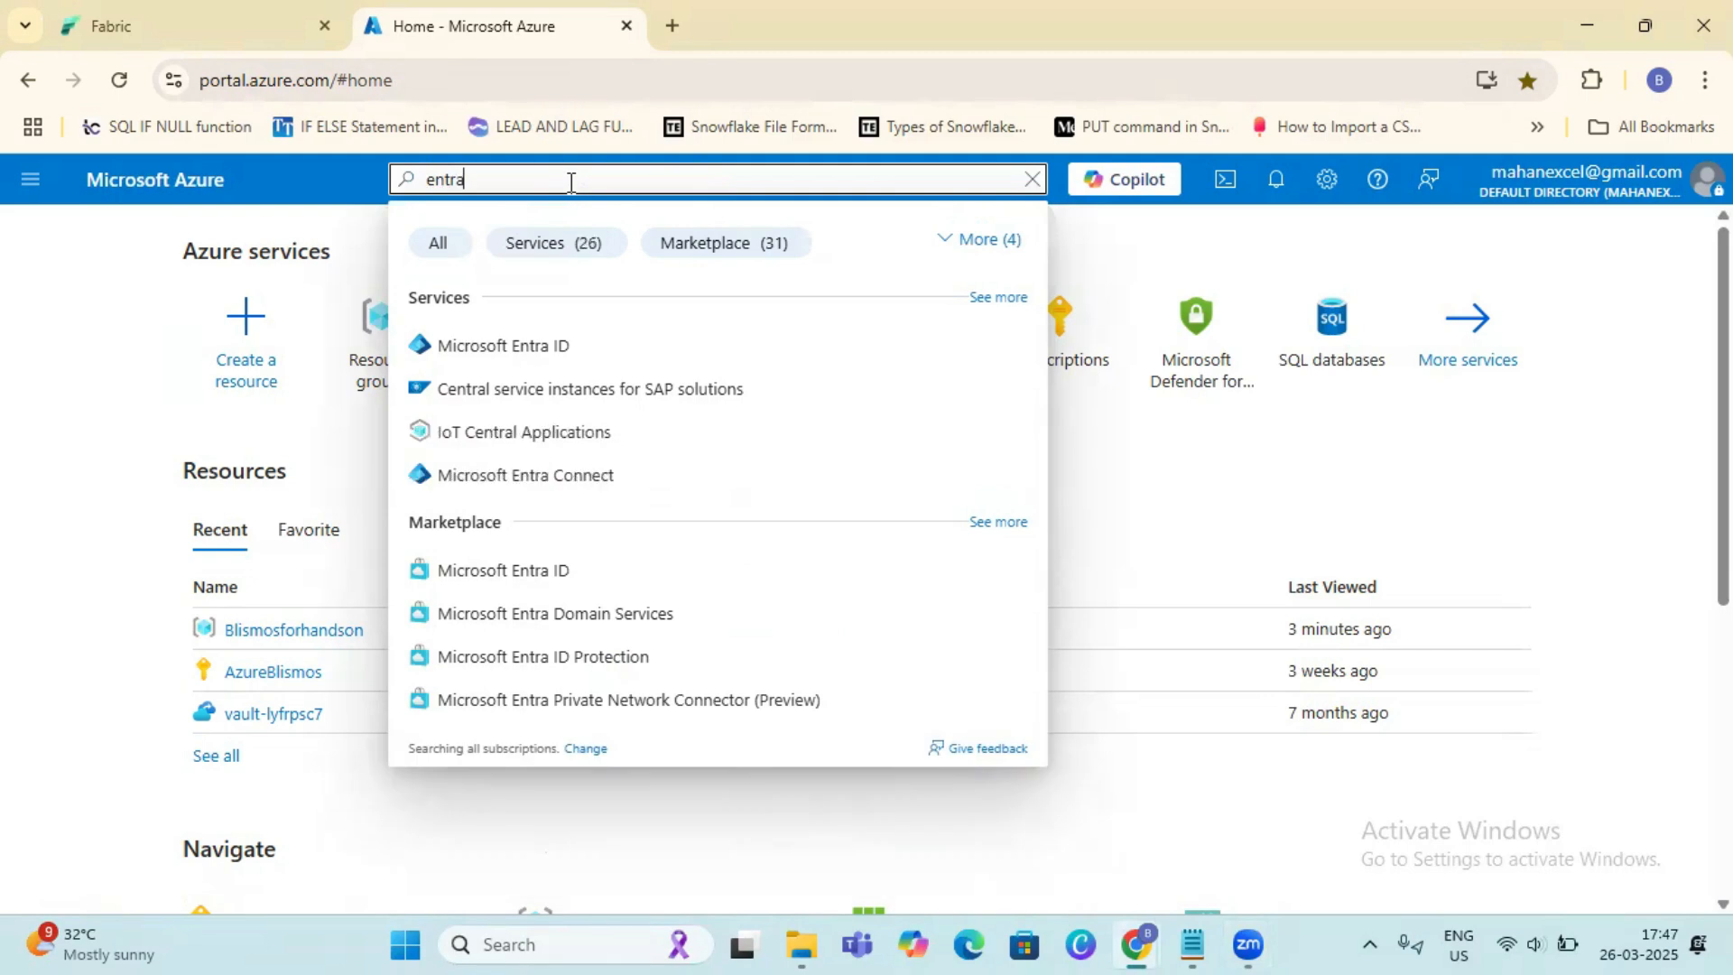
{"action": "left_click", "coordinate": [581, 352]}
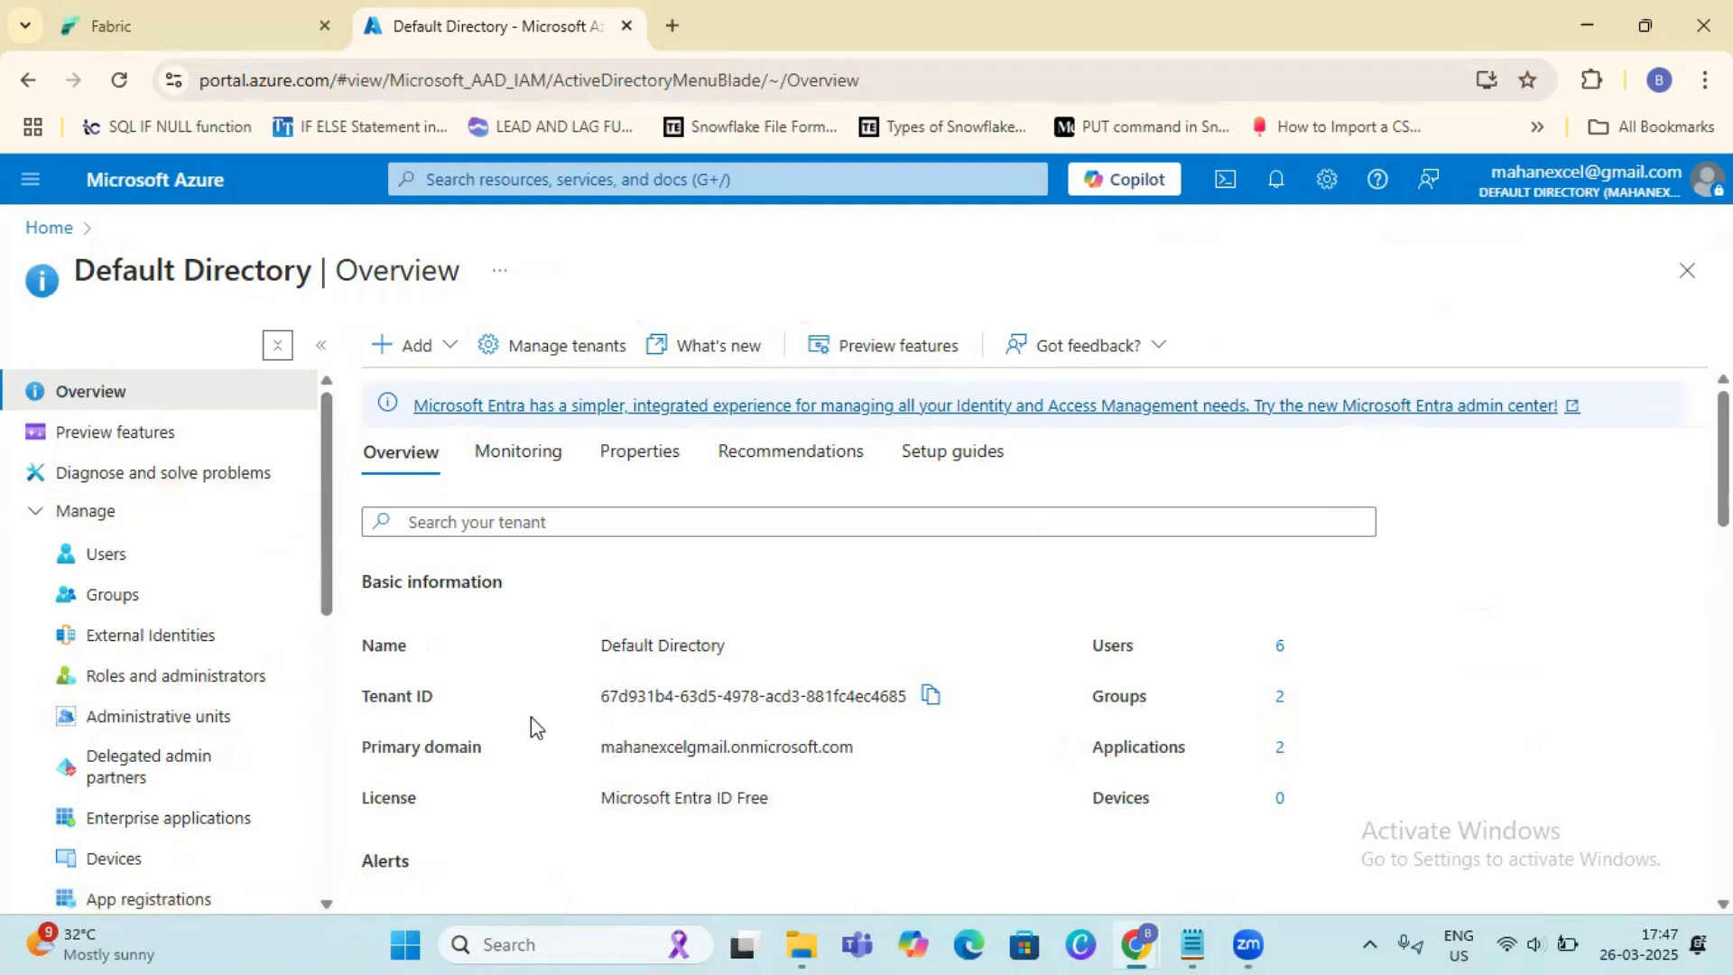
{"action": "scroll", "coordinate": [531, 717], "scroll_direction": "down", "scroll_amount": 2}
{"action": "scroll", "coordinate": [531, 716], "scroll_direction": "up", "scroll_amount": 2}
Open the directory's Users list and expand the New user dropdown.
{"action": "left_click", "coordinate": [202, 553]}
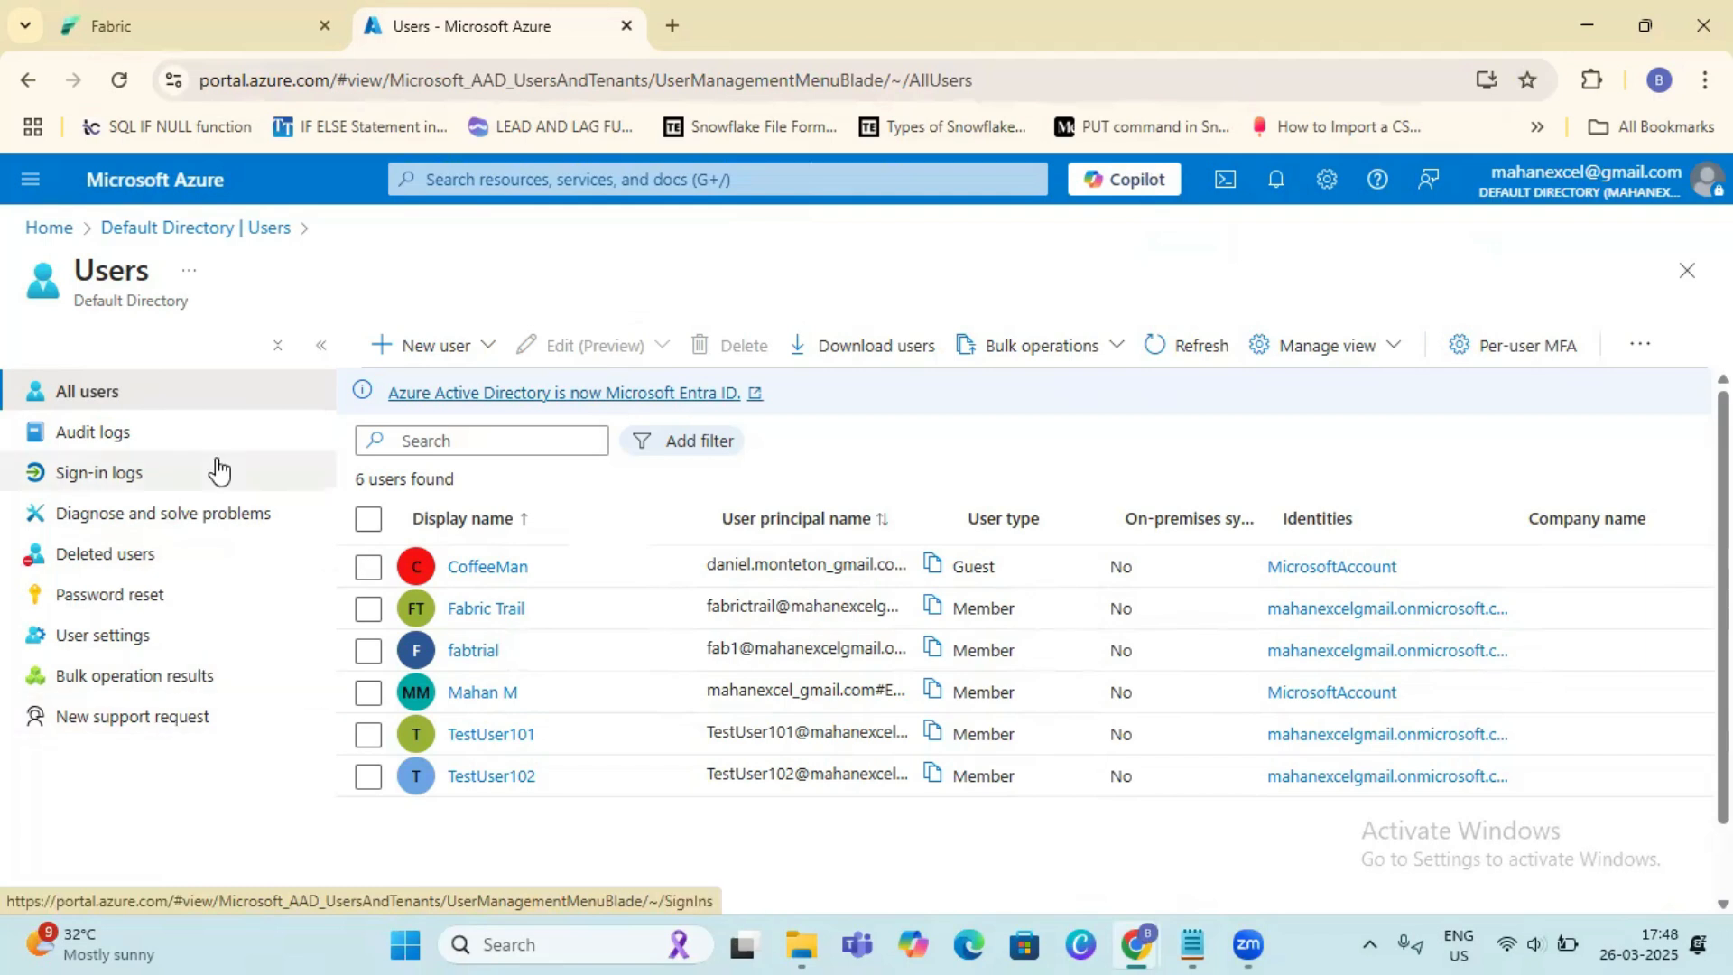
{"action": "left_click", "coordinate": [451, 364]}
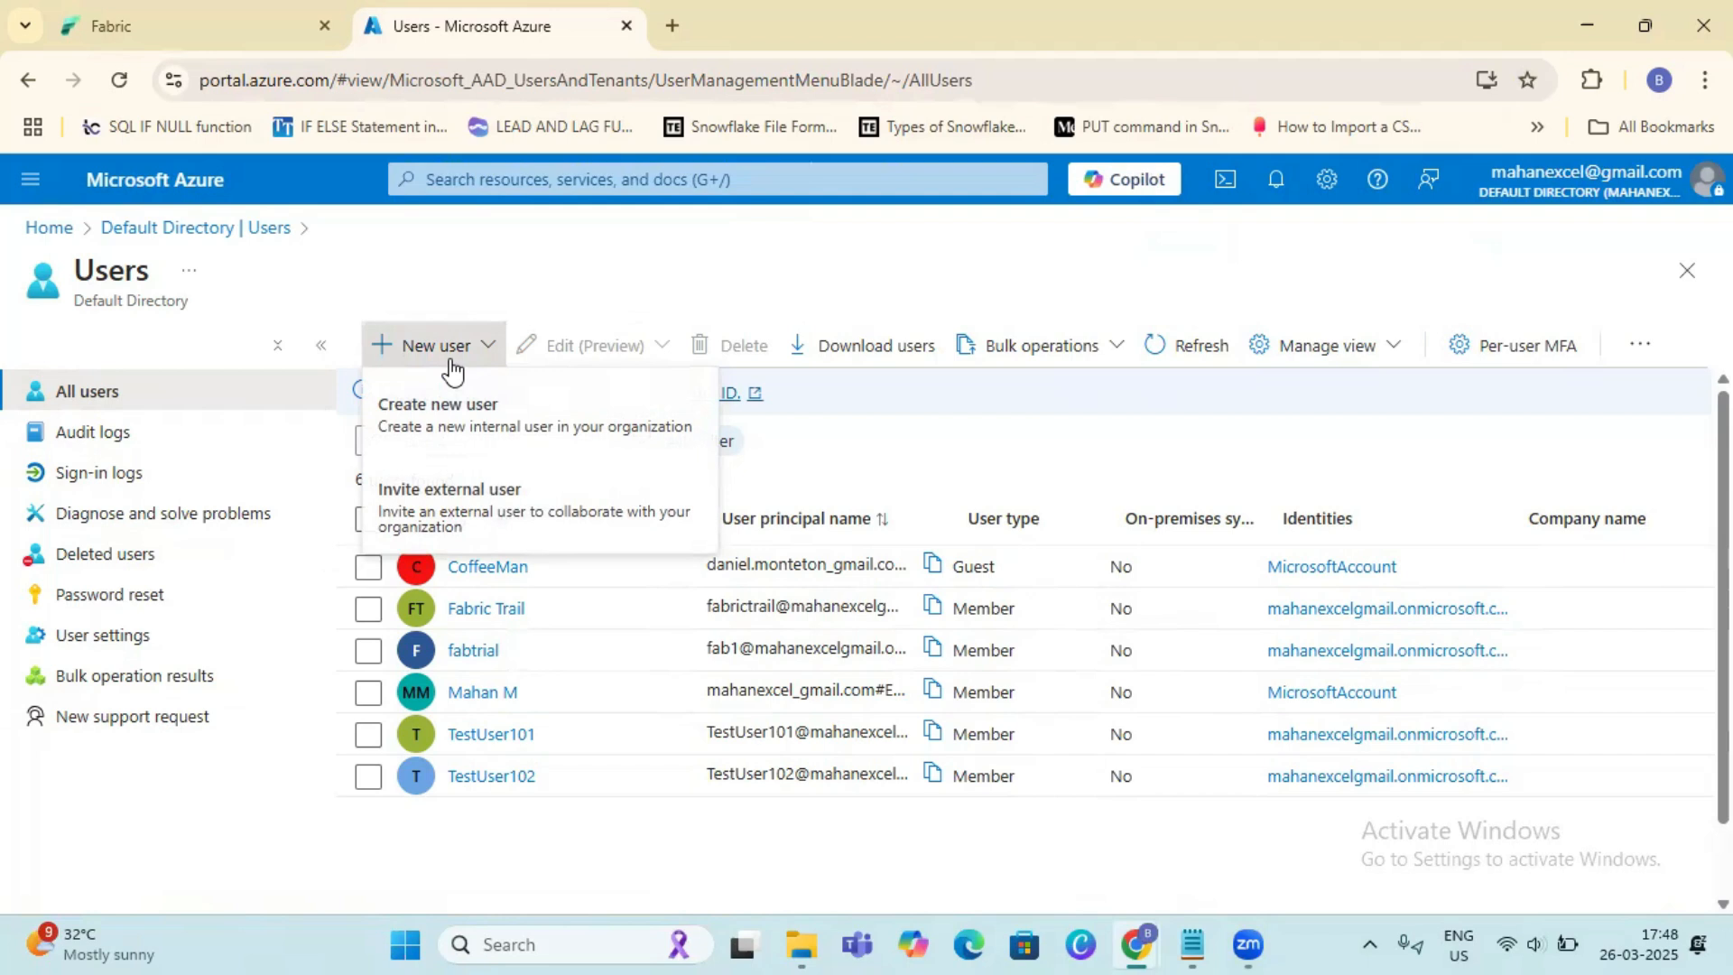
Choose Create new user and check the available domains without changing them.
{"action": "left_click", "coordinate": [458, 427]}
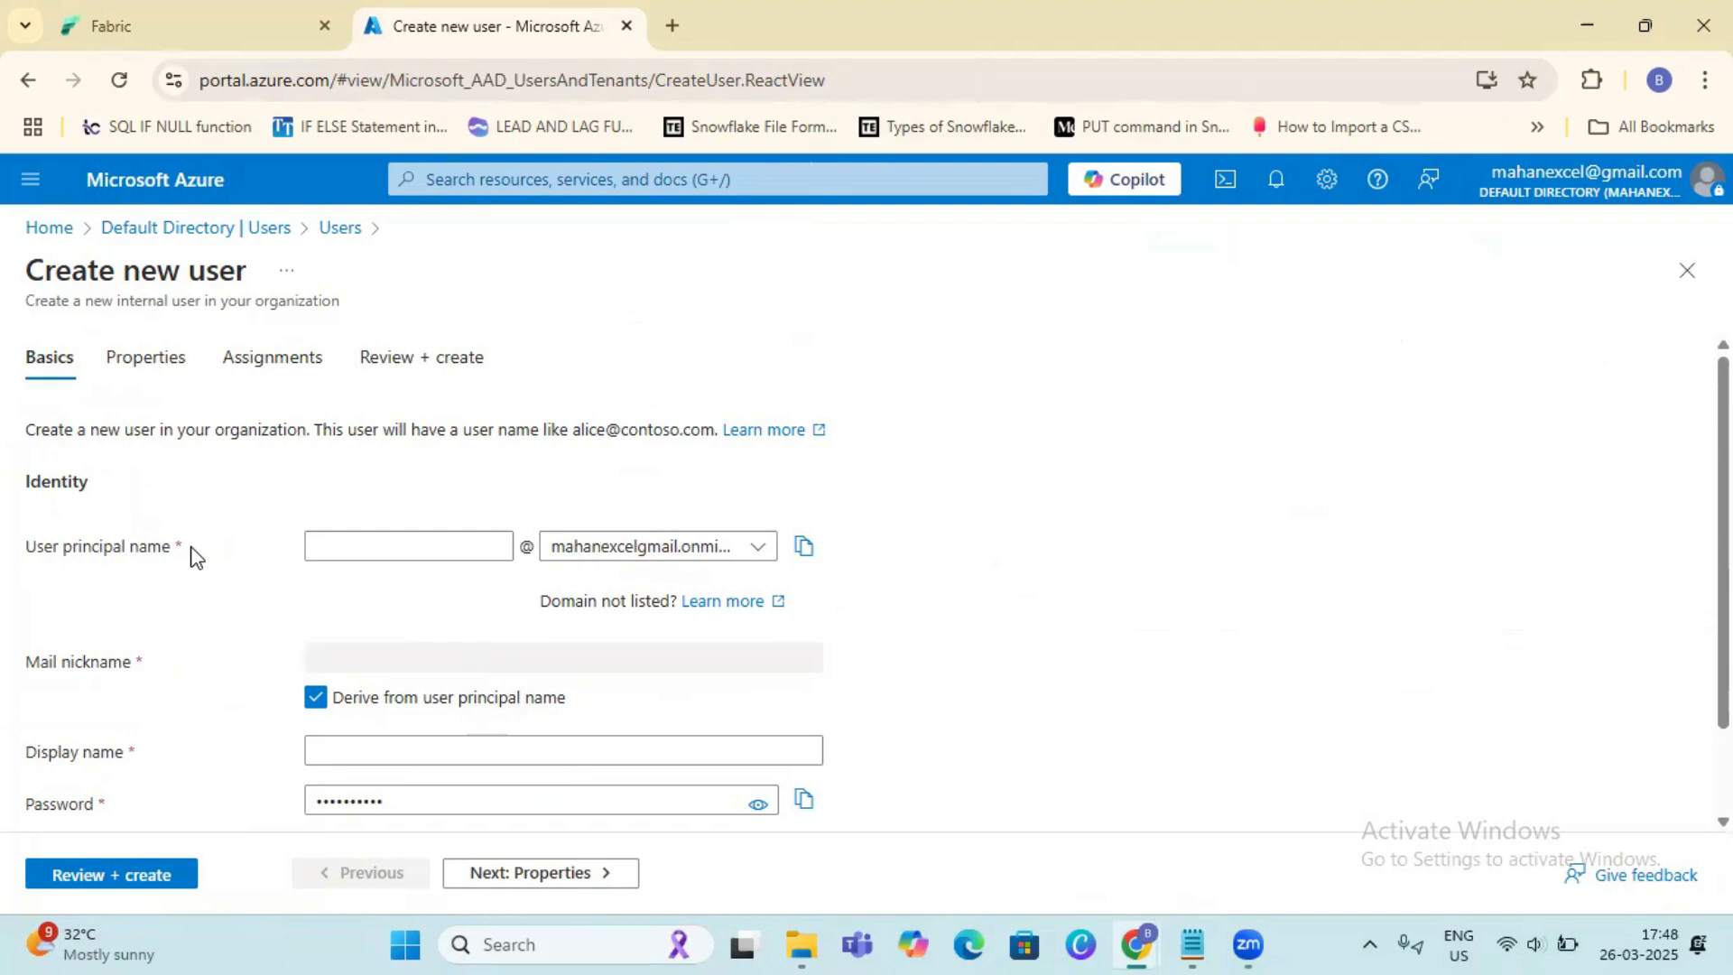
{"action": "left_click", "coordinate": [666, 545]}
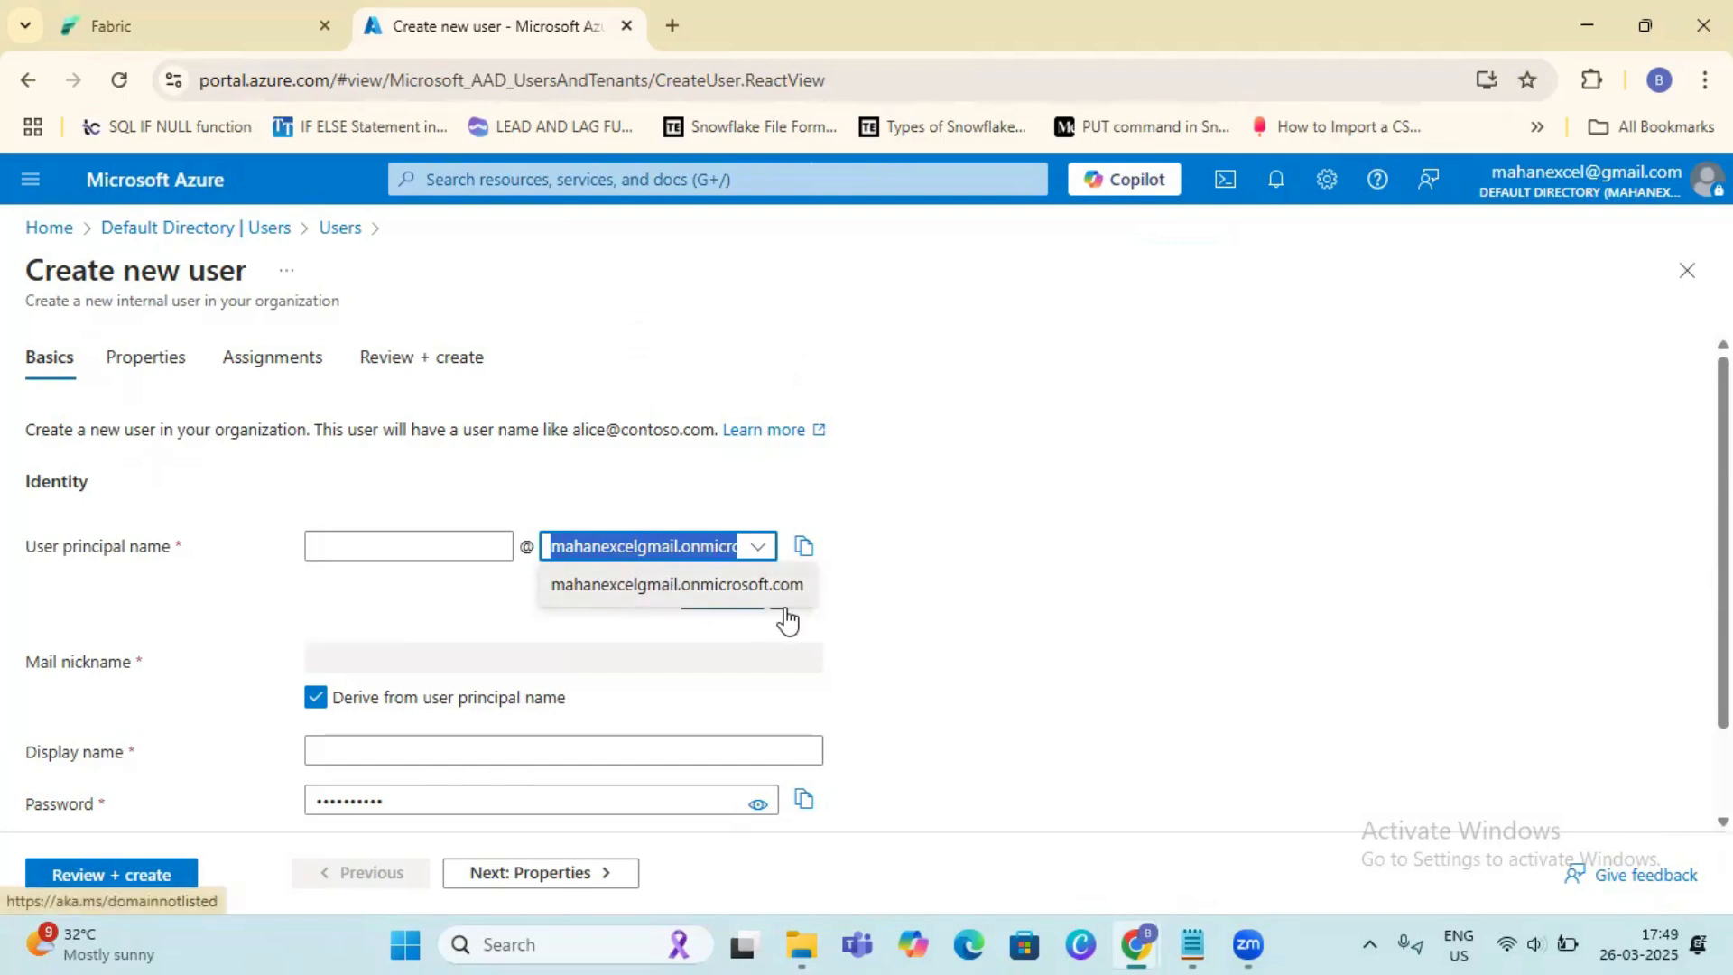
{"action": "left_click", "coordinate": [841, 607]}
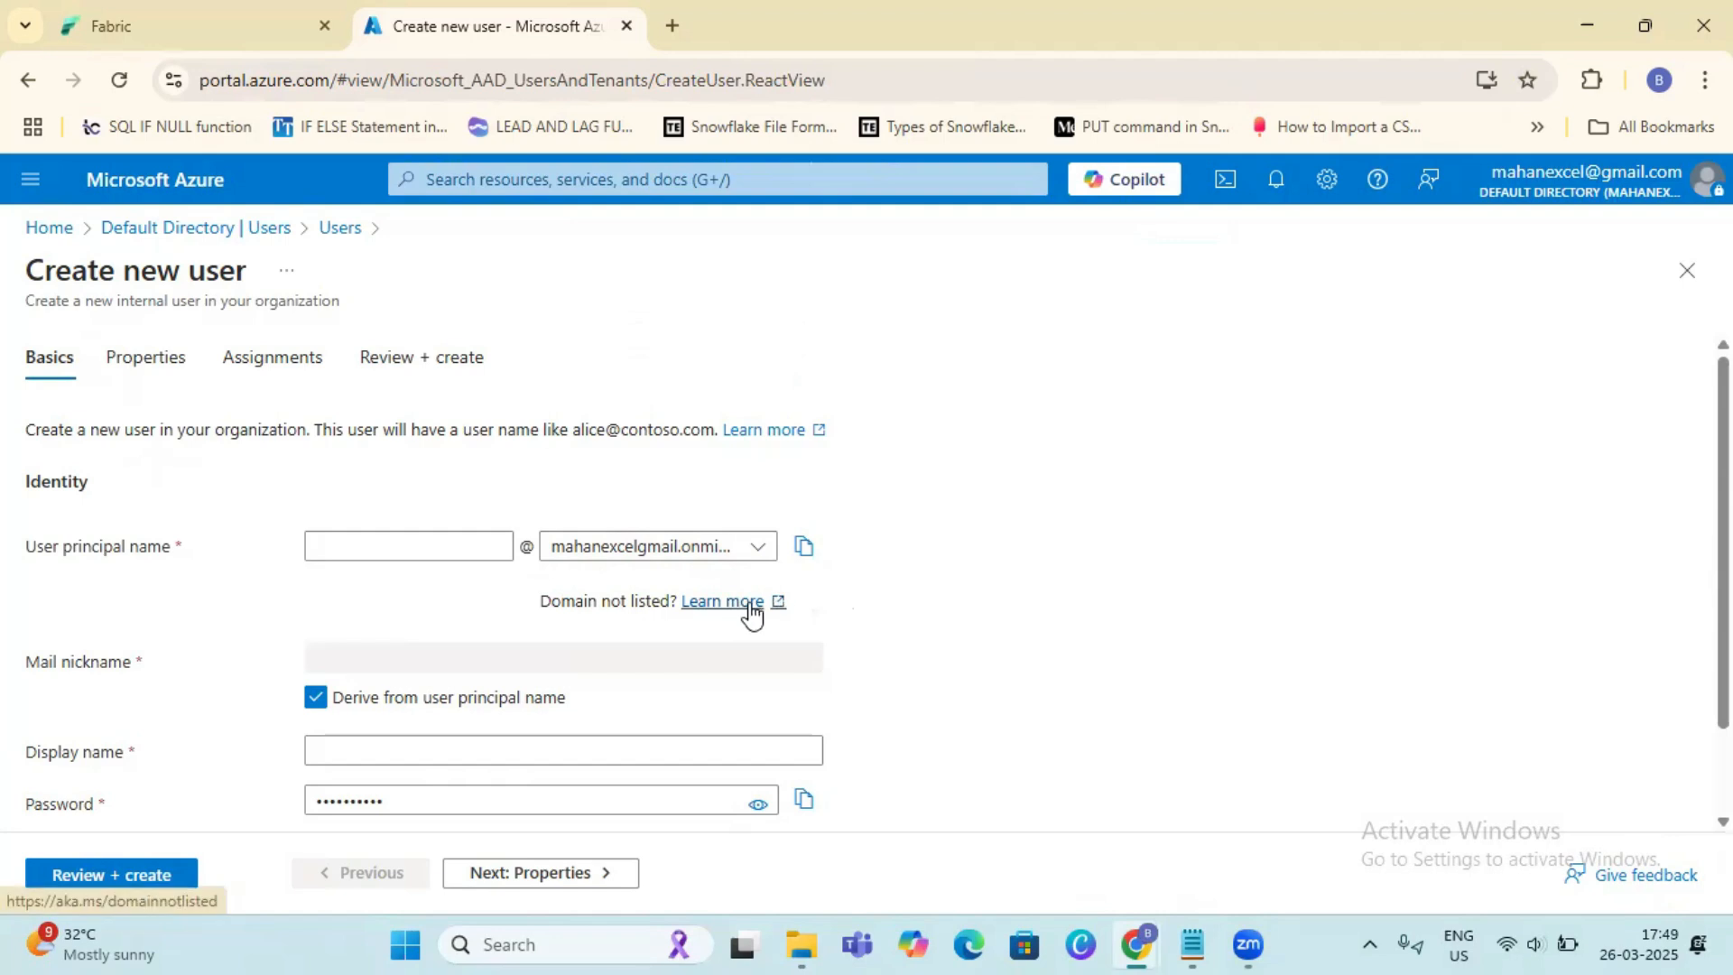
{"action": "left_click", "coordinate": [436, 550]}
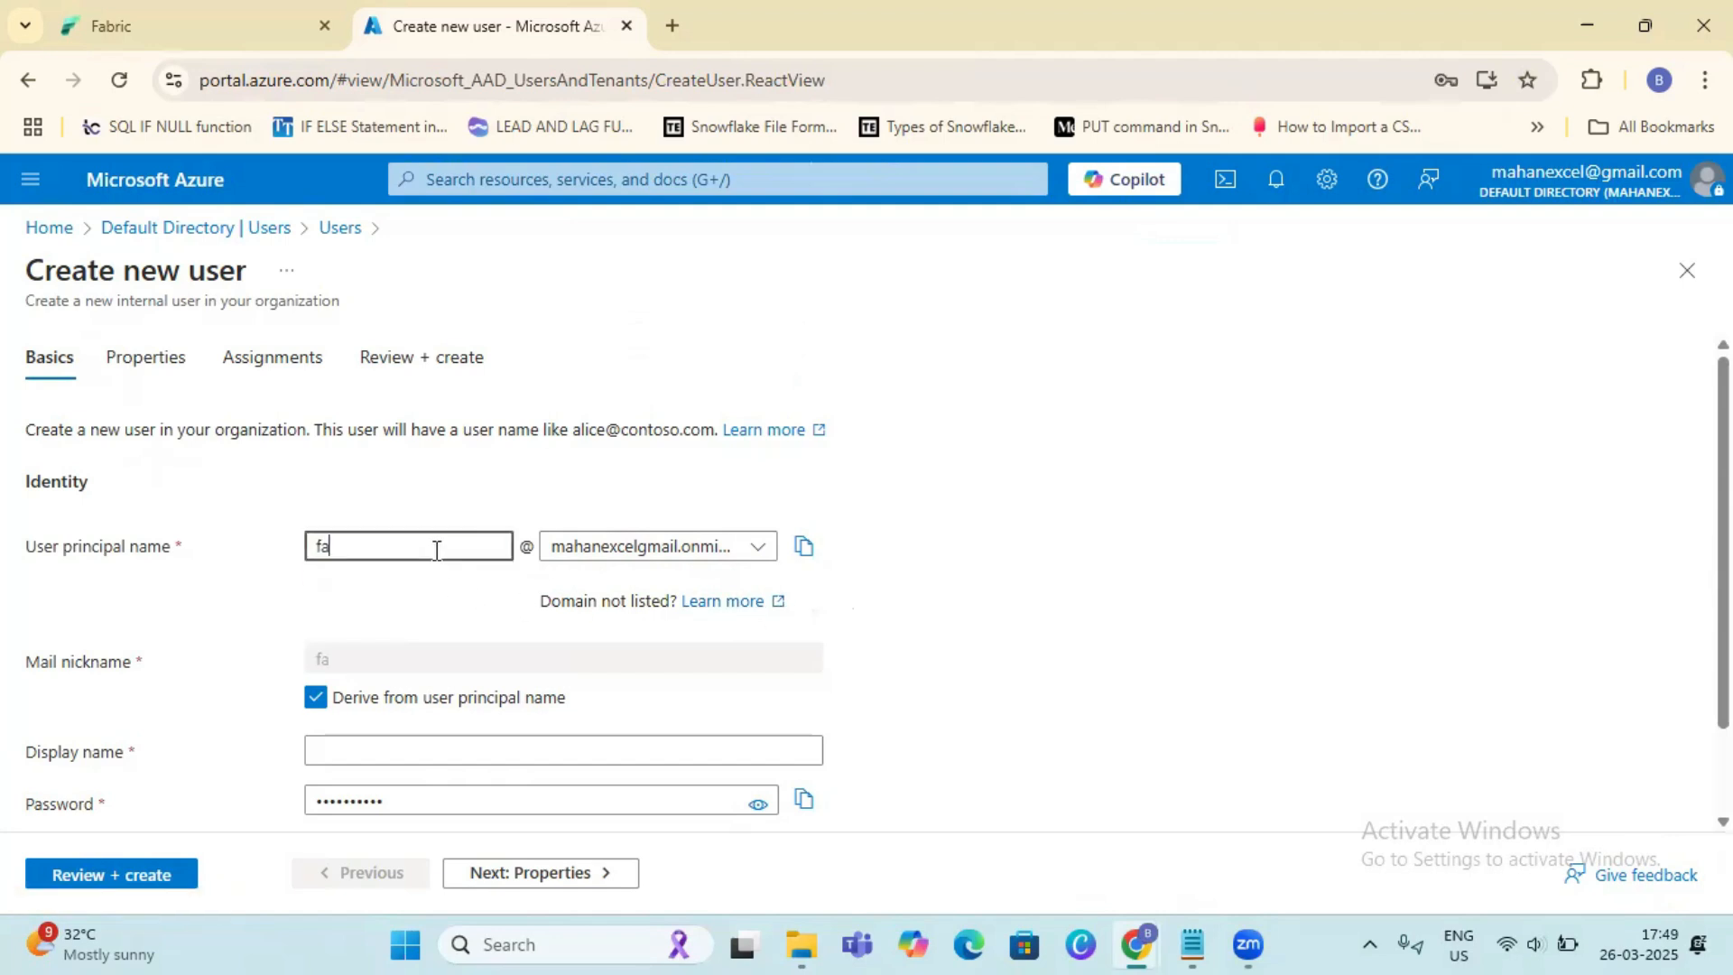
{"action": "scroll", "coordinate": [503, 650], "scroll_direction": "down", "scroll_amount": 1}
{"action": "scroll", "coordinate": [506, 646], "scroll_direction": "up", "scroll_amount": 1}
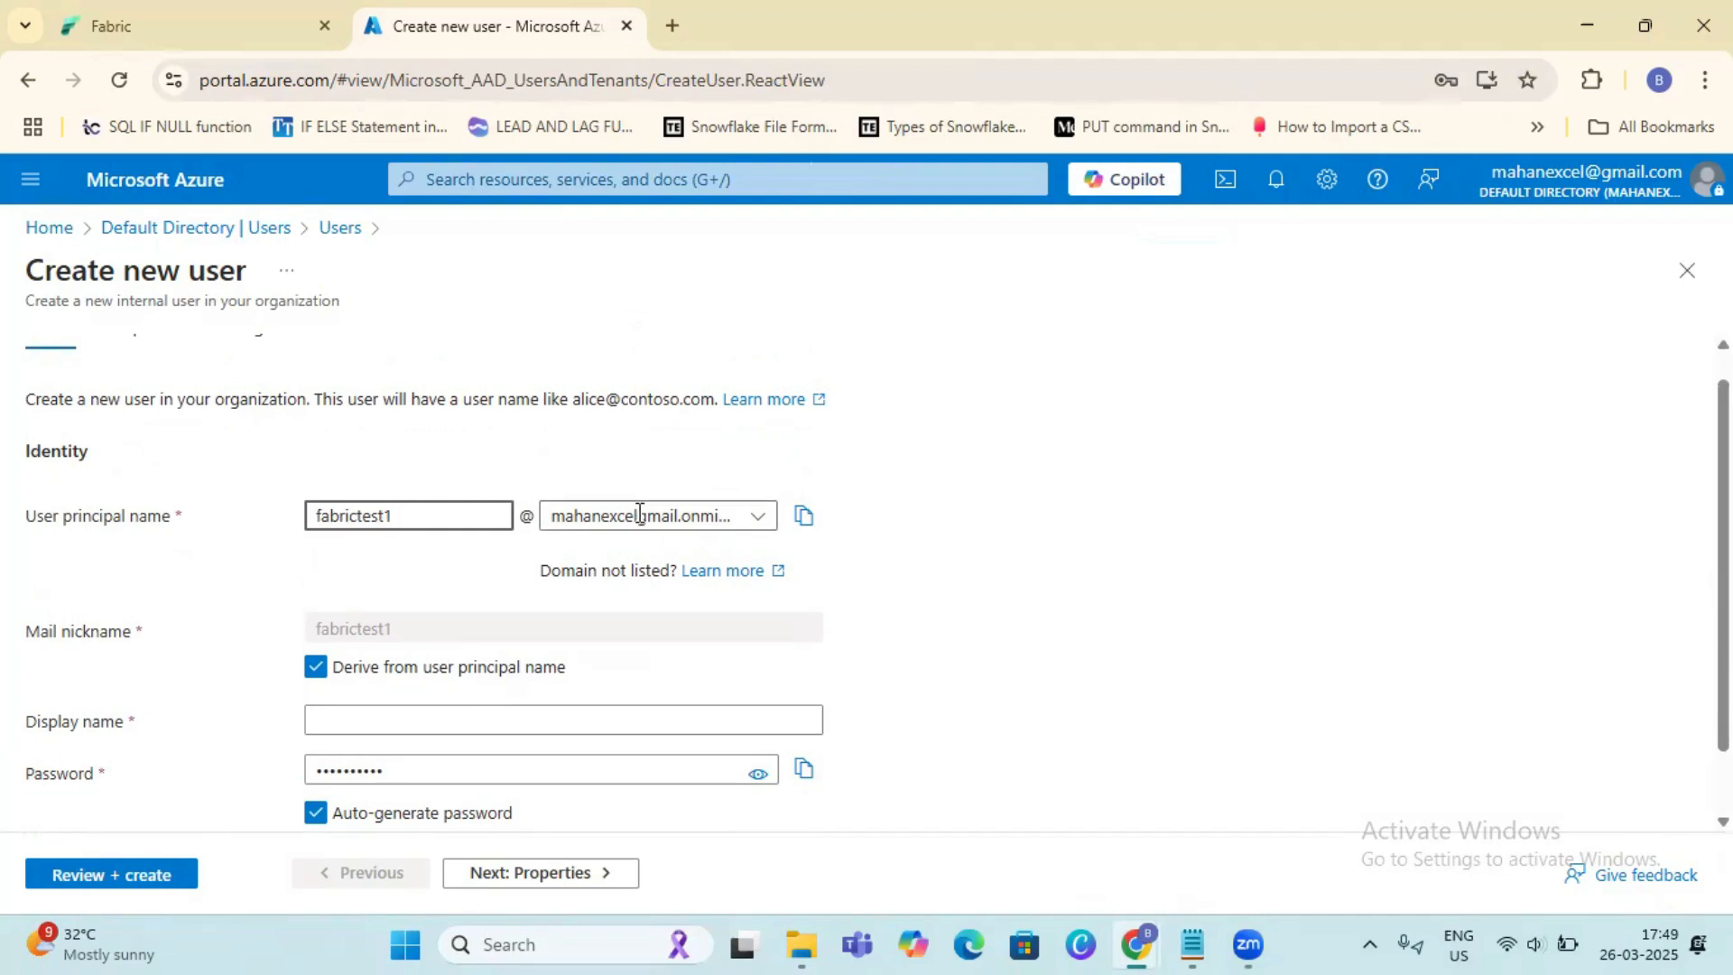
{"action": "left_click", "coordinate": [708, 514]}
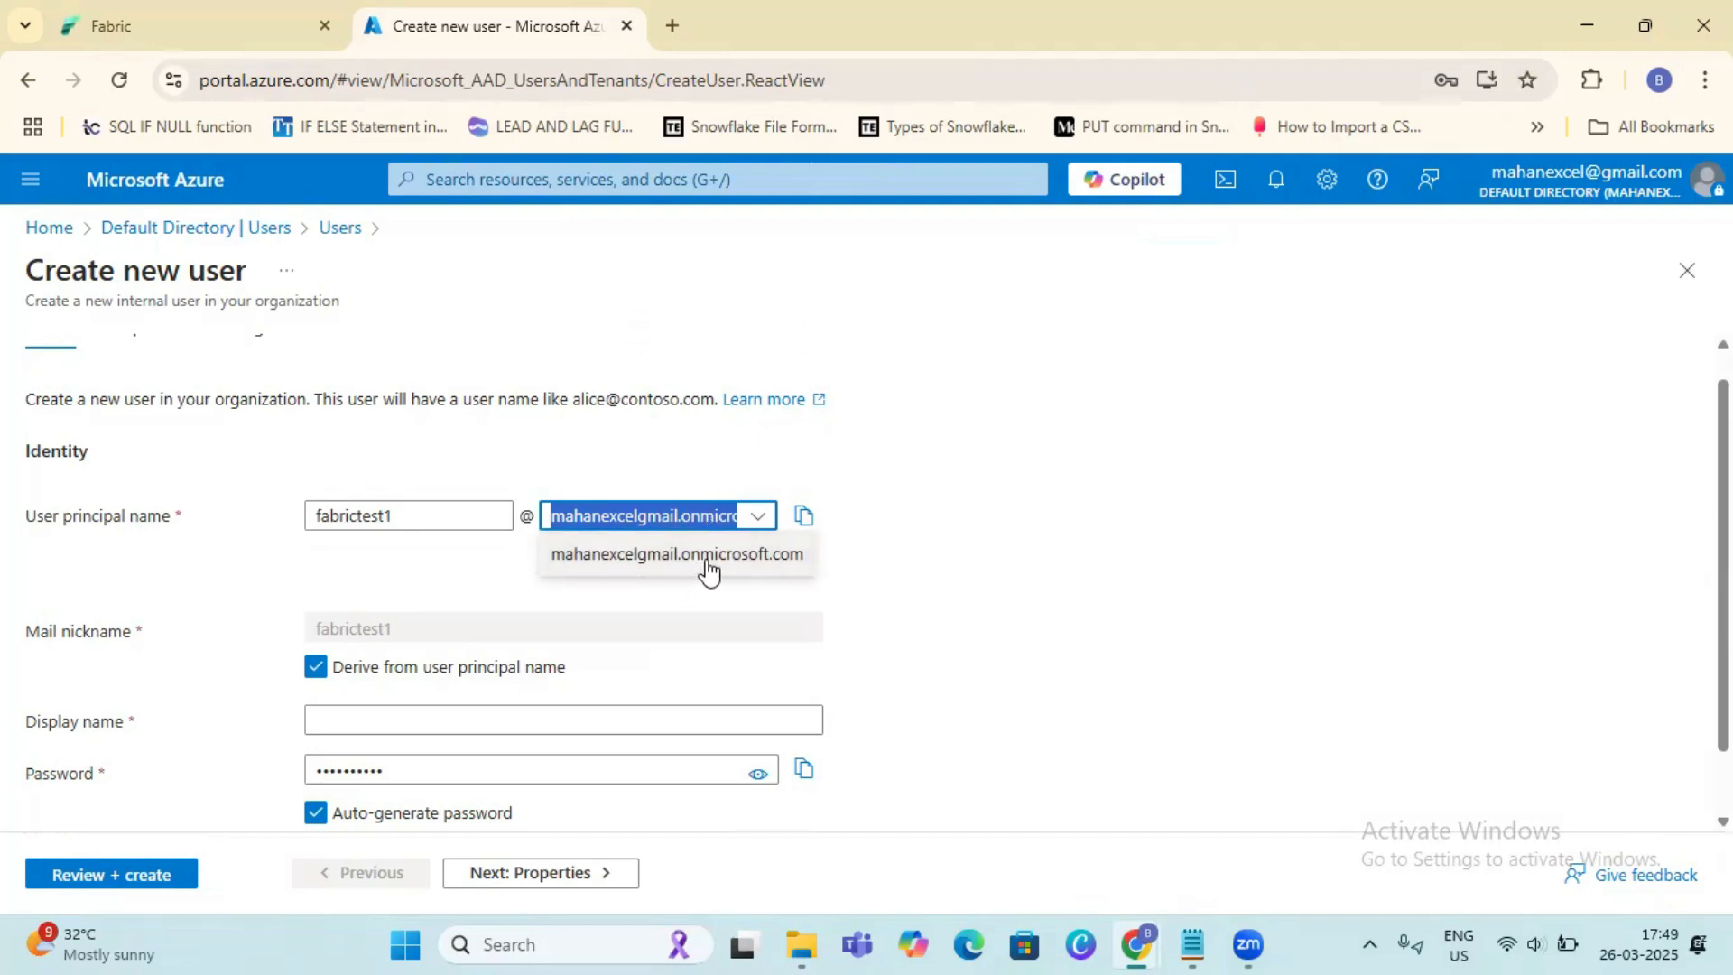
{"action": "left_click", "coordinate": [612, 598]}
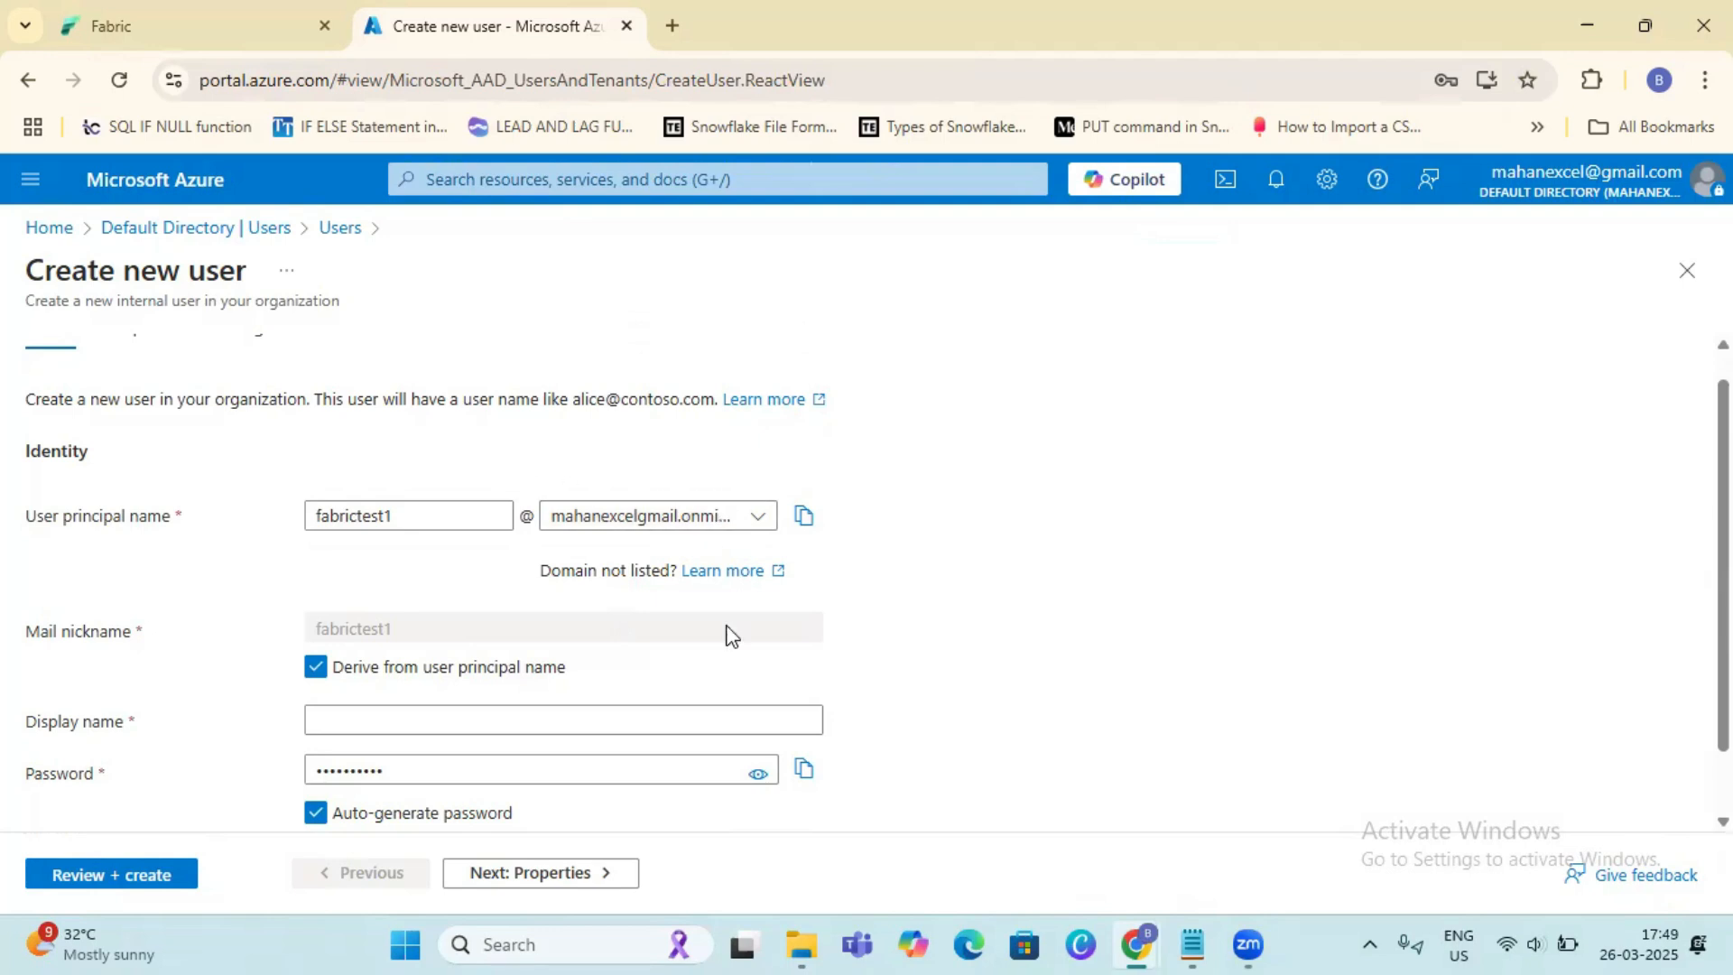
{"action": "scroll", "coordinate": [727, 632], "scroll_direction": "down", "scroll_amount": 1}
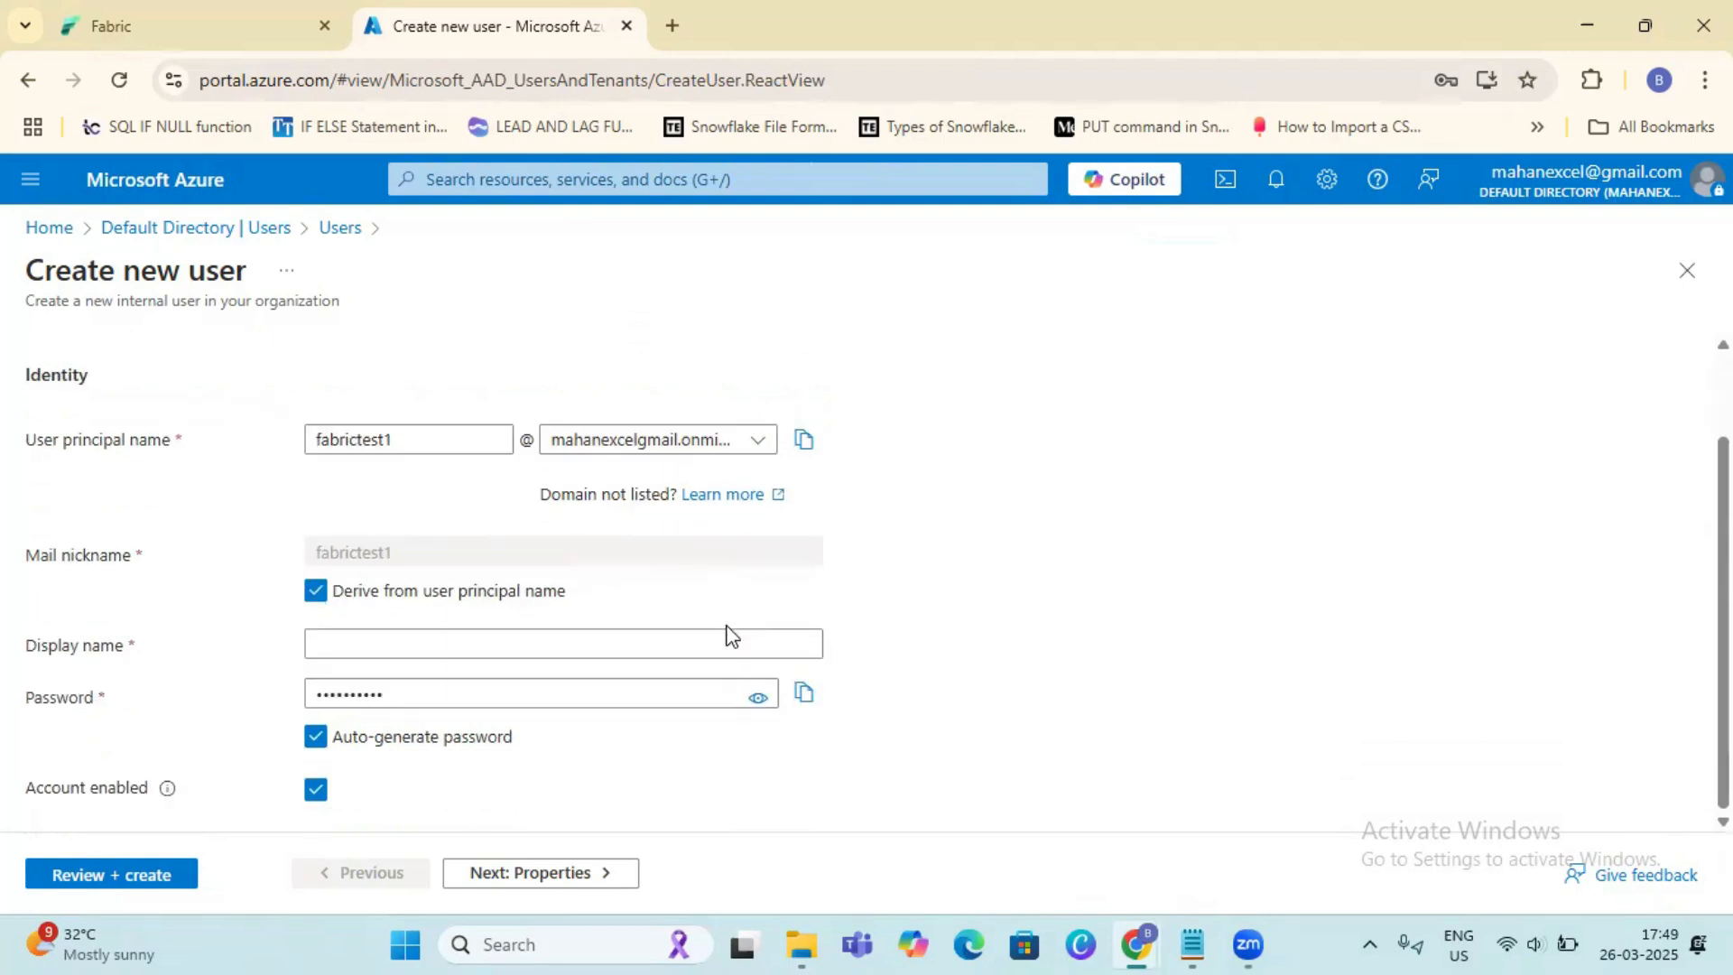
Set display name USer1 and enter a custom password with auto-generate turned off.
{"action": "left_click", "coordinate": [676, 647]}
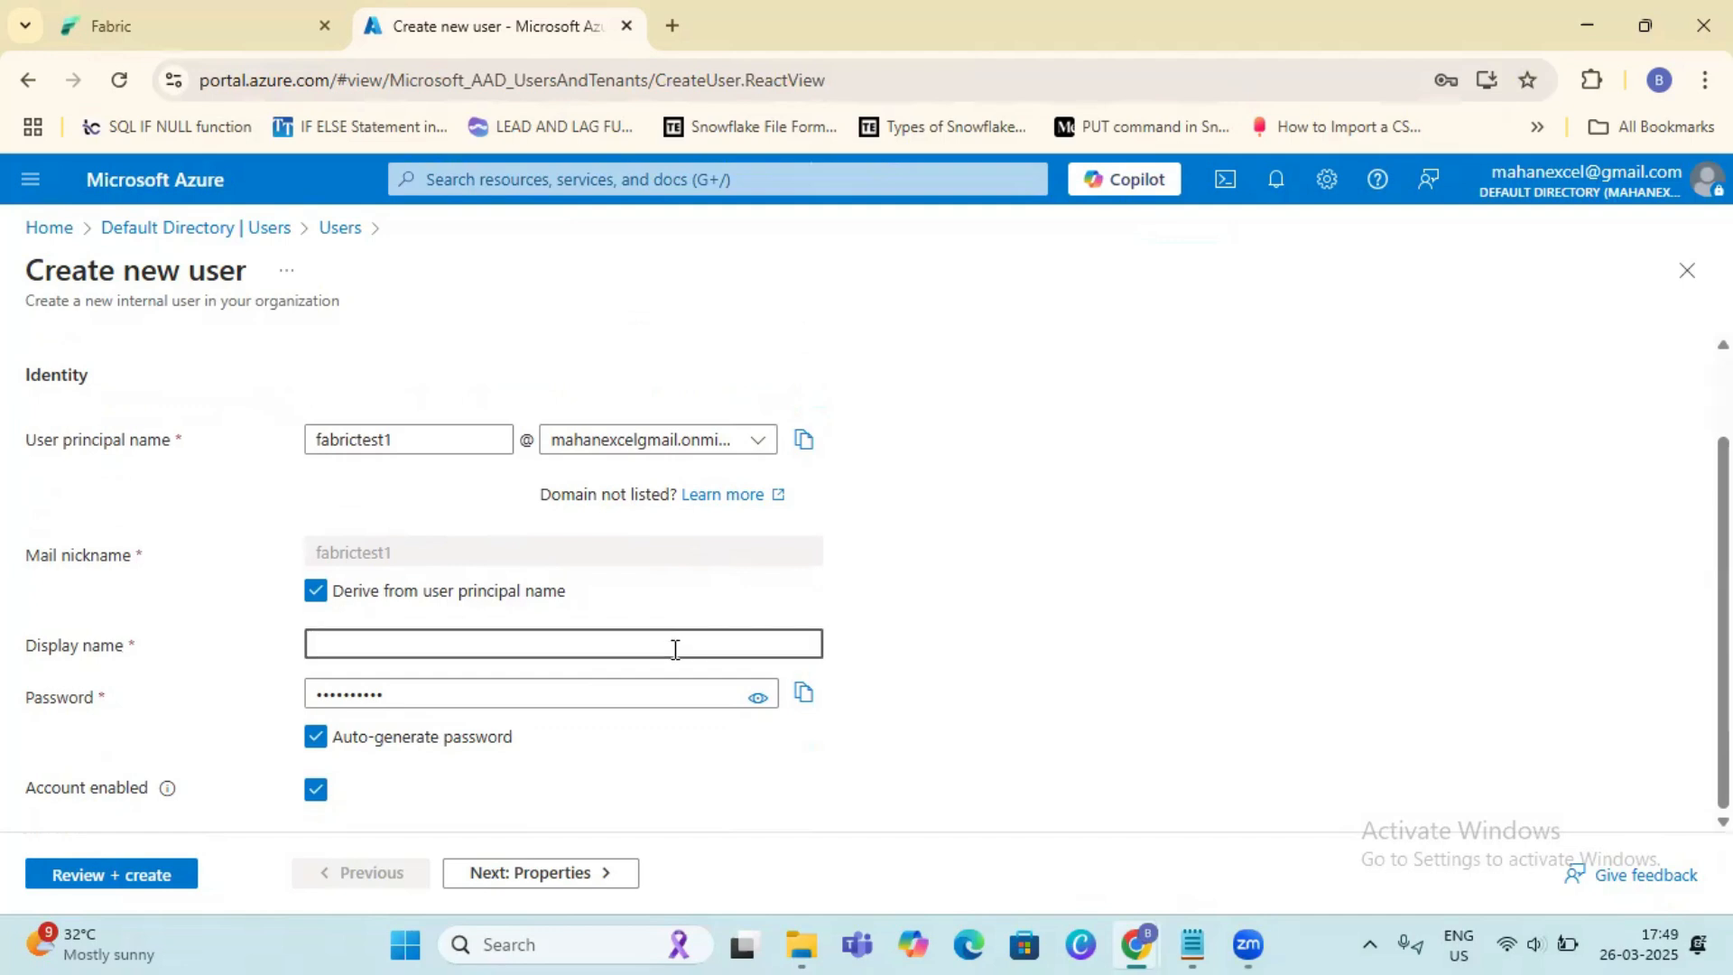
{"action": "type", "text": "USer1"}
{"action": "double_click", "coordinate": [350, 696]}
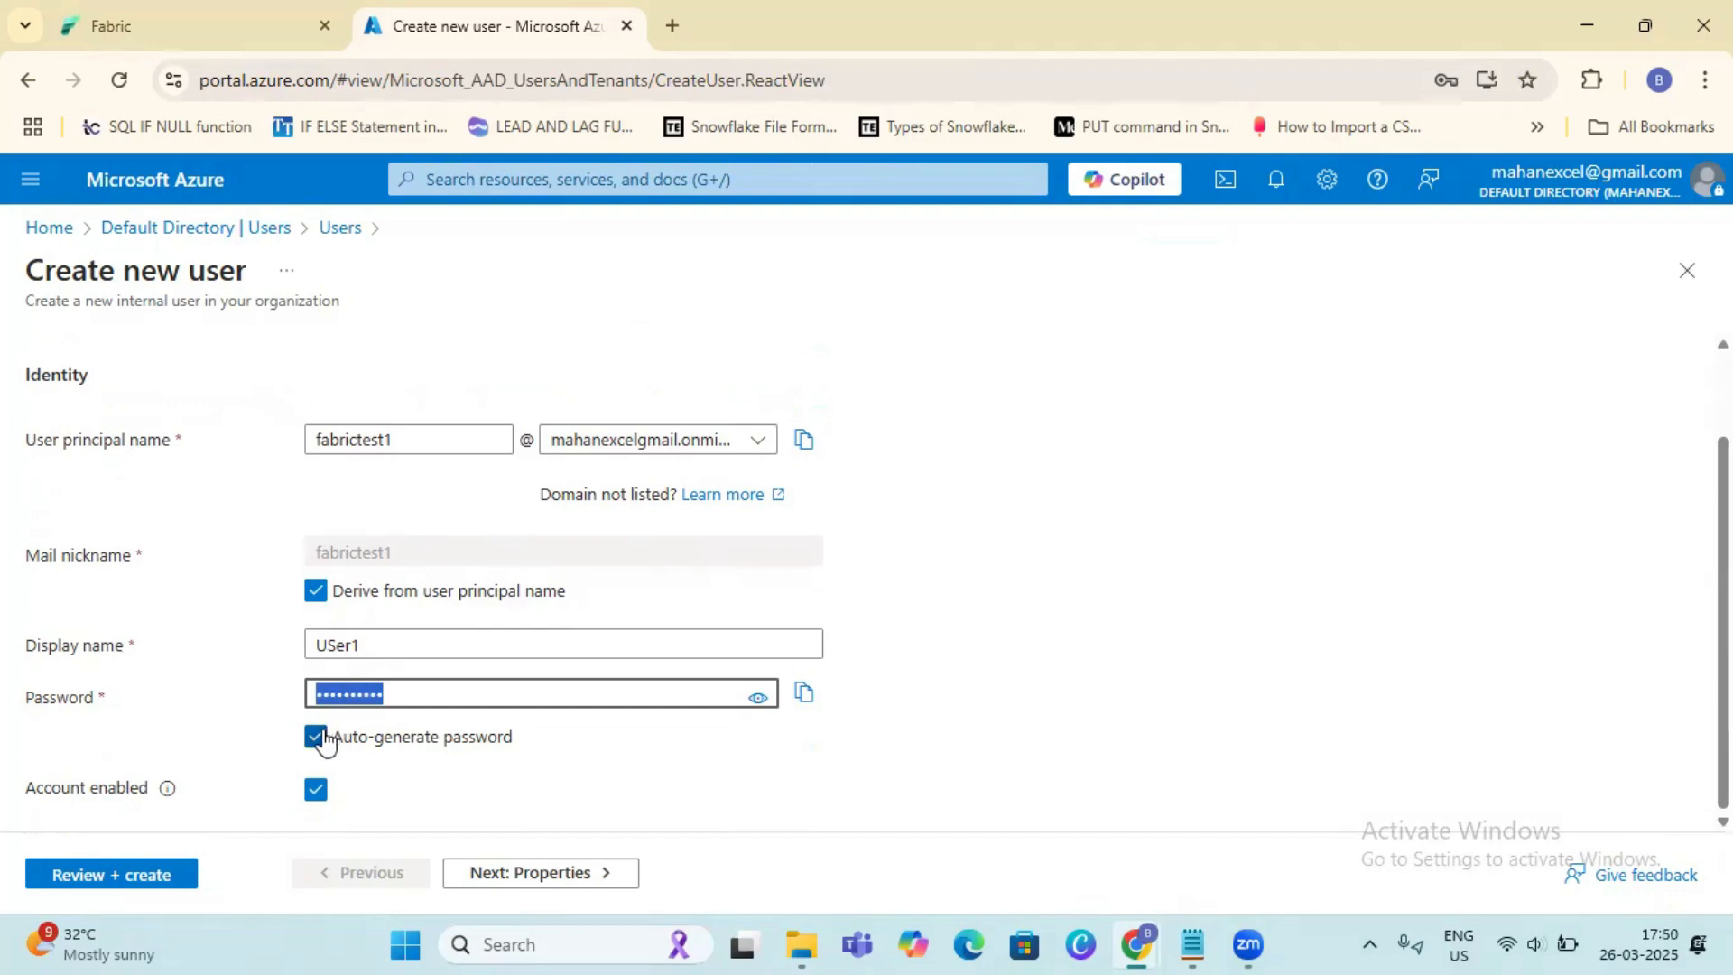
{"action": "left_click", "coordinate": [318, 739]}
{"action": "left_click", "coordinate": [461, 683]}
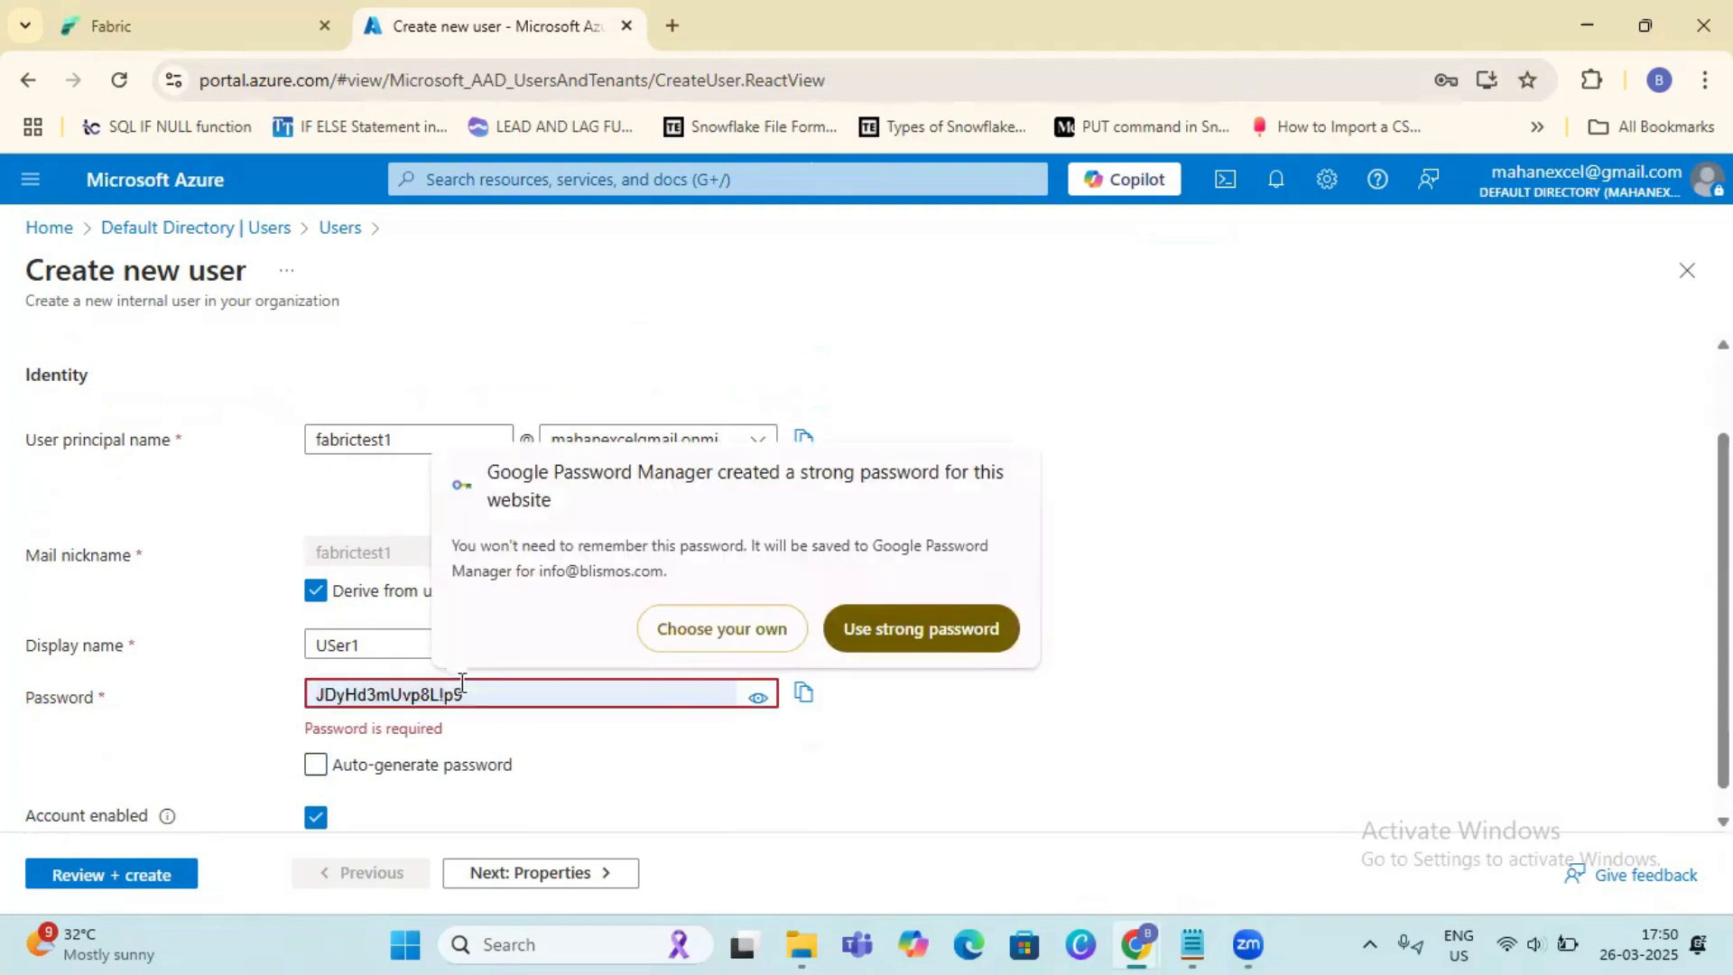
{"action": "left_click", "coordinate": [720, 629]}
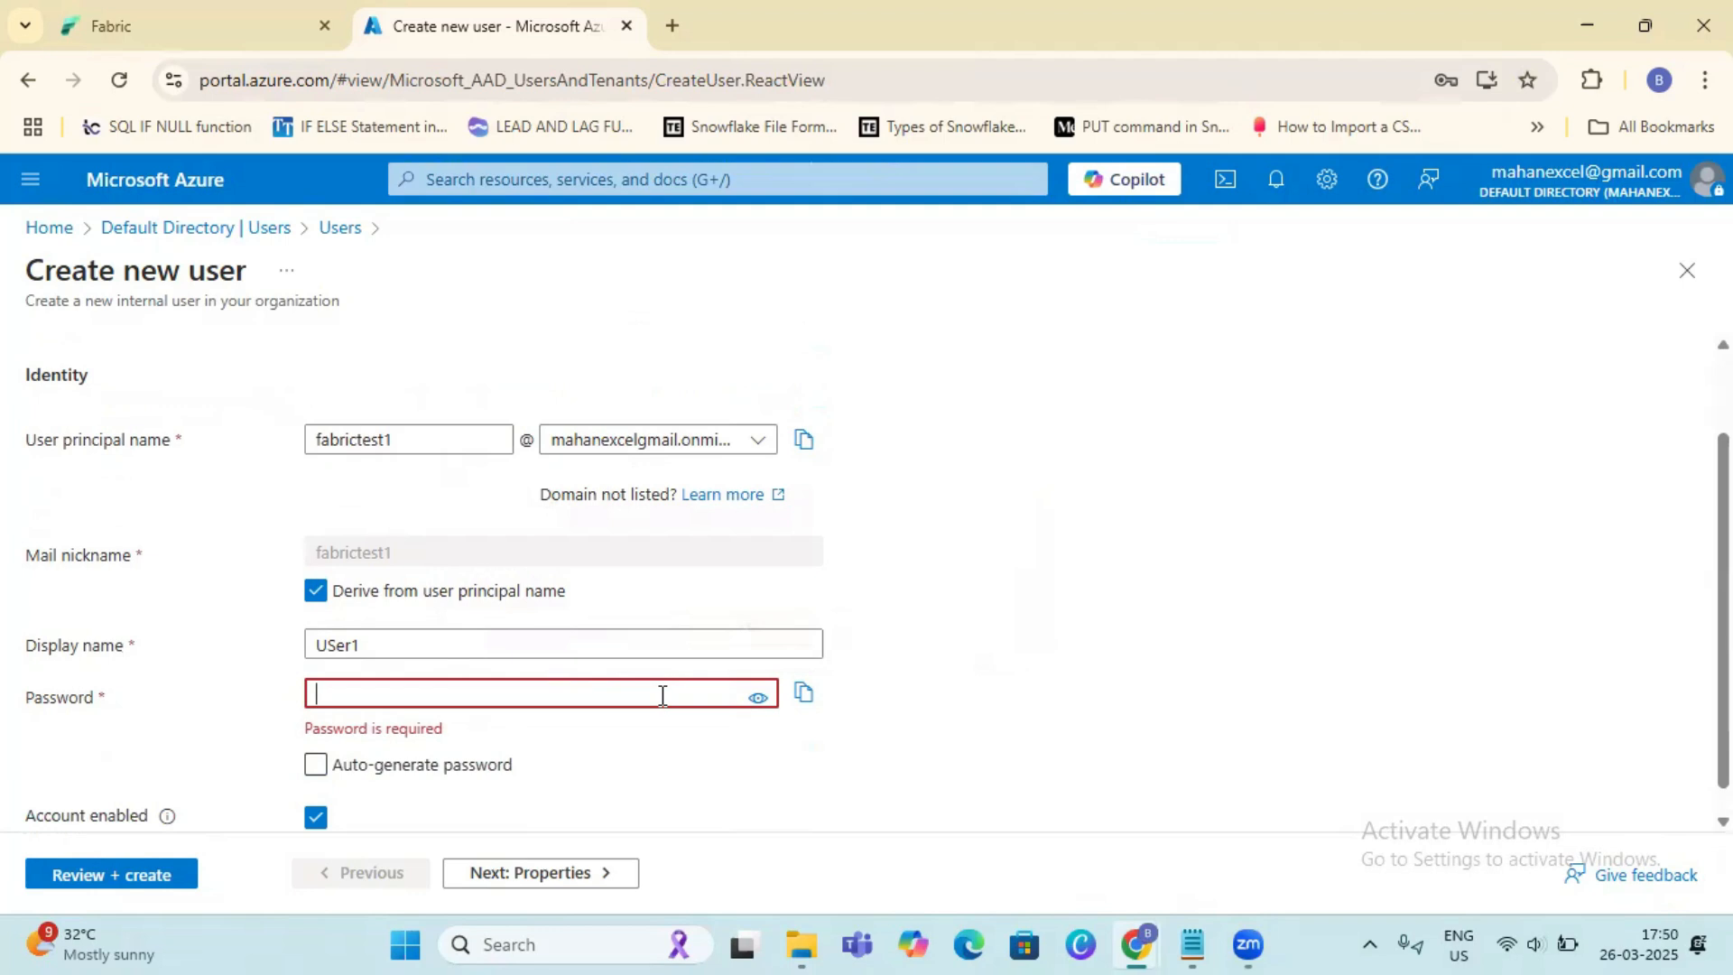
{"action": "type", "text": "Pass•••••••"}
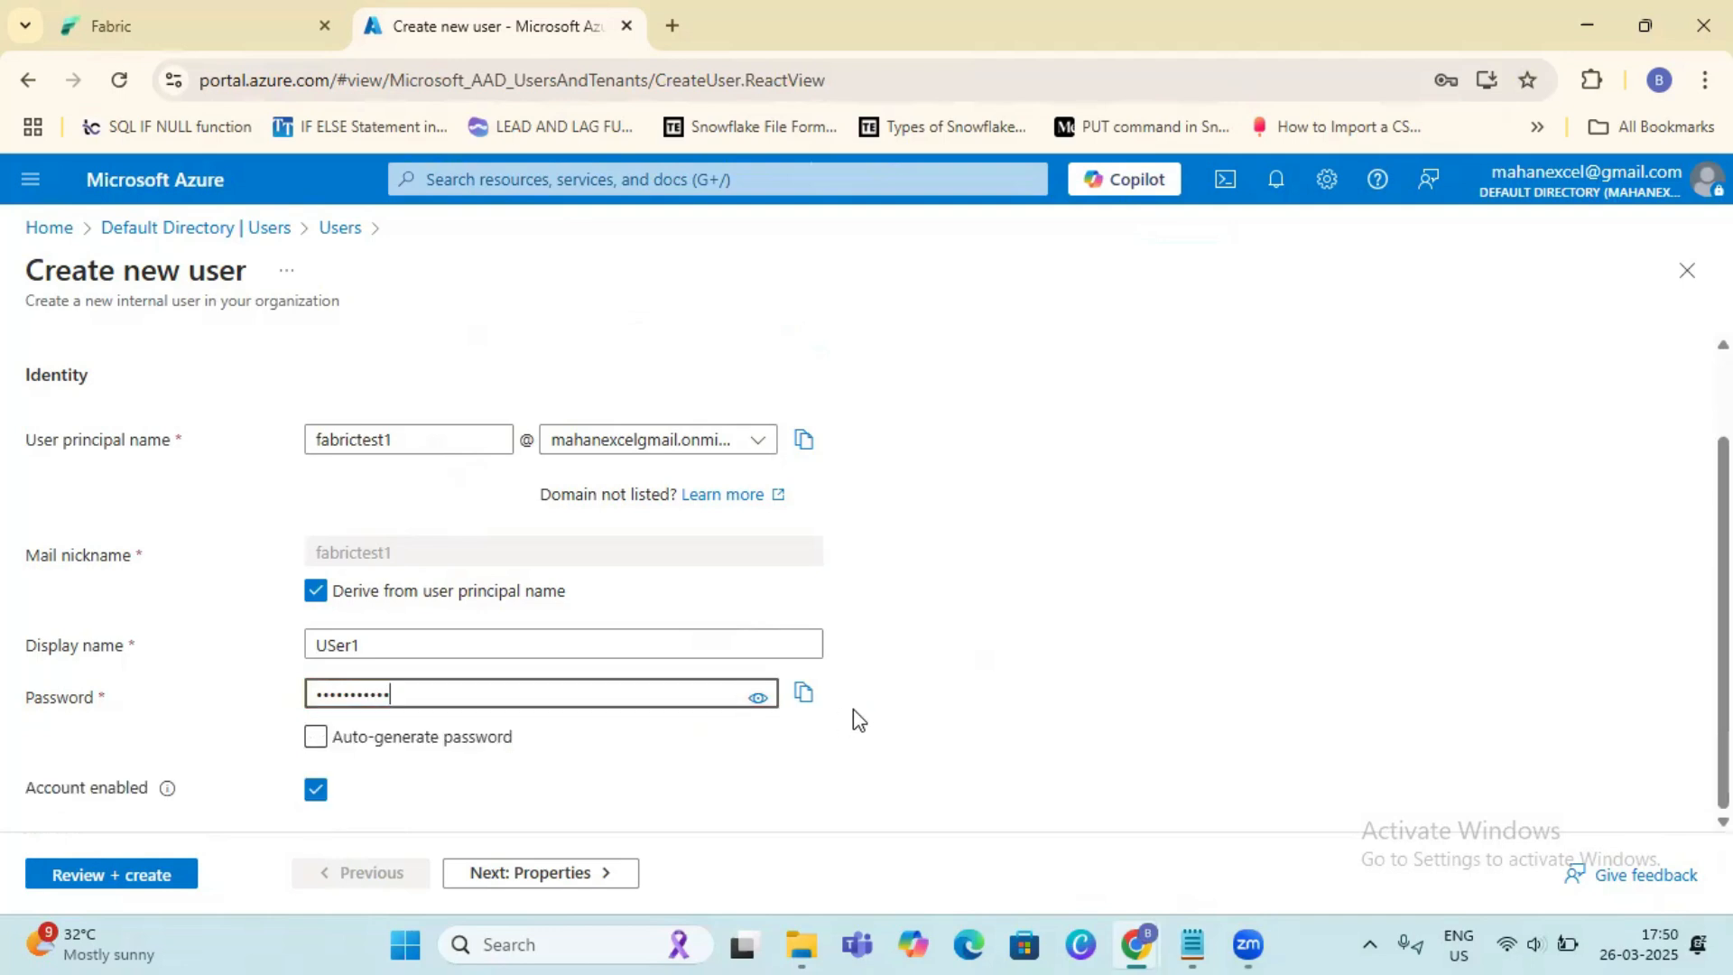
Copy the new user's password and paste it into Notepad for safekeeping.
{"action": "double_click", "coordinate": [622, 685]}
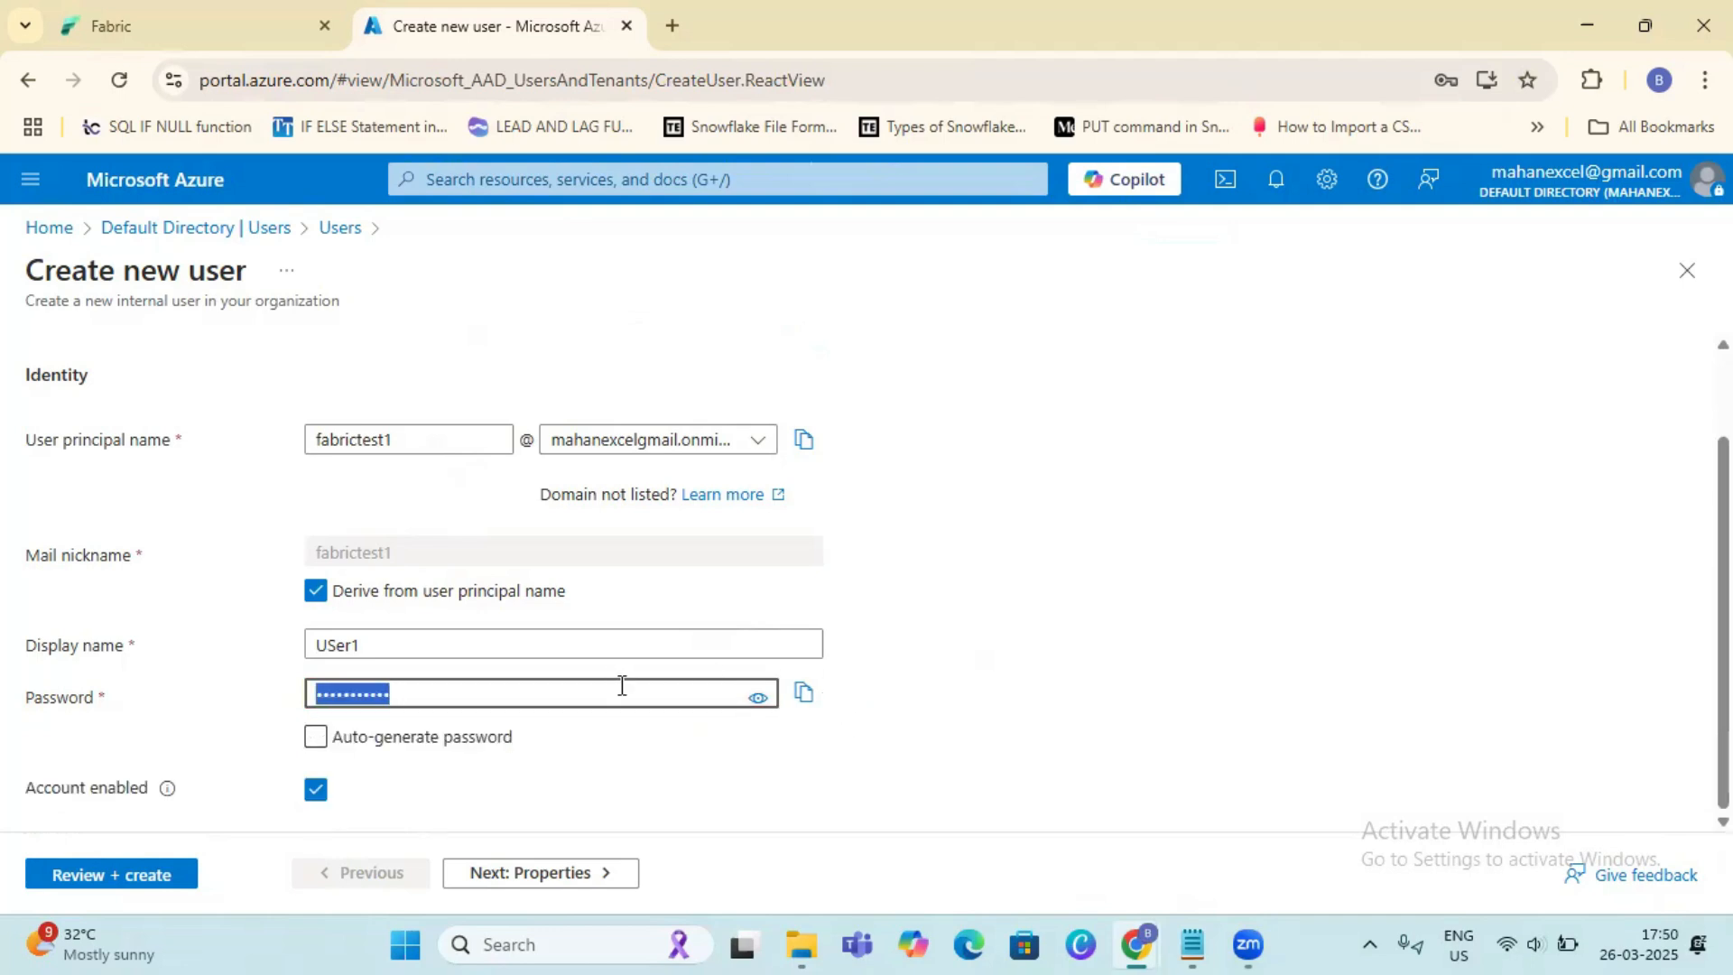
{"action": "left_click", "coordinate": [1210, 934]}
{"action": "key", "text": "alt+Tab"}
{"action": "left_click", "coordinate": [810, 703]}
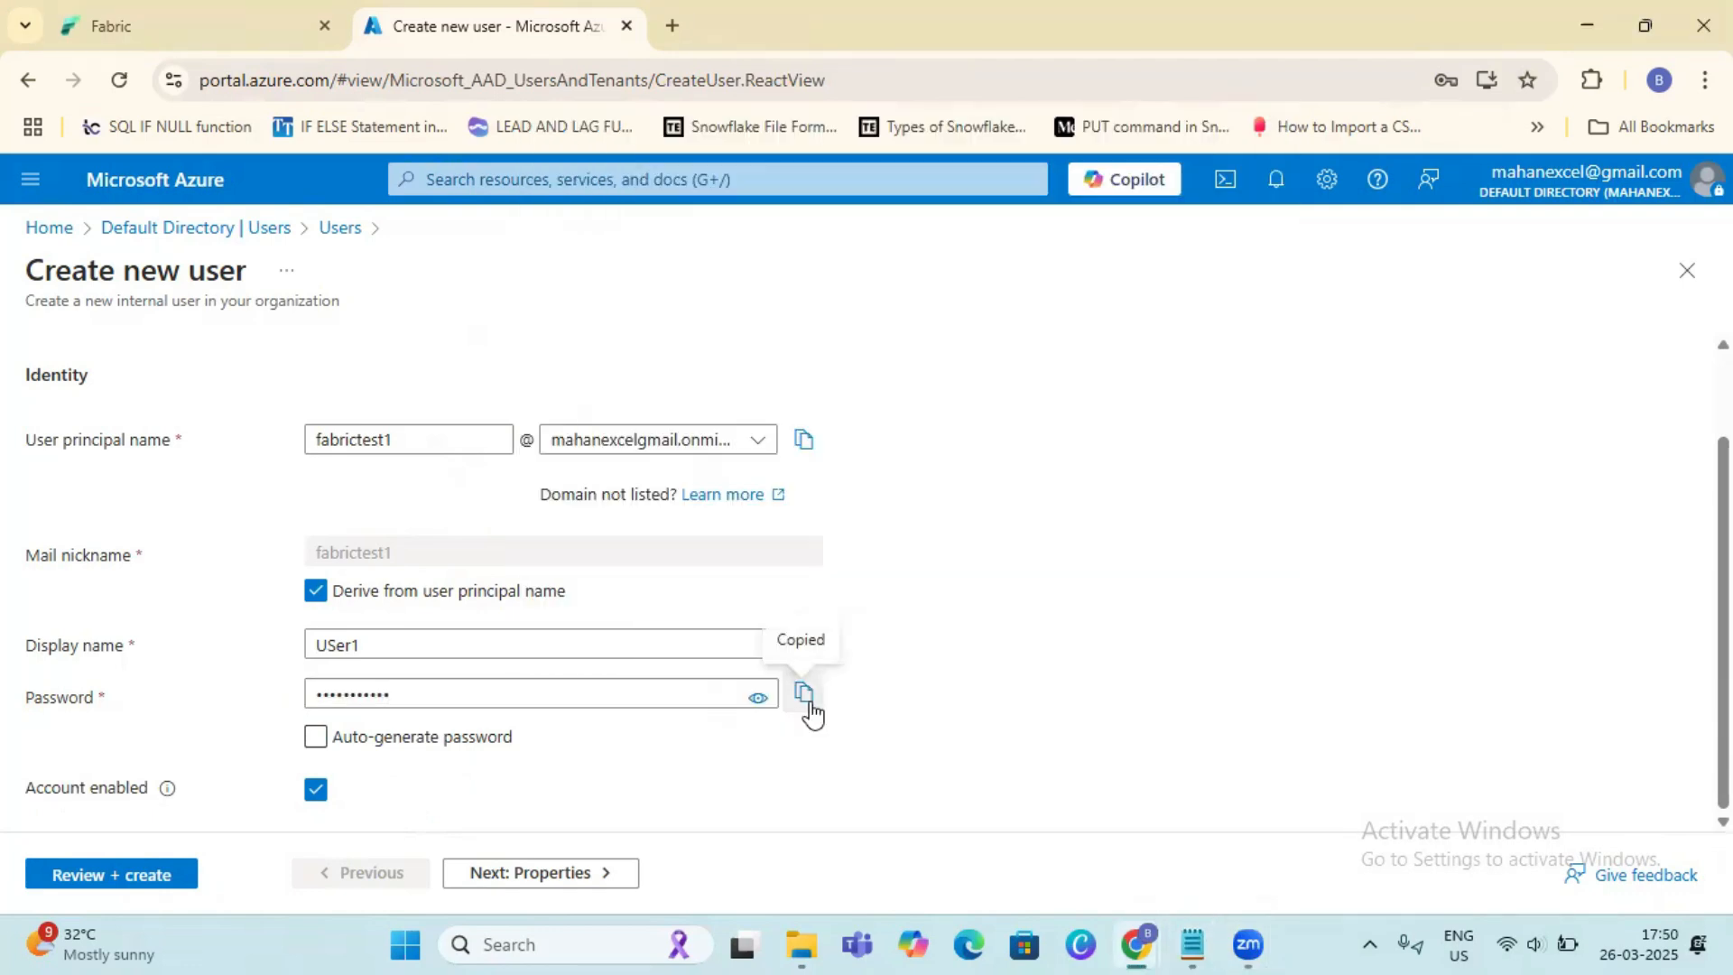
{"action": "key", "text": "alt+Tab"}
{"action": "key", "text": "ctrl+v"}
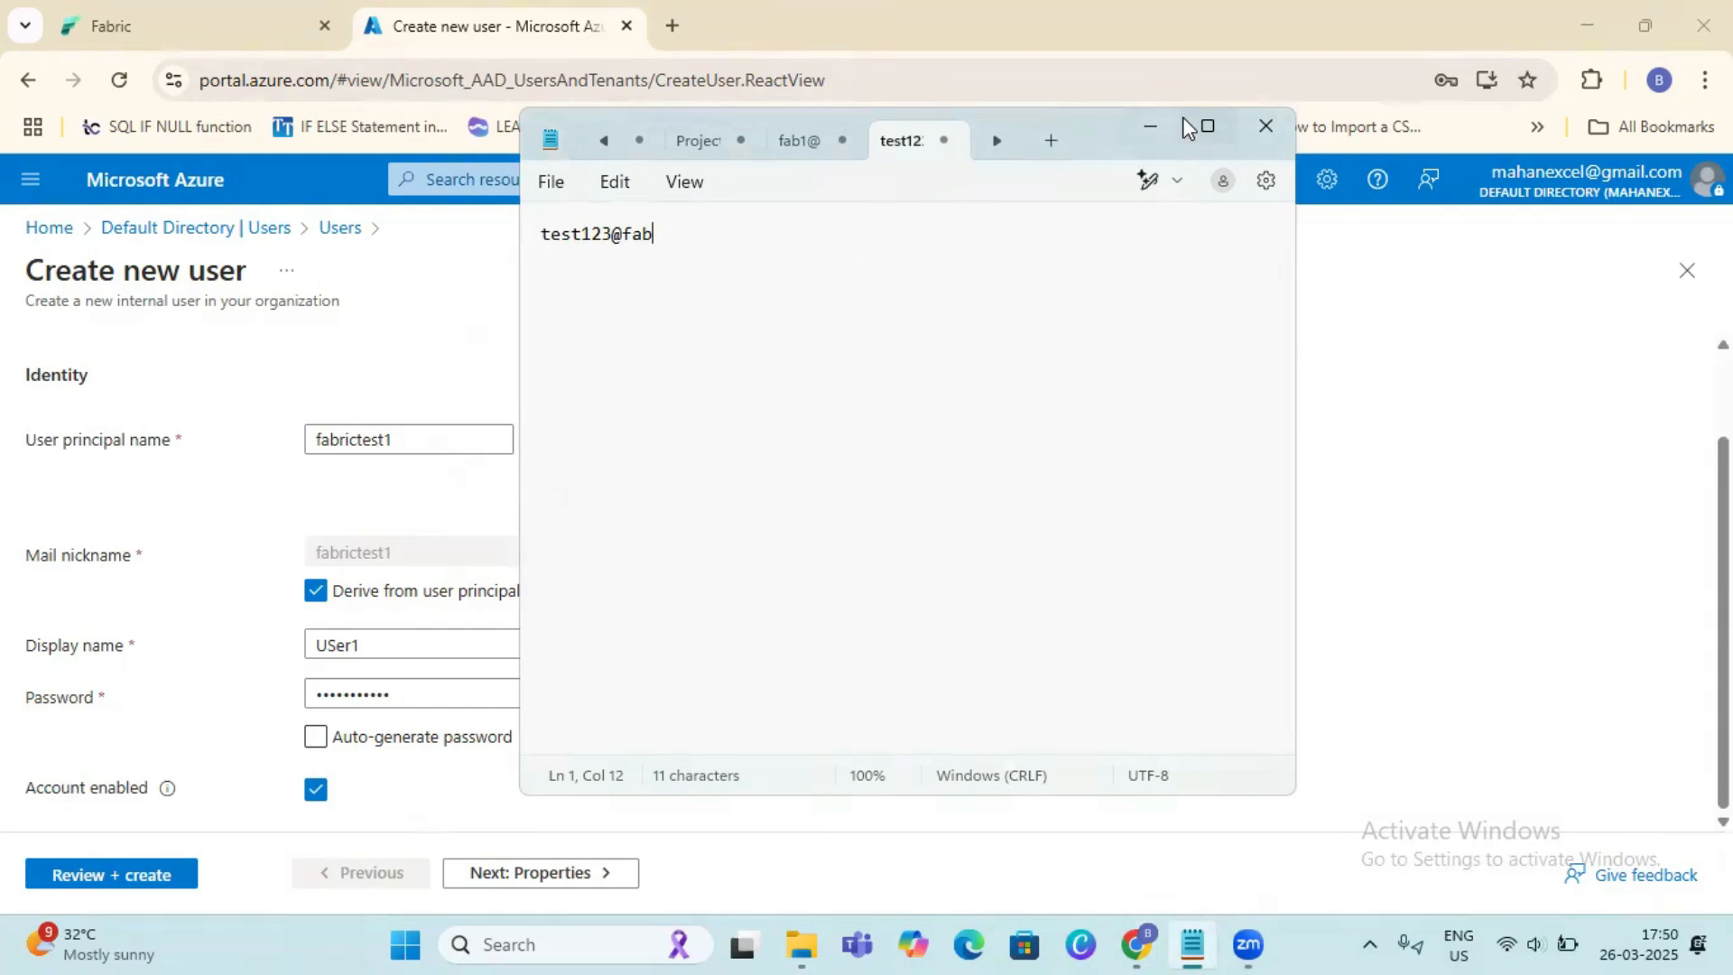
{"action": "left_click", "coordinate": [1150, 126]}
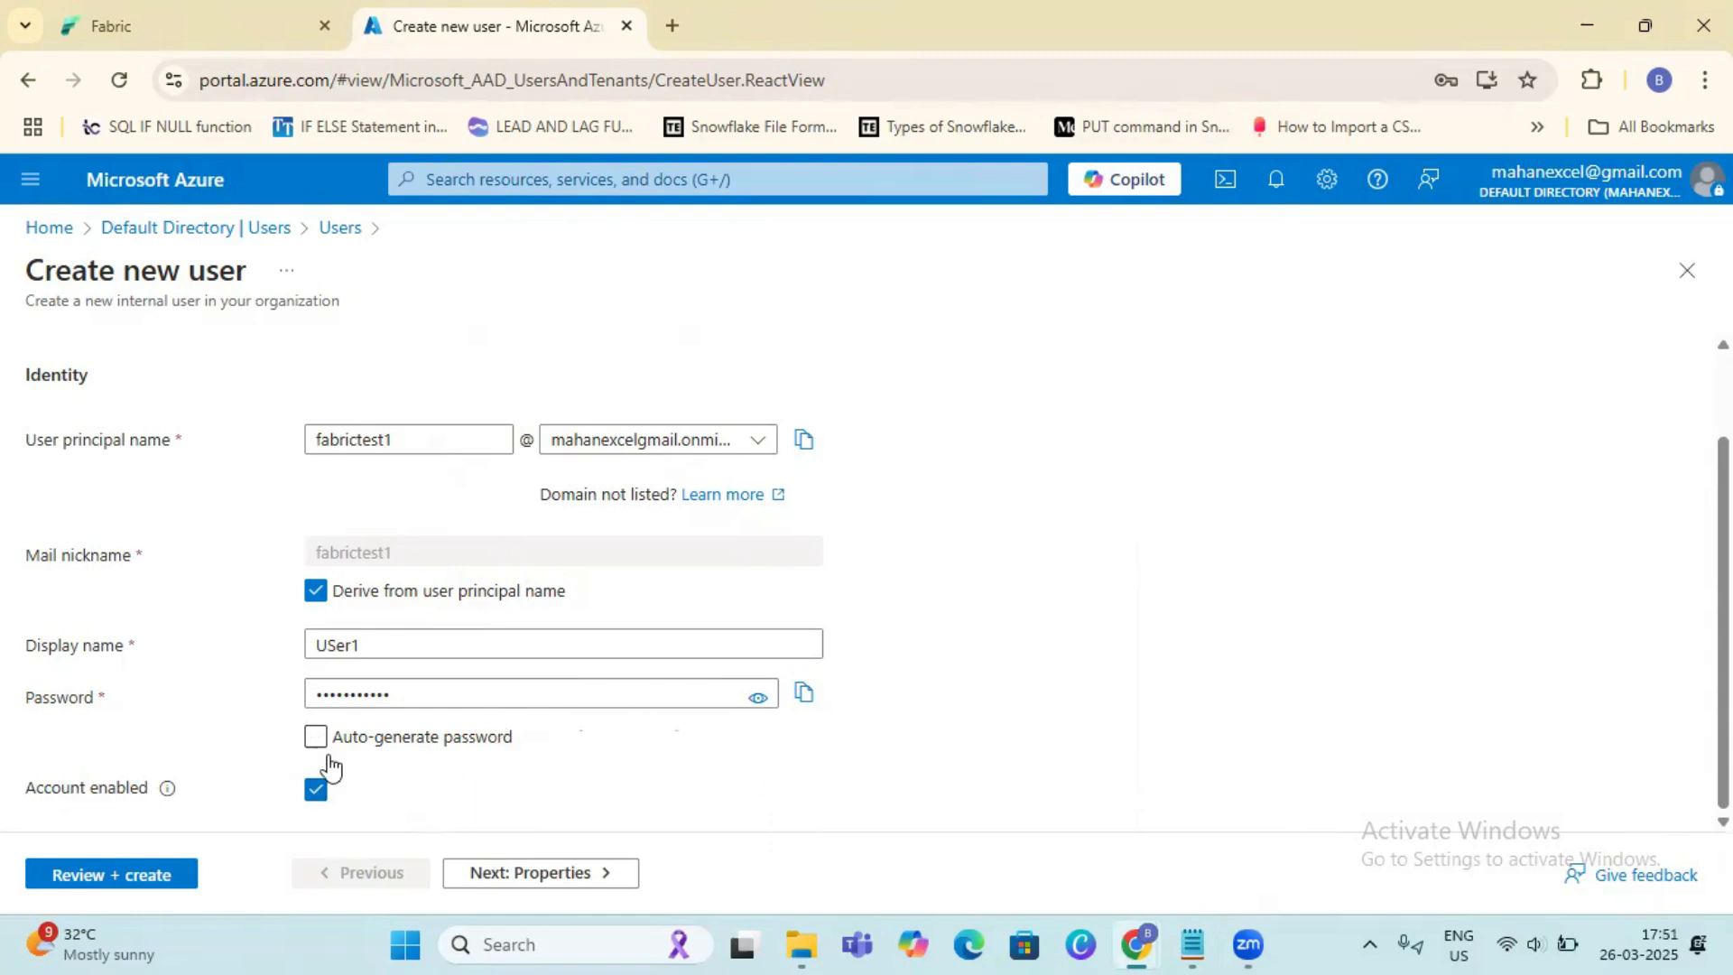
{"action": "scroll", "coordinate": [227, 755], "scroll_direction": "up", "scroll_amount": 2}
{"action": "scroll", "coordinate": [227, 754], "scroll_direction": "down", "scroll_amount": 1}
{"action": "scroll", "coordinate": [197, 609], "scroll_direction": "up", "scroll_amount": 1}
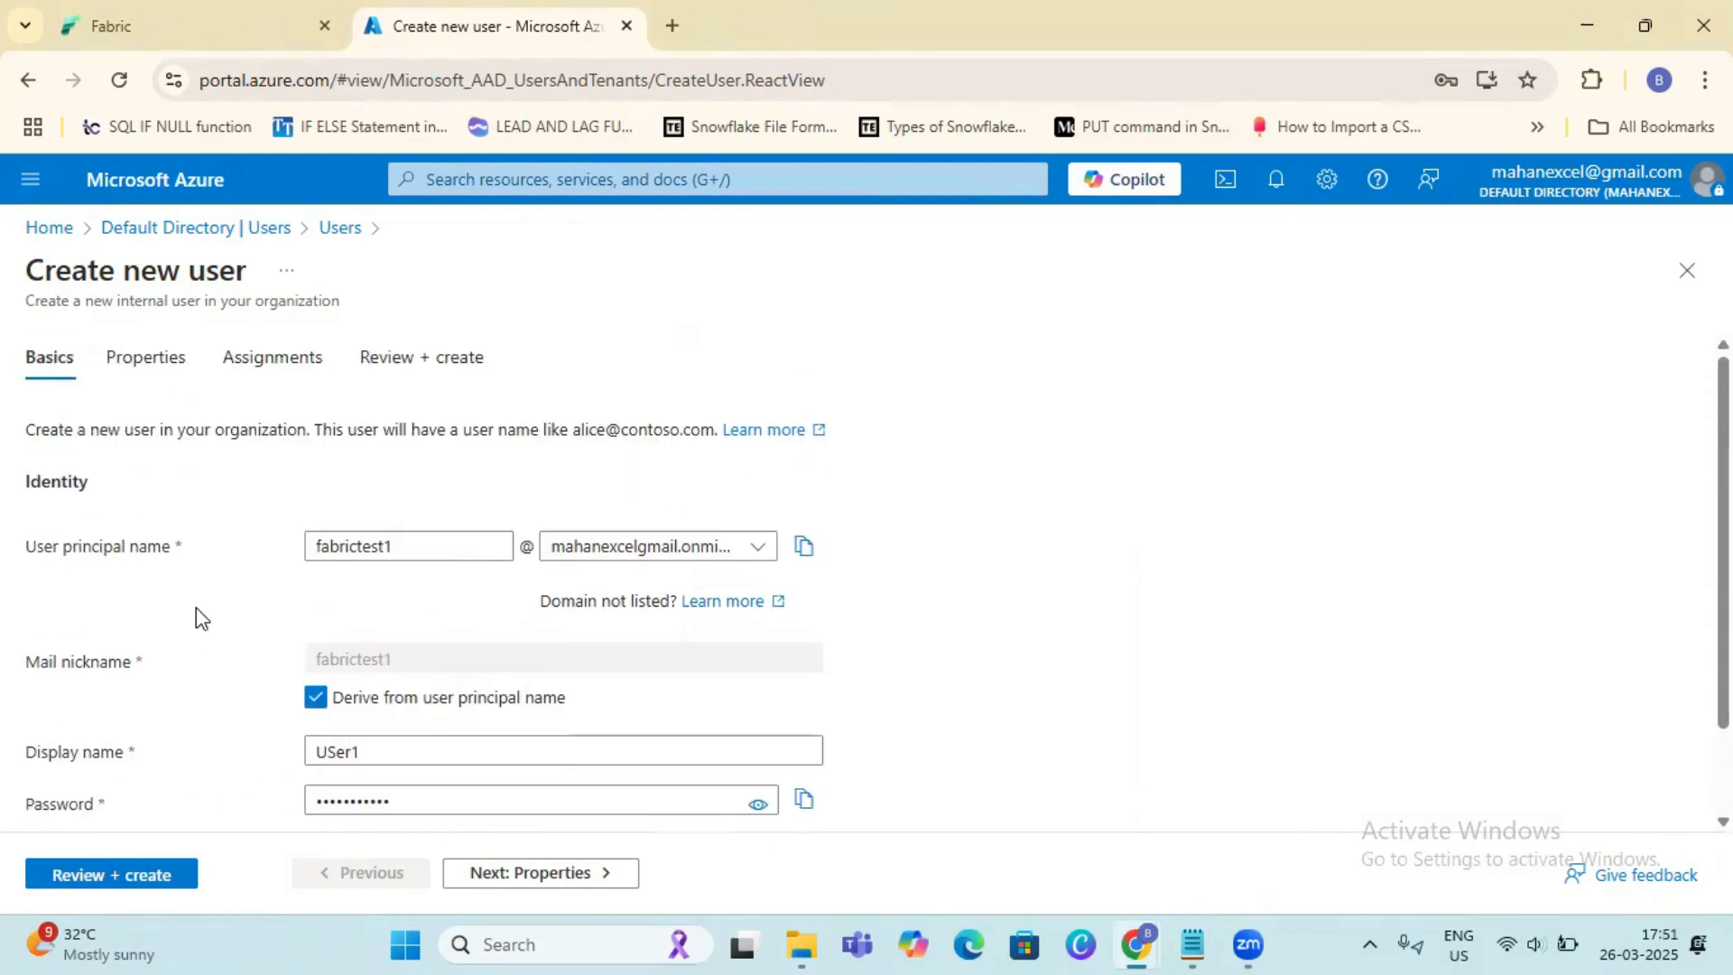
Review the USer1 details and create the user.
{"action": "left_click", "coordinate": [155, 876]}
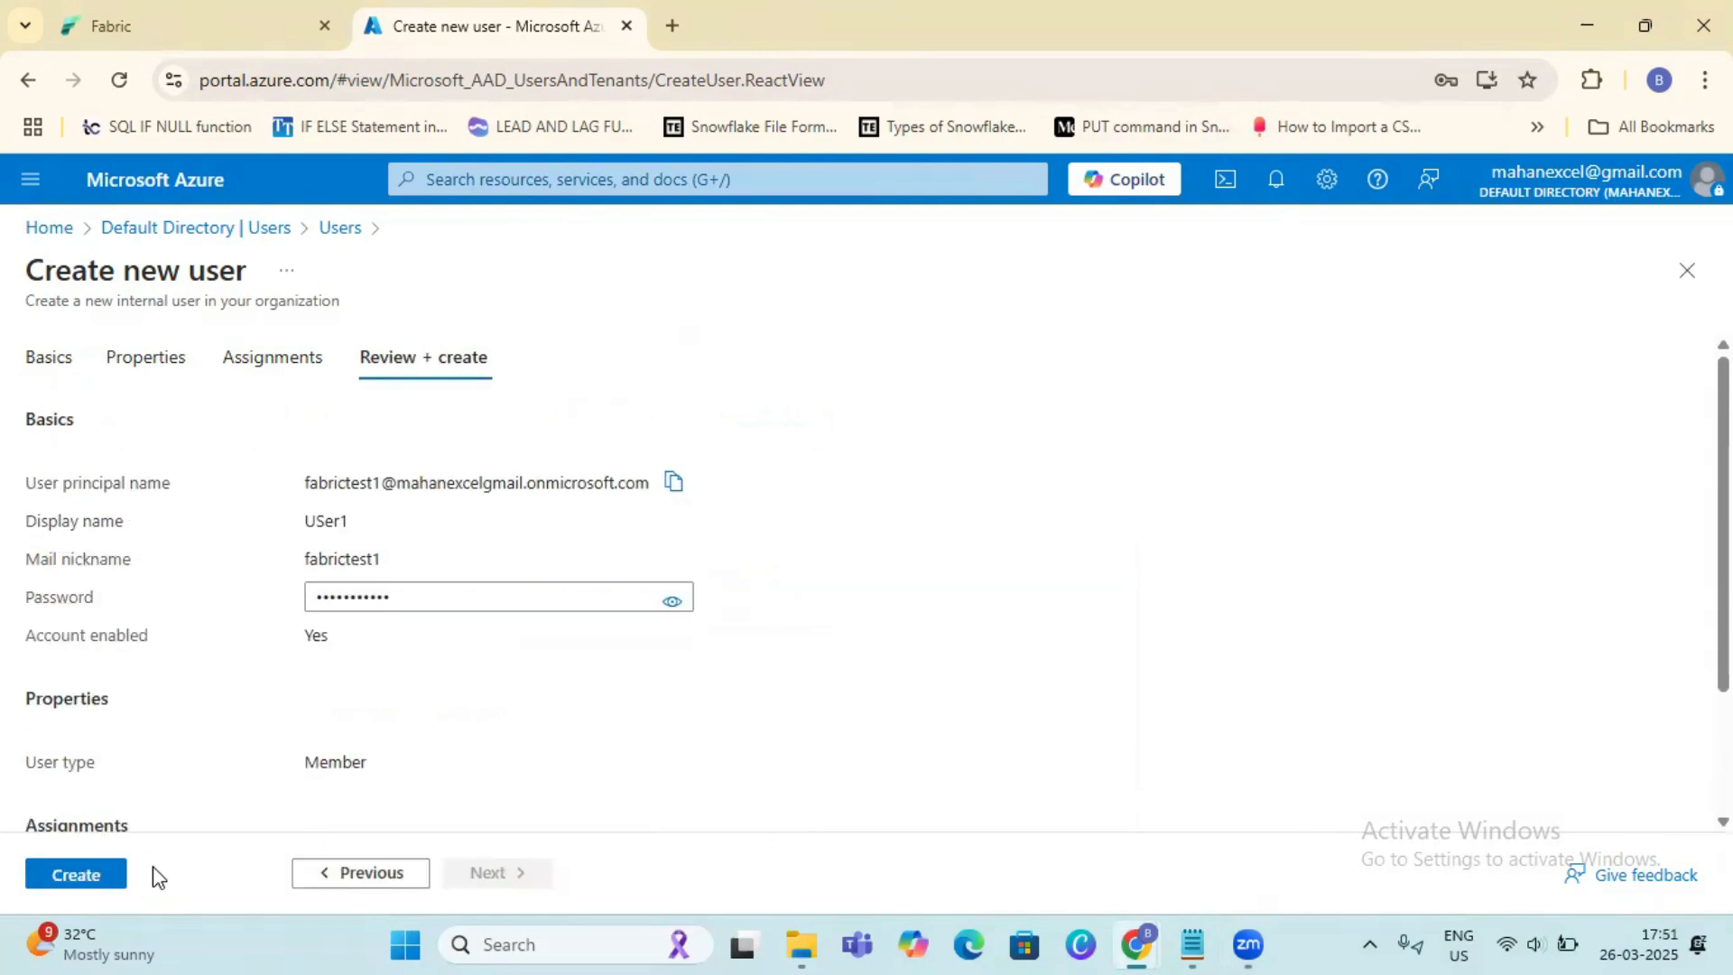
{"action": "scroll", "coordinate": [318, 730], "scroll_direction": "down", "scroll_amount": 2}
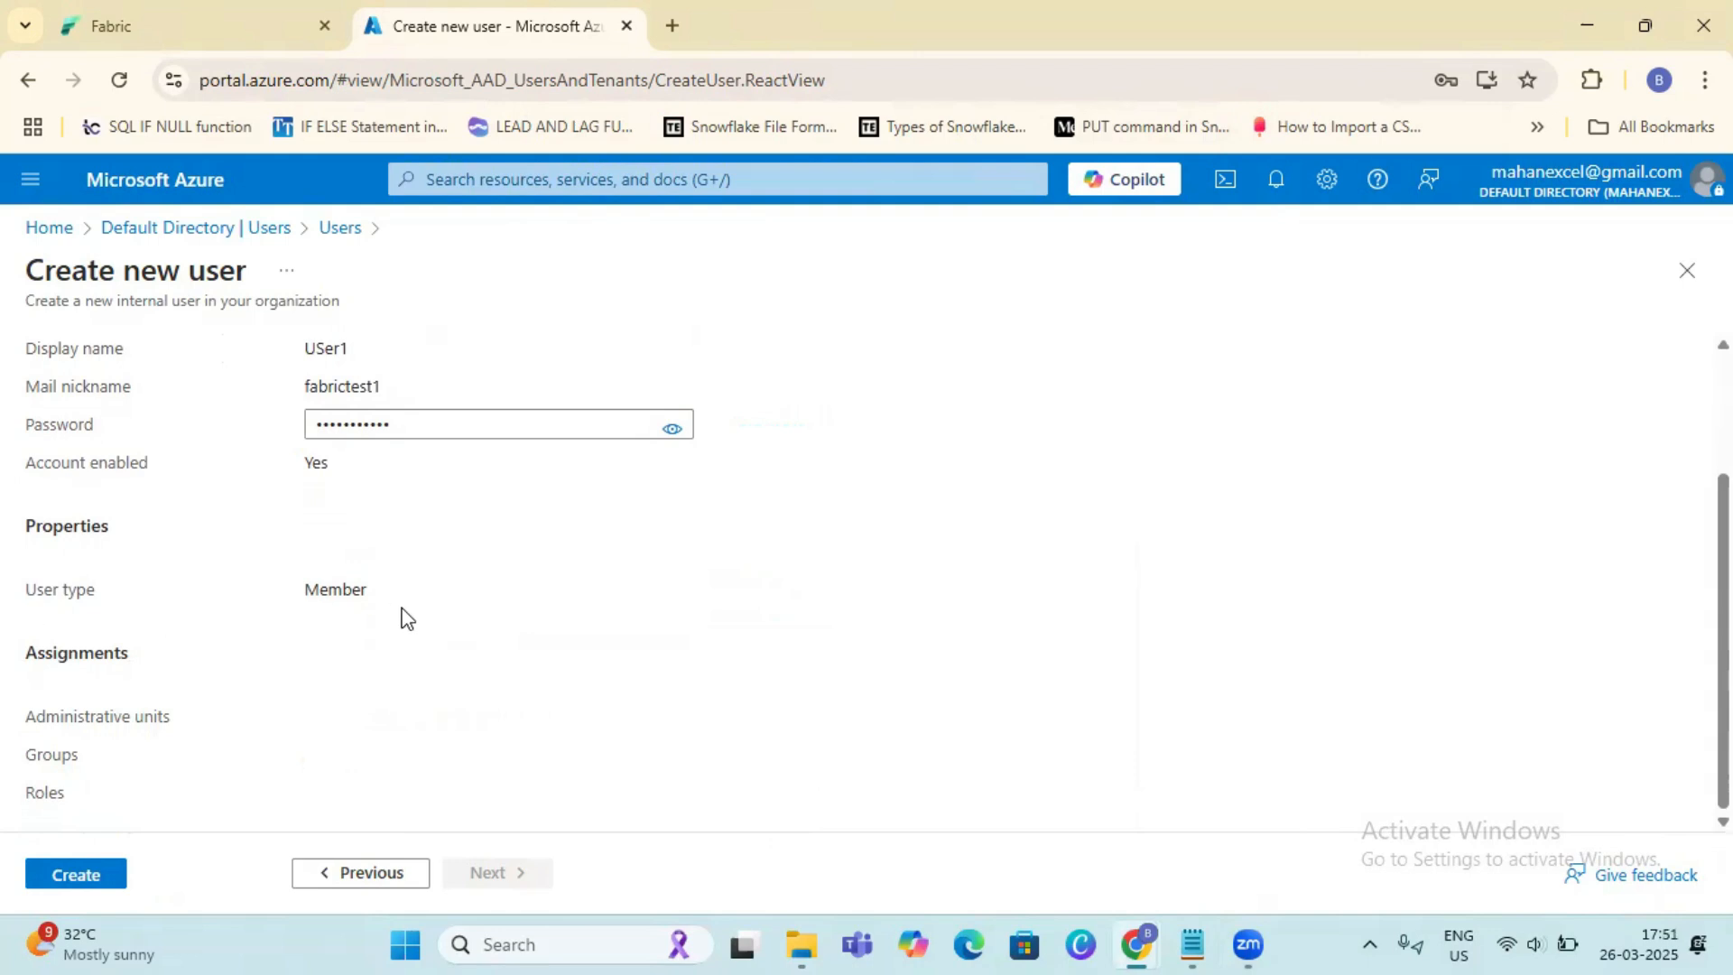
{"action": "scroll", "coordinate": [4, 609], "scroll_direction": "up", "scroll_amount": 2}
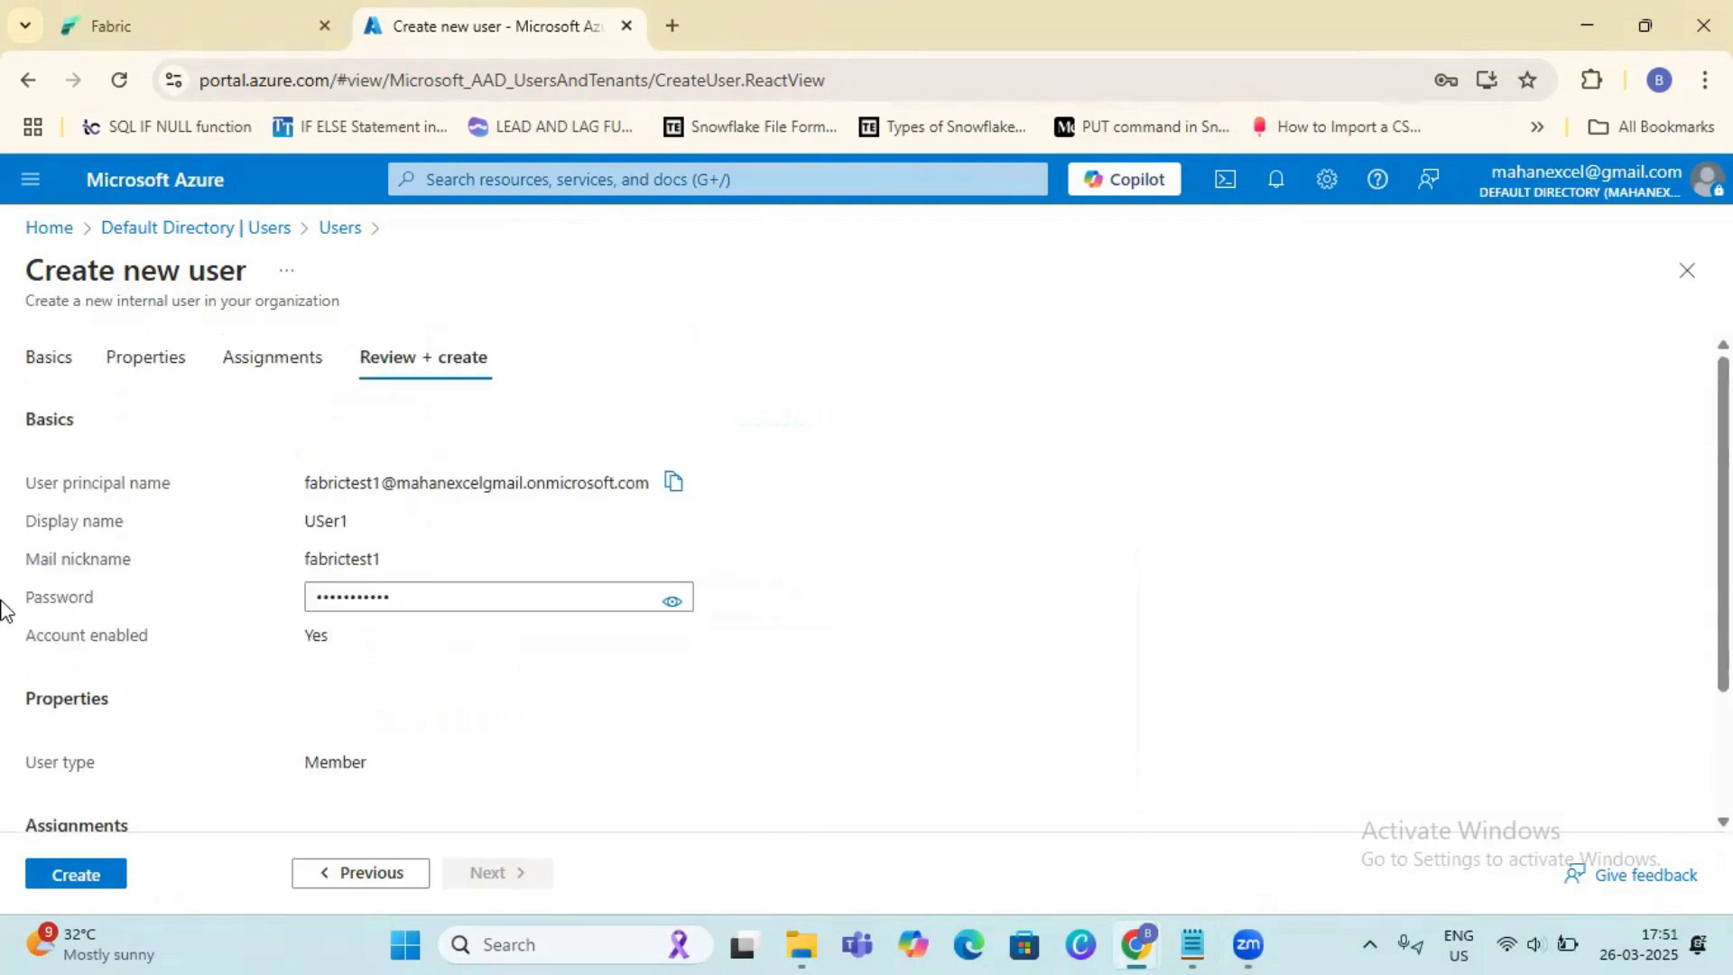
{"action": "scroll", "coordinate": [347, 664], "scroll_direction": "down", "scroll_amount": 2}
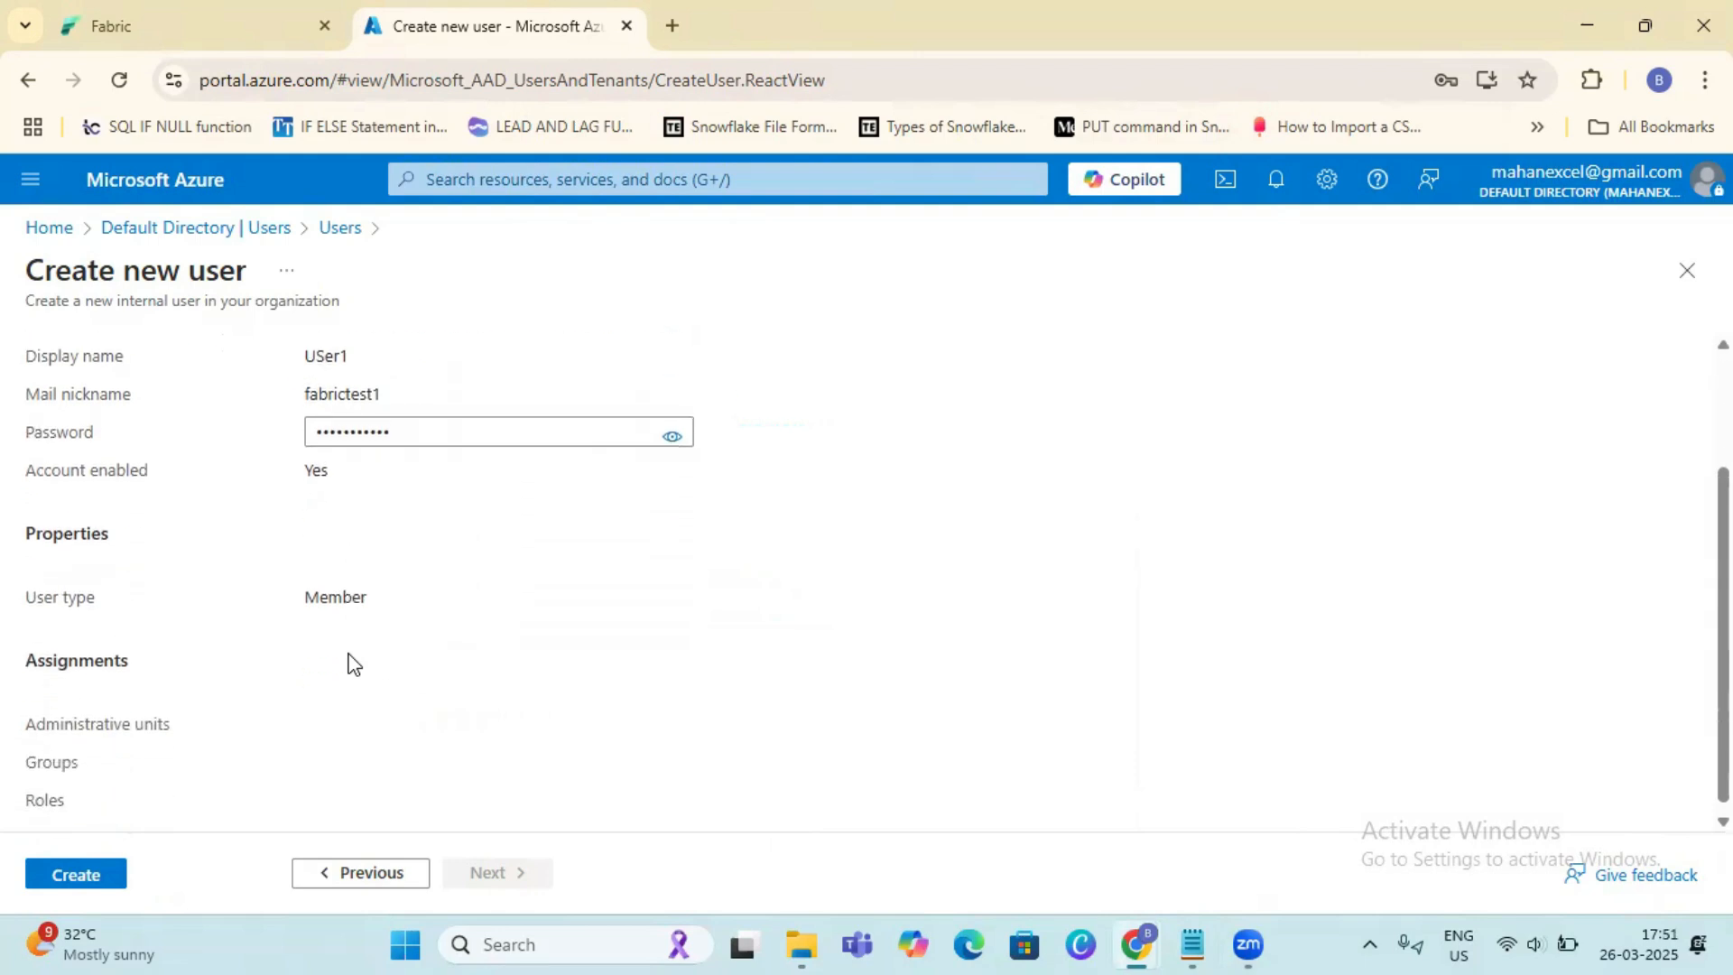
{"action": "left_click", "coordinate": [86, 874]}
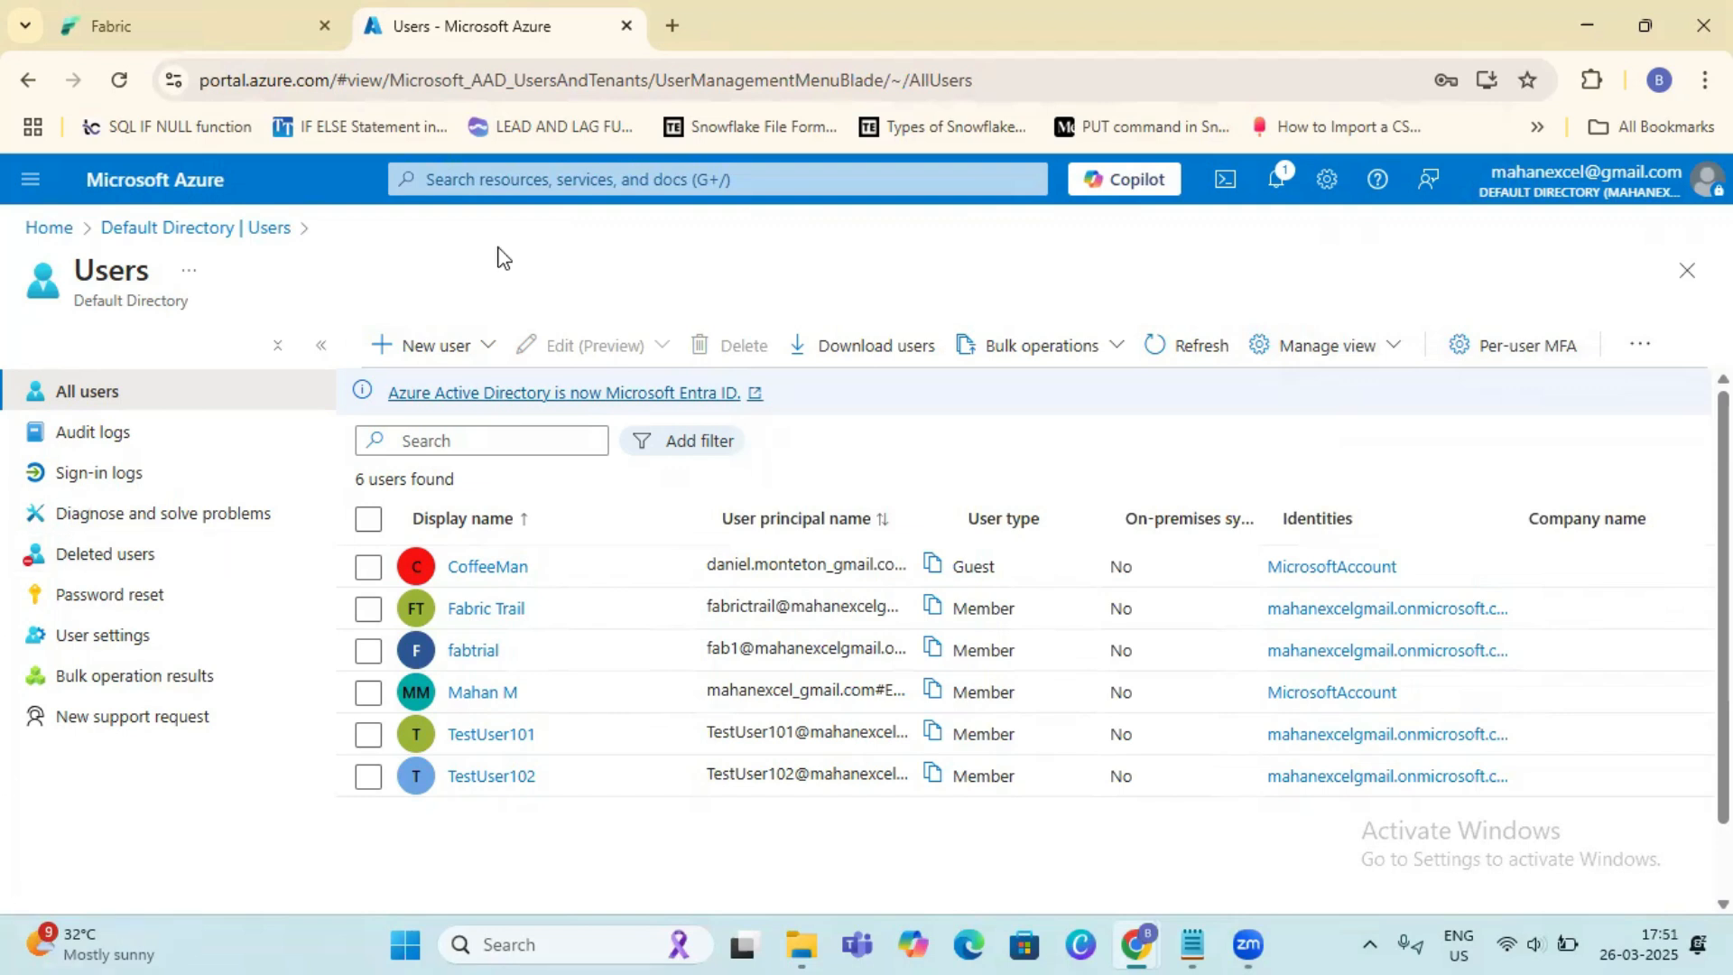
Refresh to show USer1, widen the principal name column, and paste its sign-in address into Notepad.
{"action": "left_click", "coordinate": [1235, 361]}
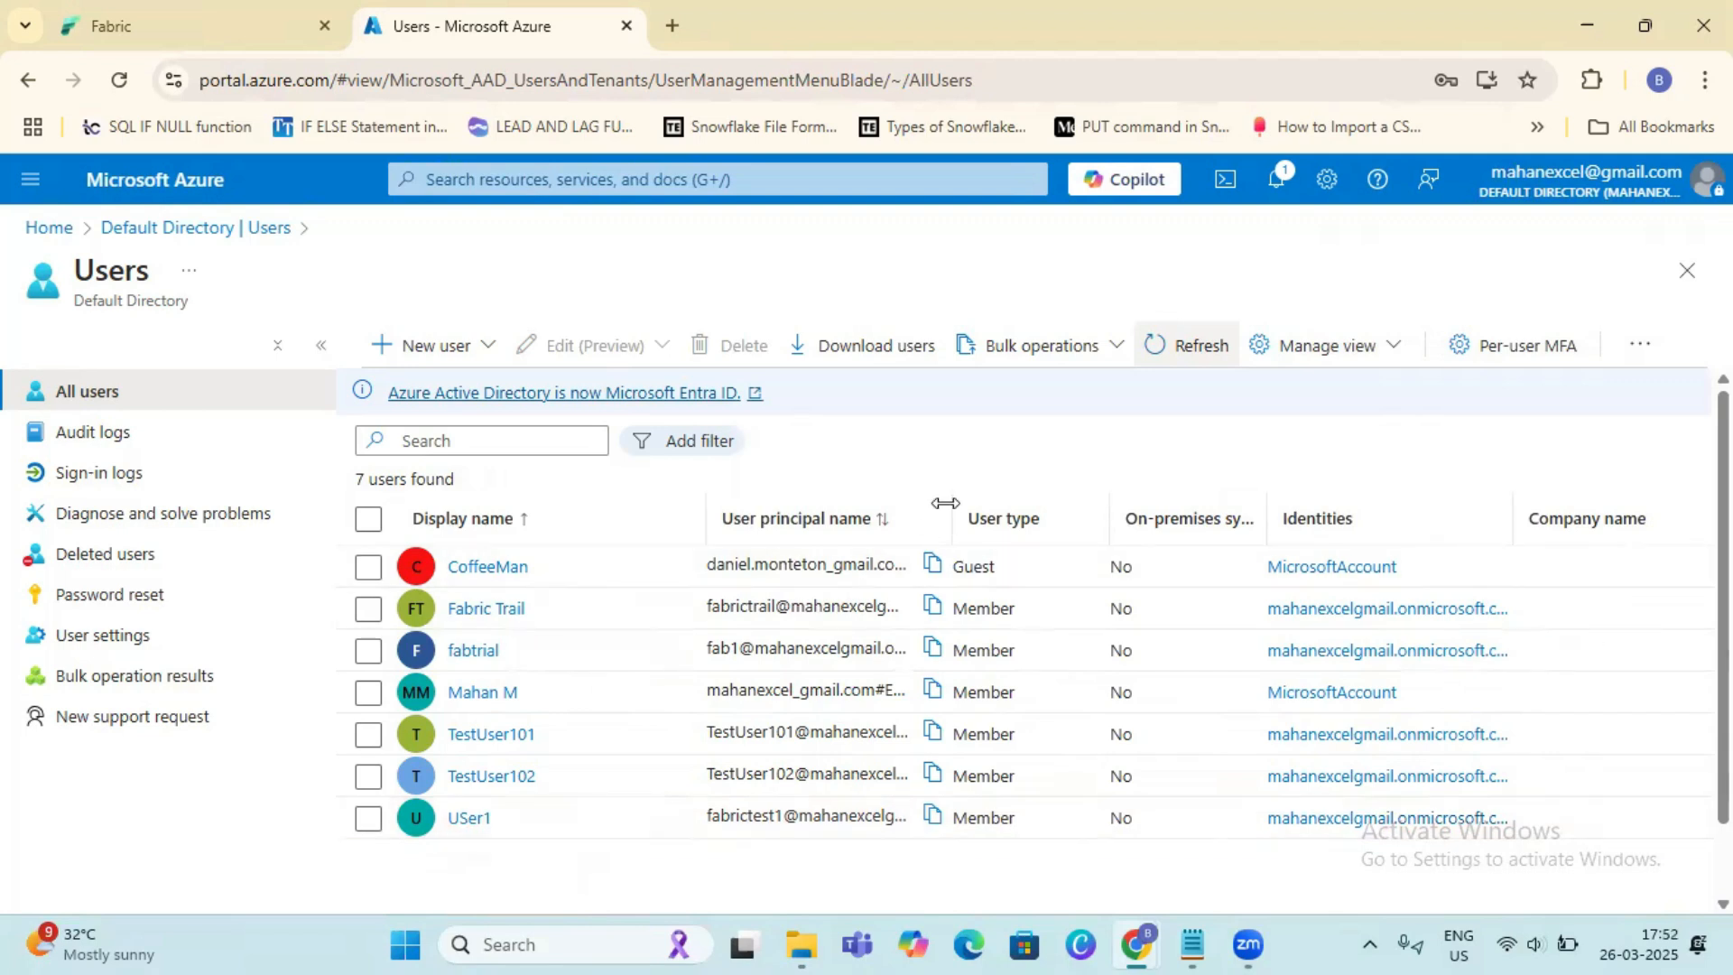
{"action": "left_click_drag", "start_coordinate": [948, 503], "coordinate": [1173, 510]}
{"action": "left_click", "coordinate": [1078, 820]}
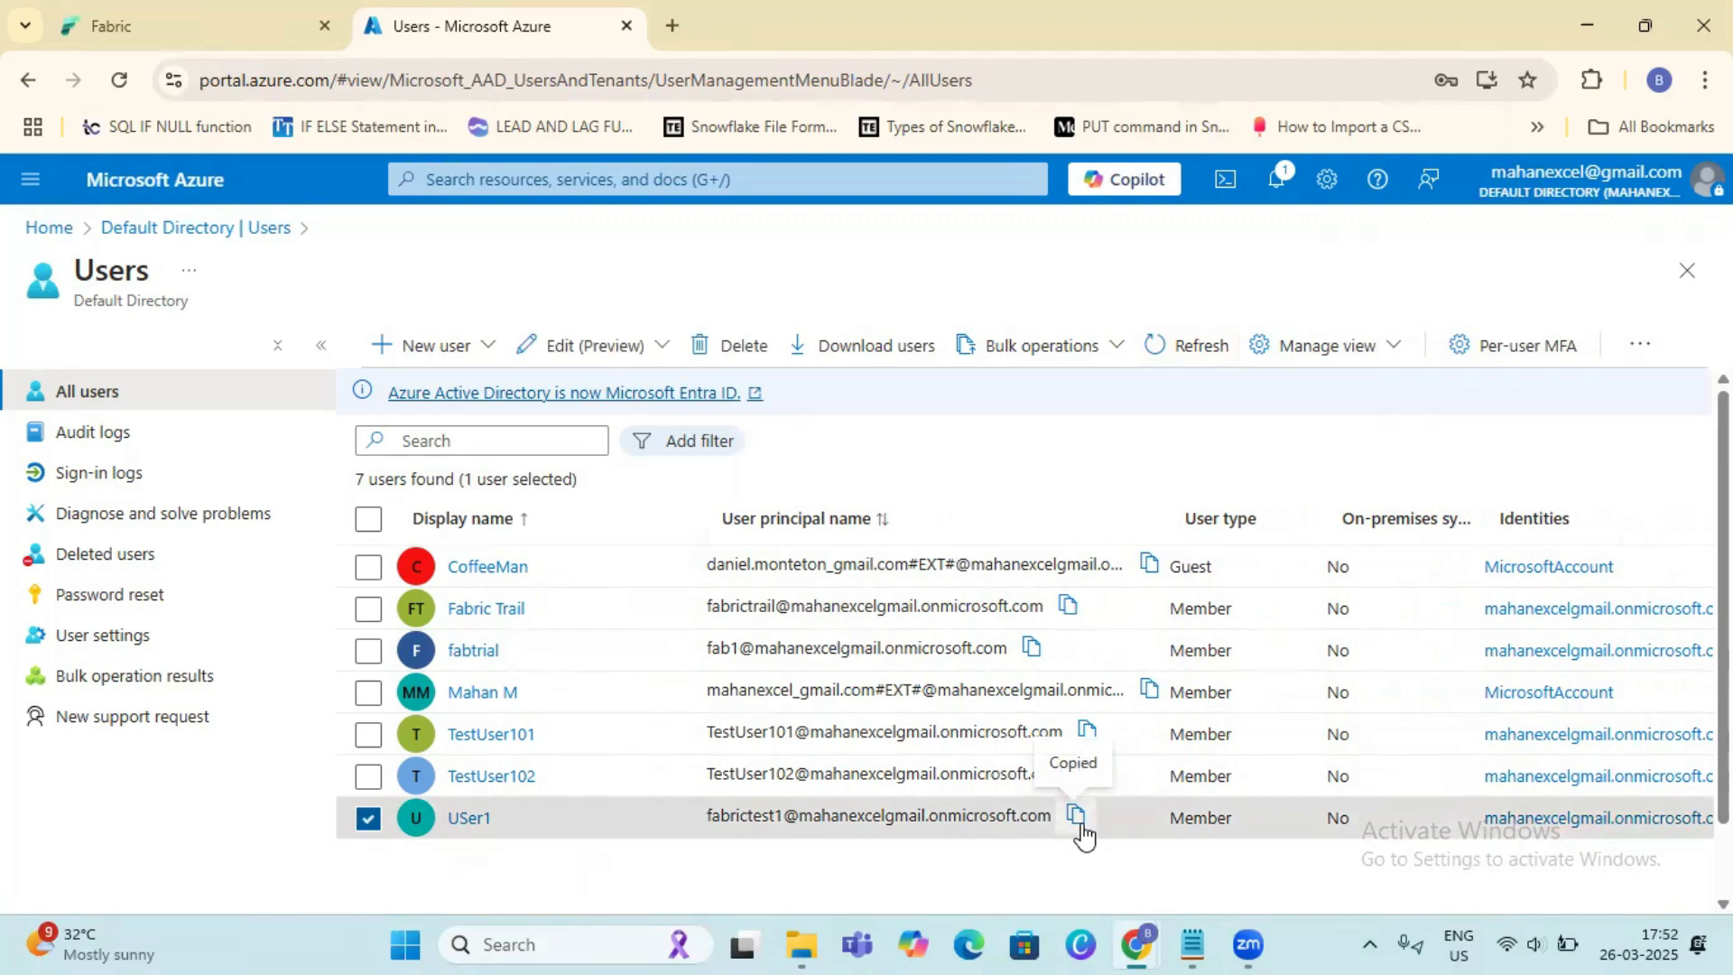
{"action": "left_click", "coordinate": [1193, 944]}
{"action": "key", "text": "Return"}
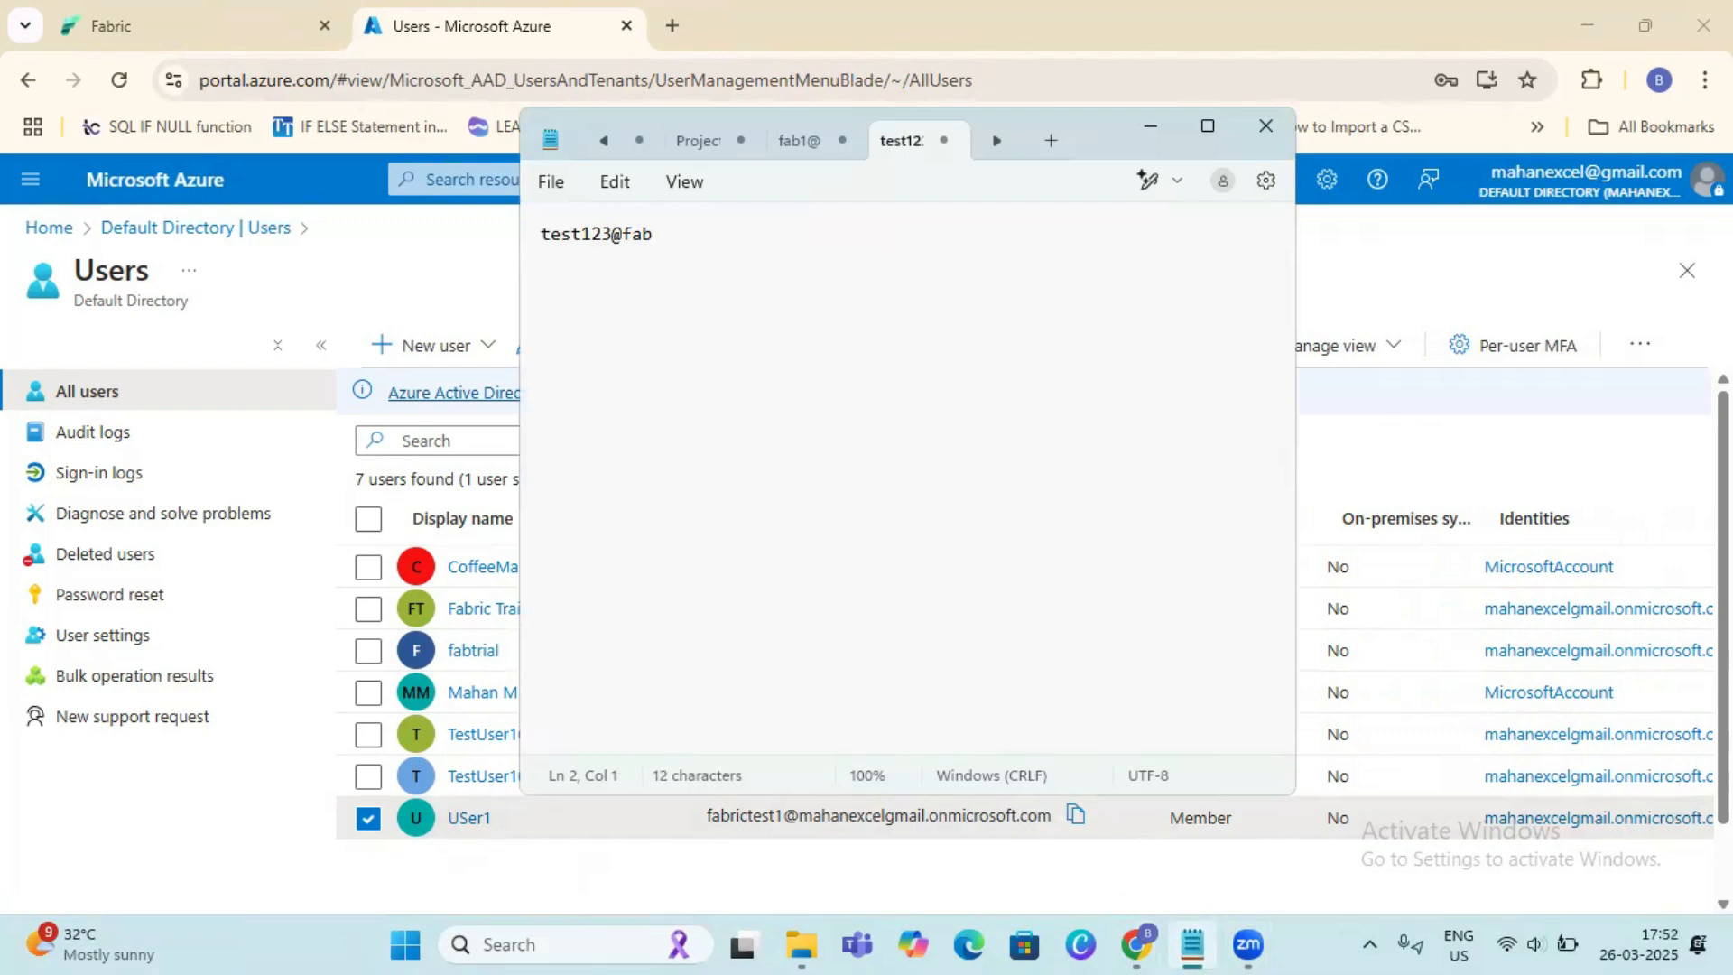
{"action": "key", "text": "ctrl+v"}
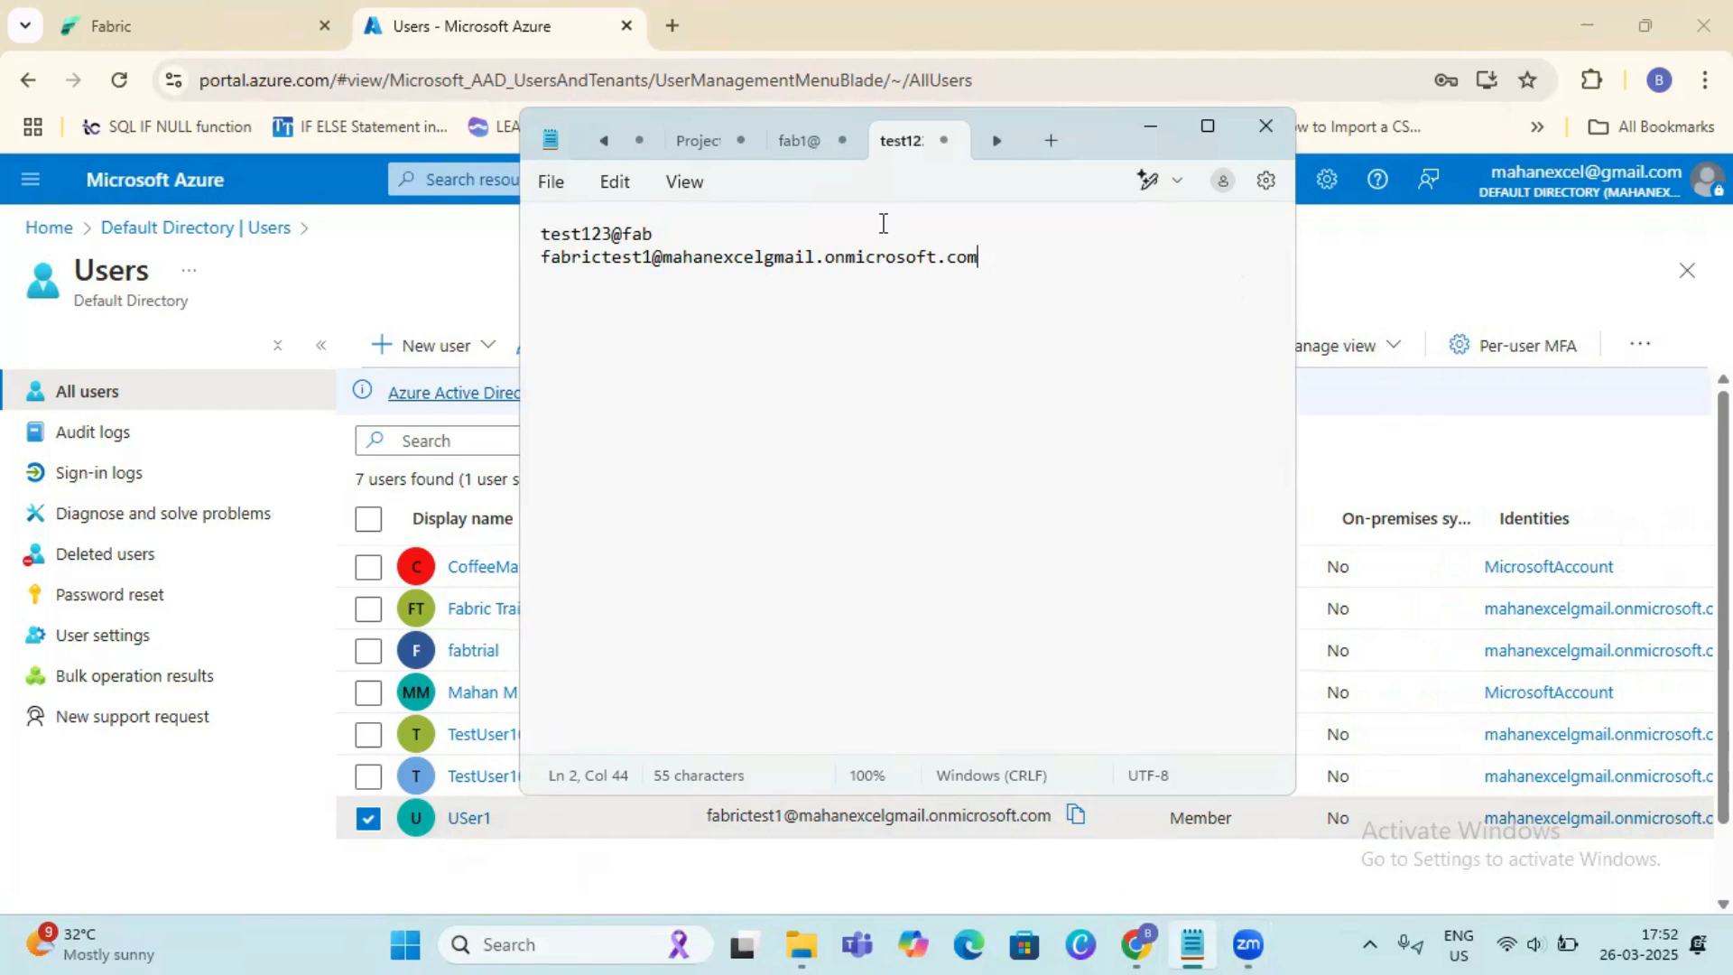
{"action": "left_click", "coordinate": [1171, 120]}
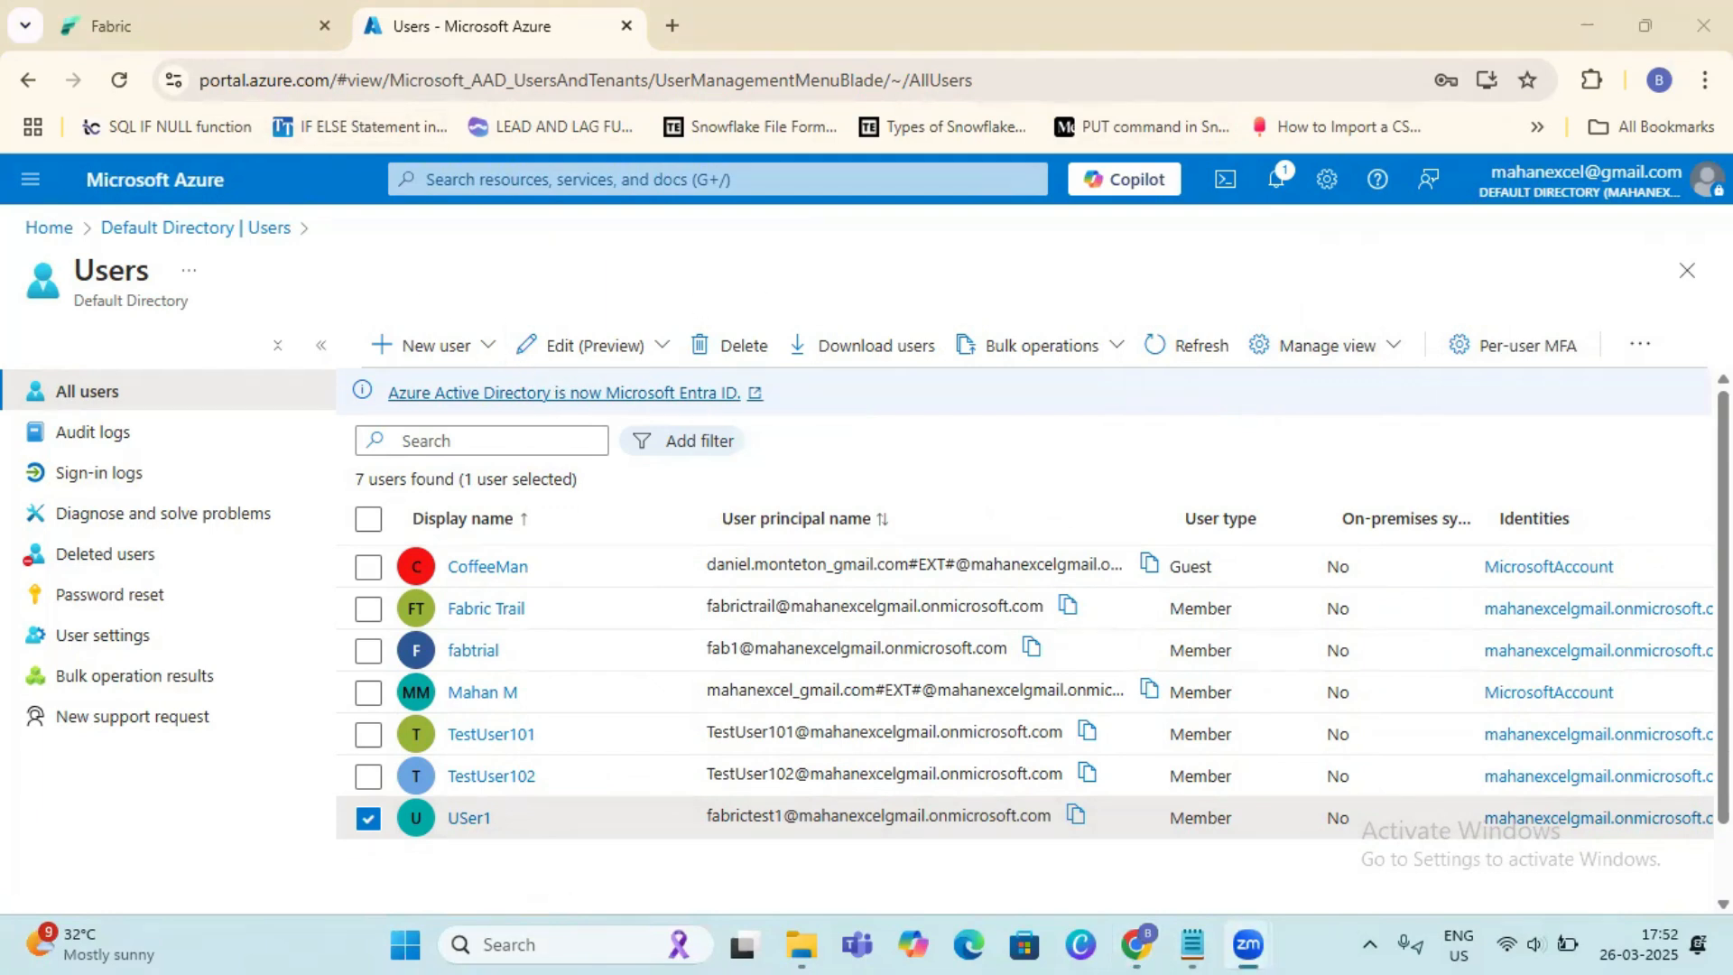
Open an Incognito window and go to fabric.microsoft.com.
{"action": "left_click", "coordinate": [1704, 79]}
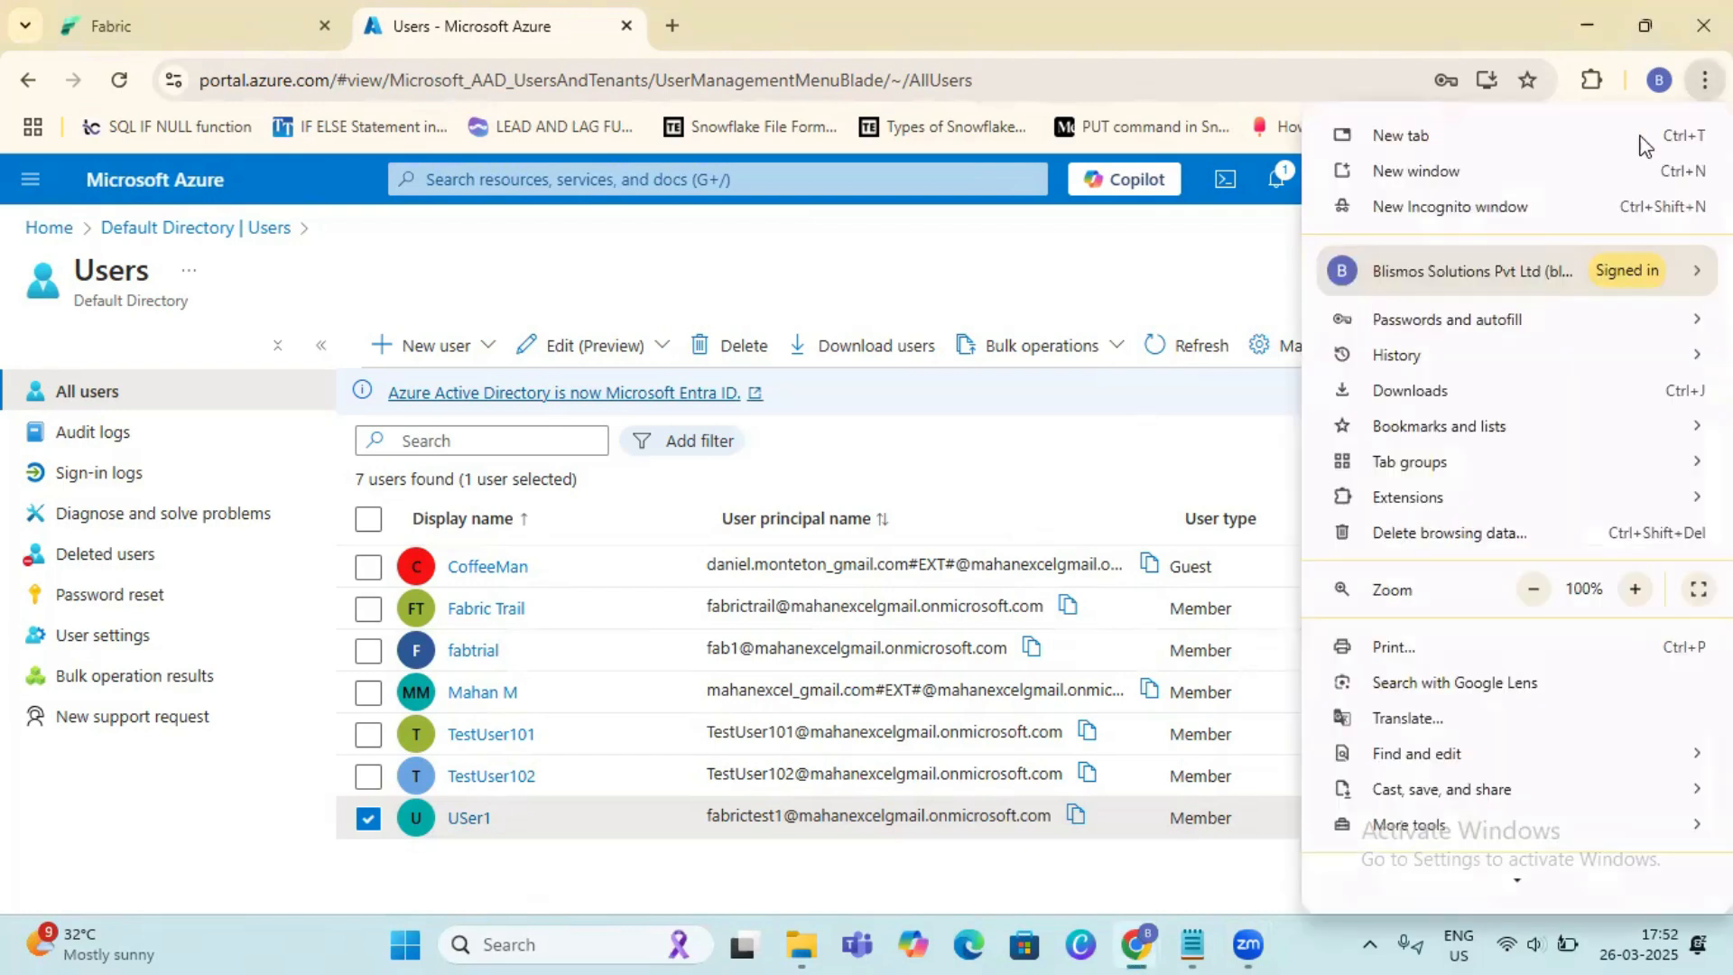
{"action": "left_click", "coordinate": [1633, 208]}
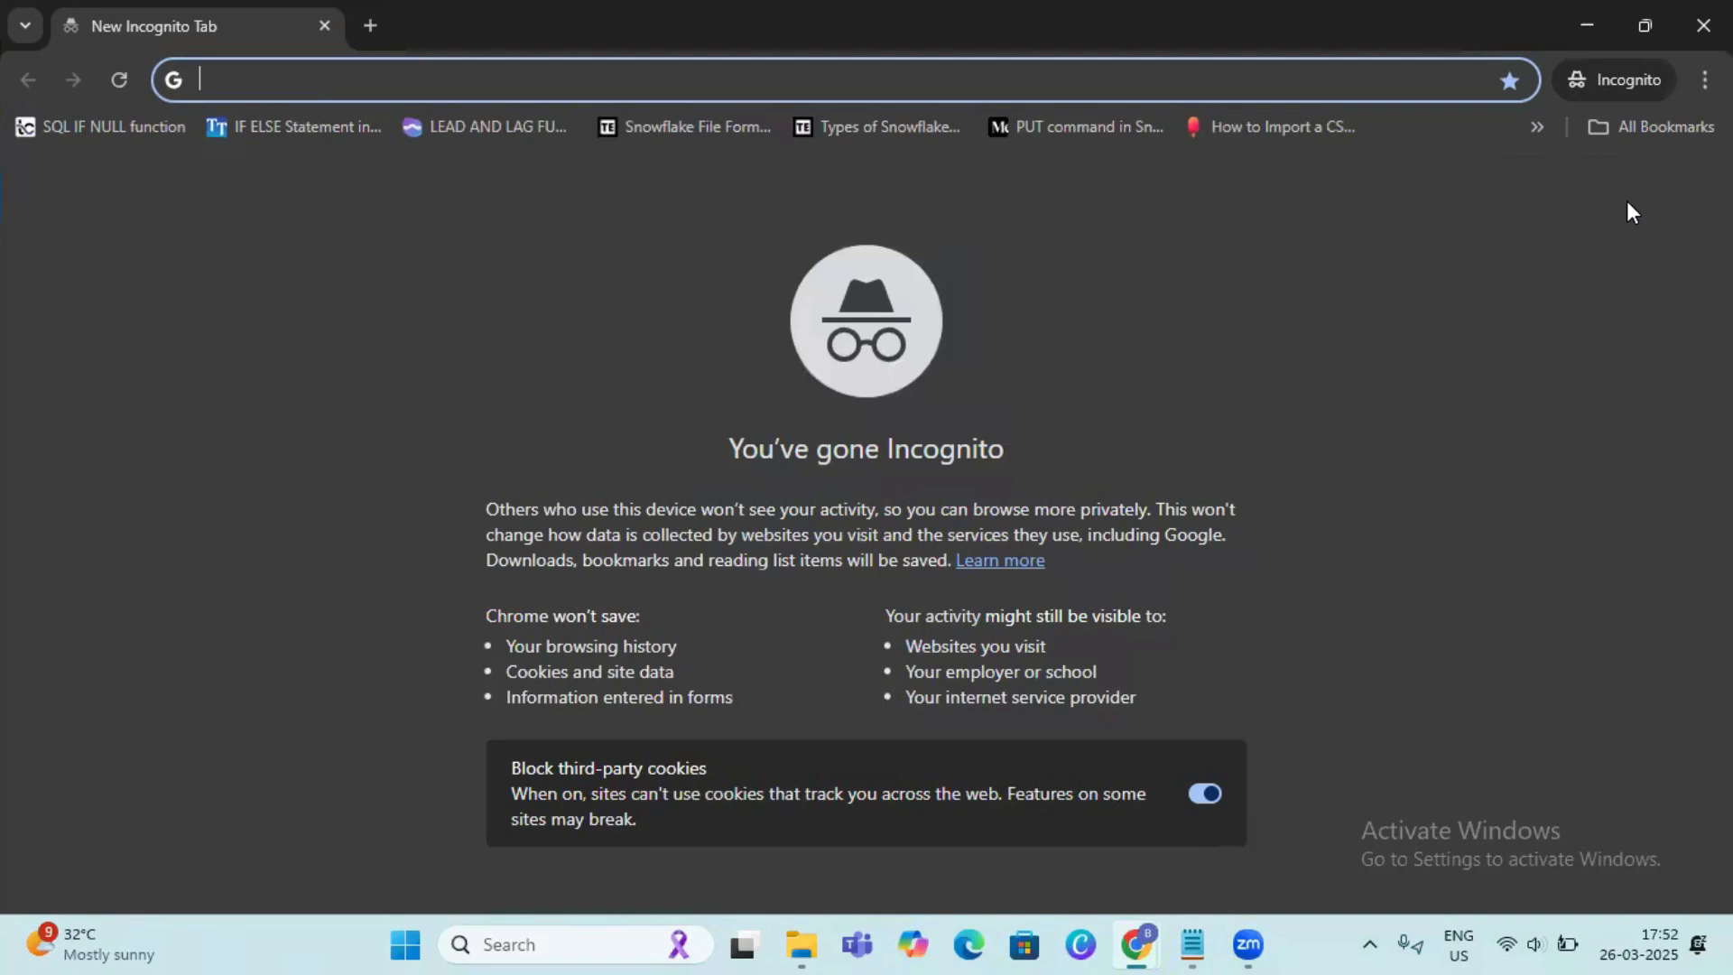
{"action": "type", "text": "fabri"}
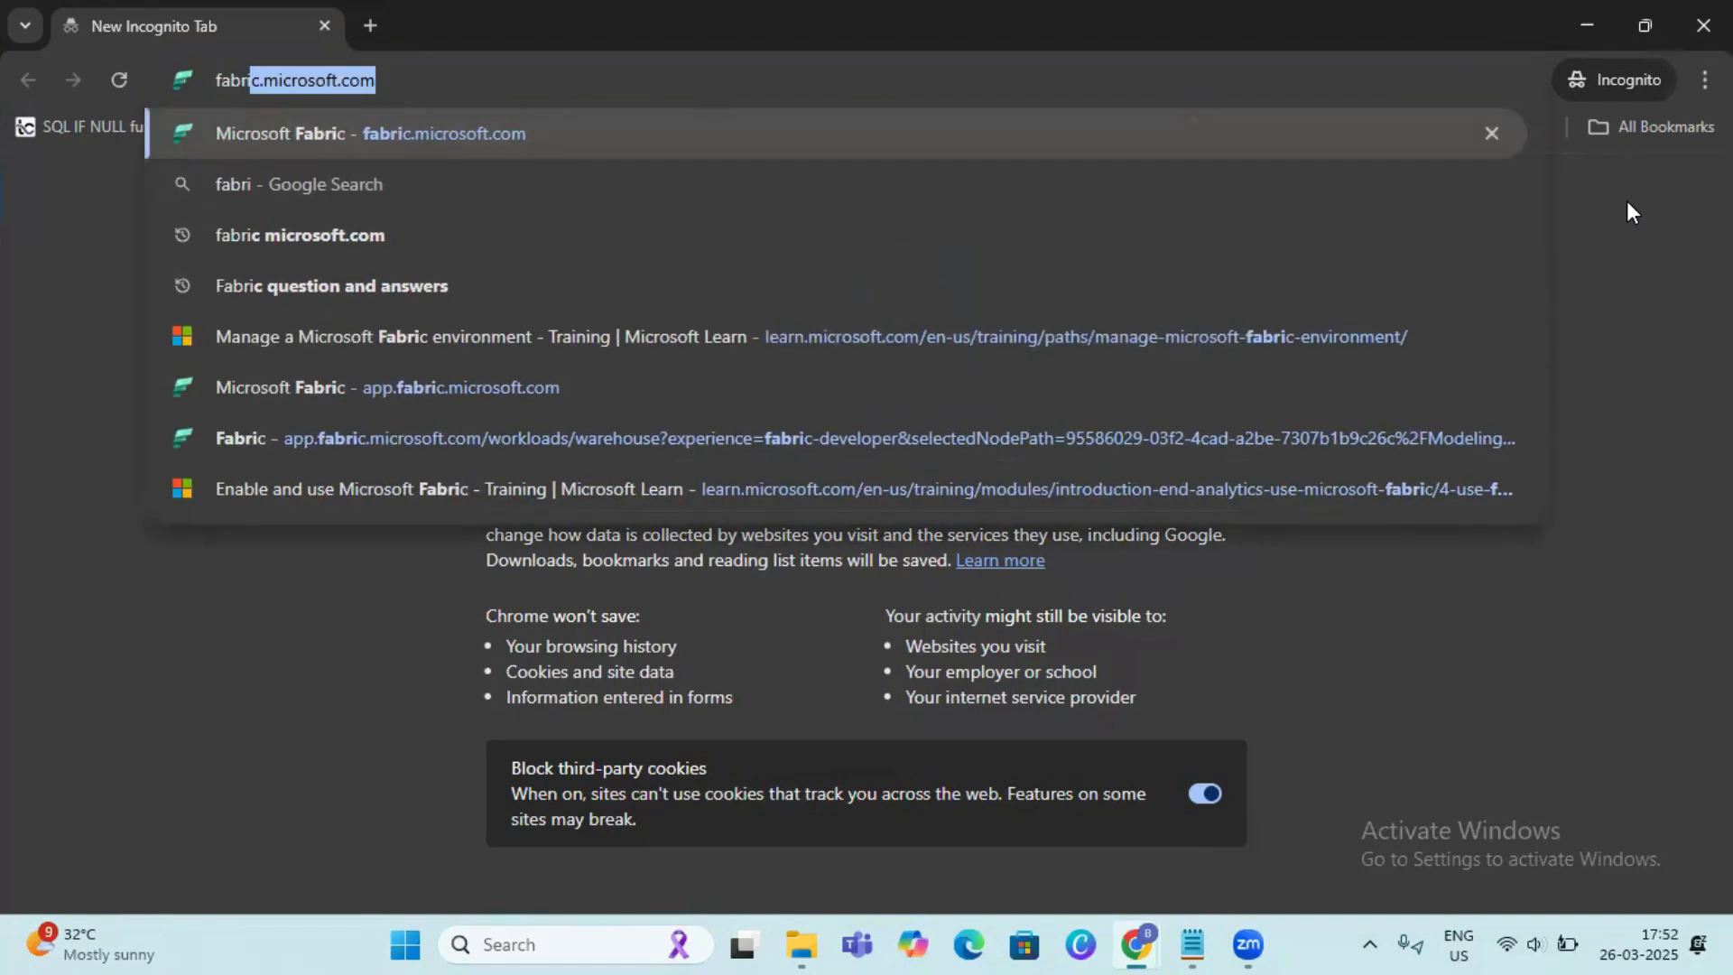
{"action": "type", "text": "c.microso"}
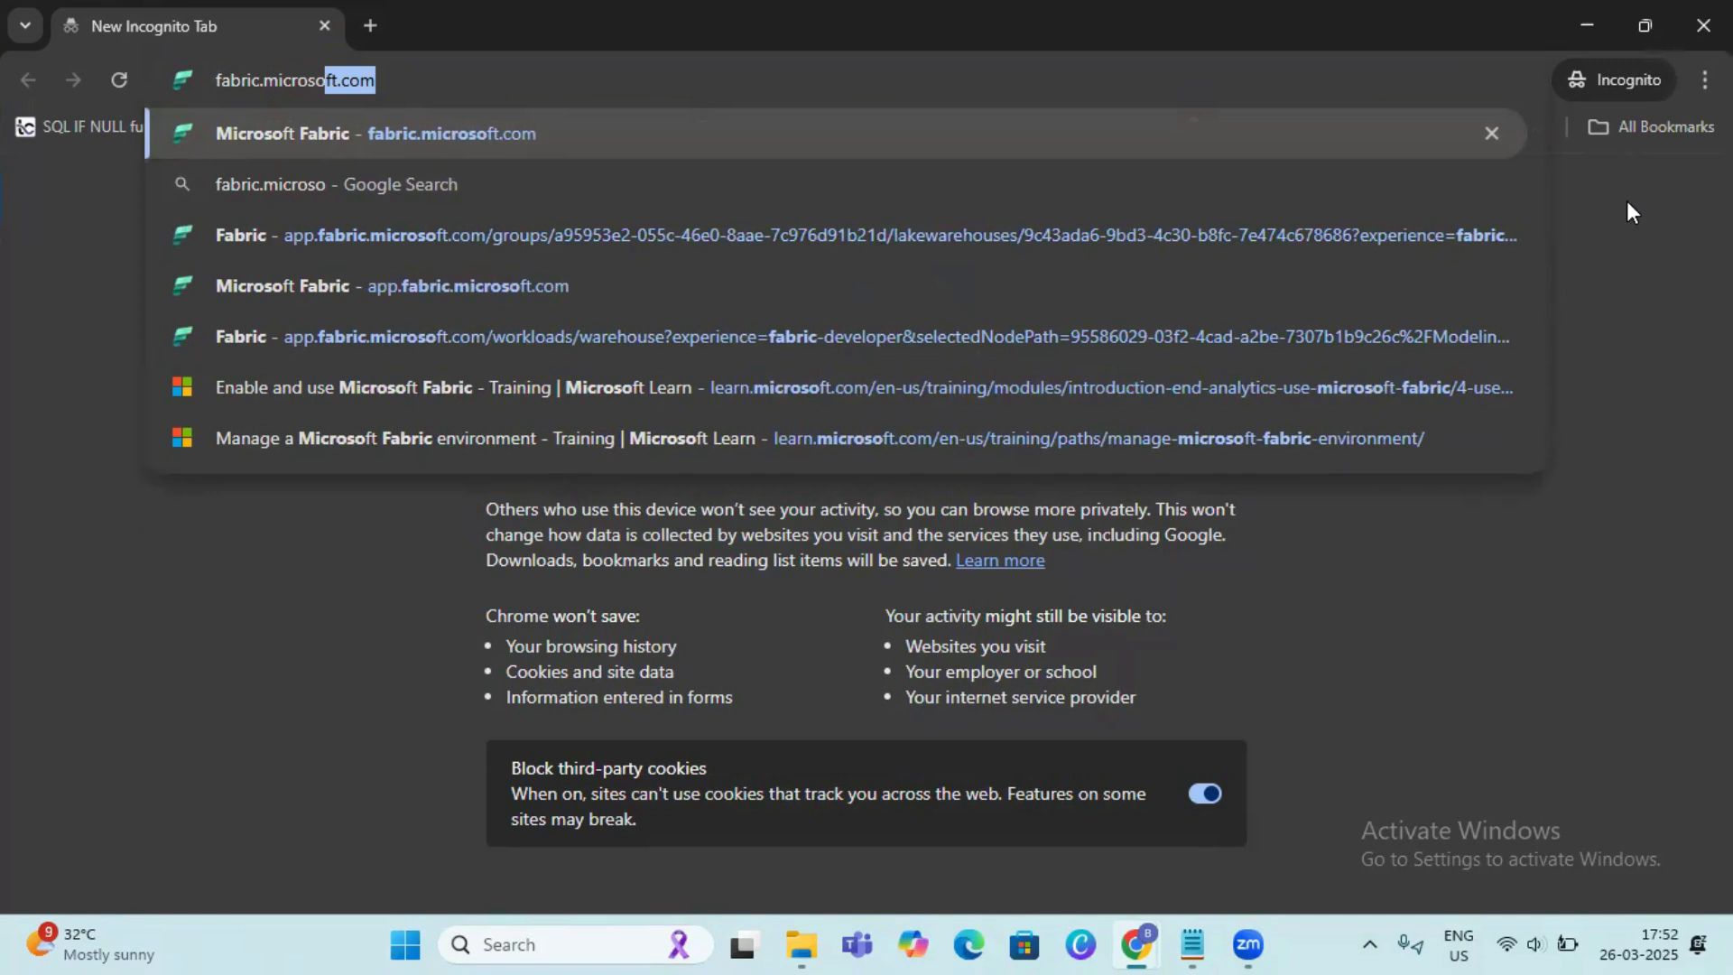
{"action": "key", "text": "Right"}
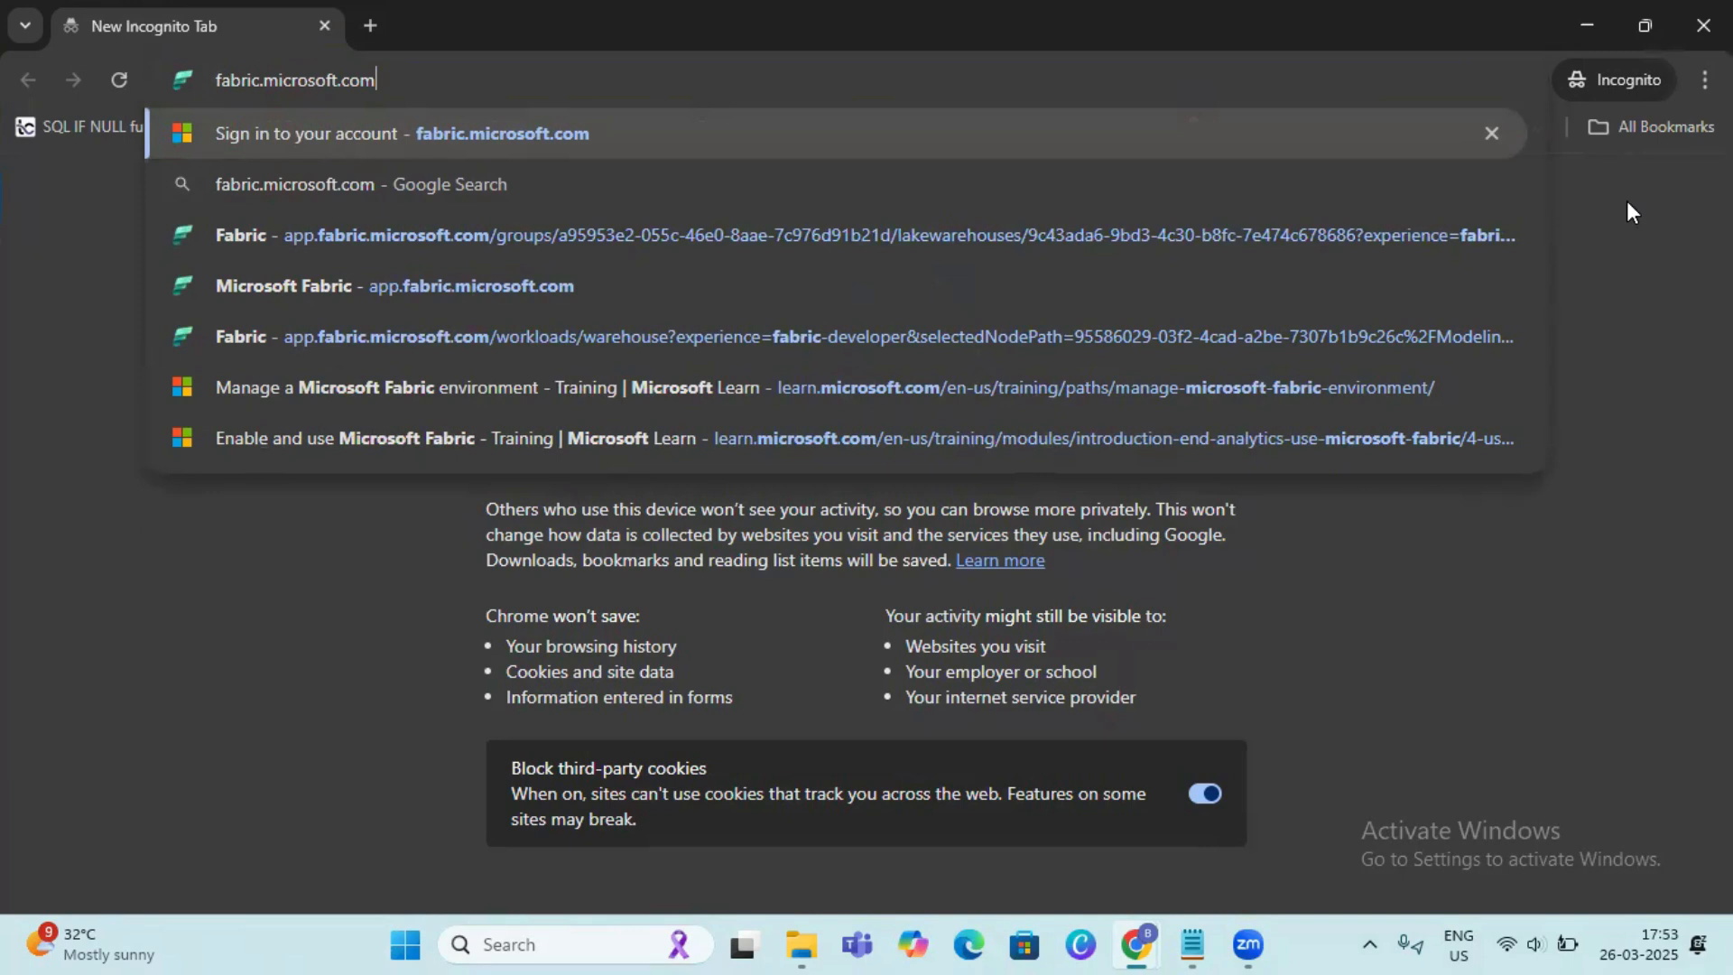
{"action": "key", "text": "Return"}
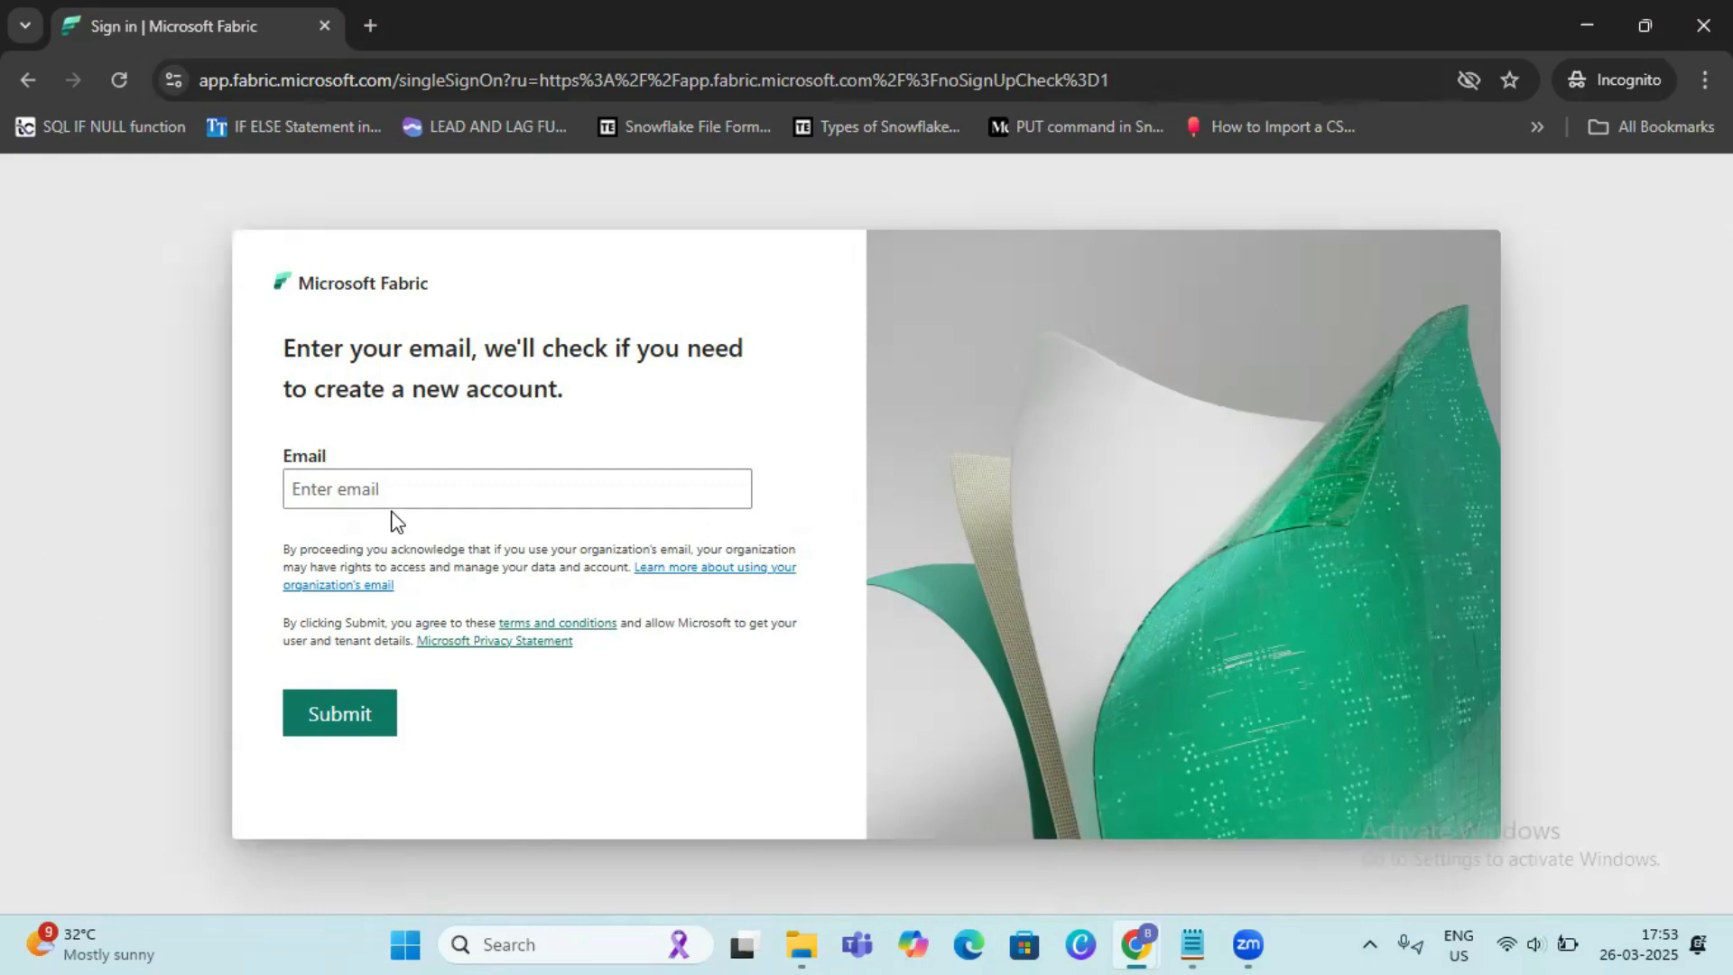
Paste the new user's sign-in address into Email and submit it.
{"action": "left_click", "coordinate": [514, 487]}
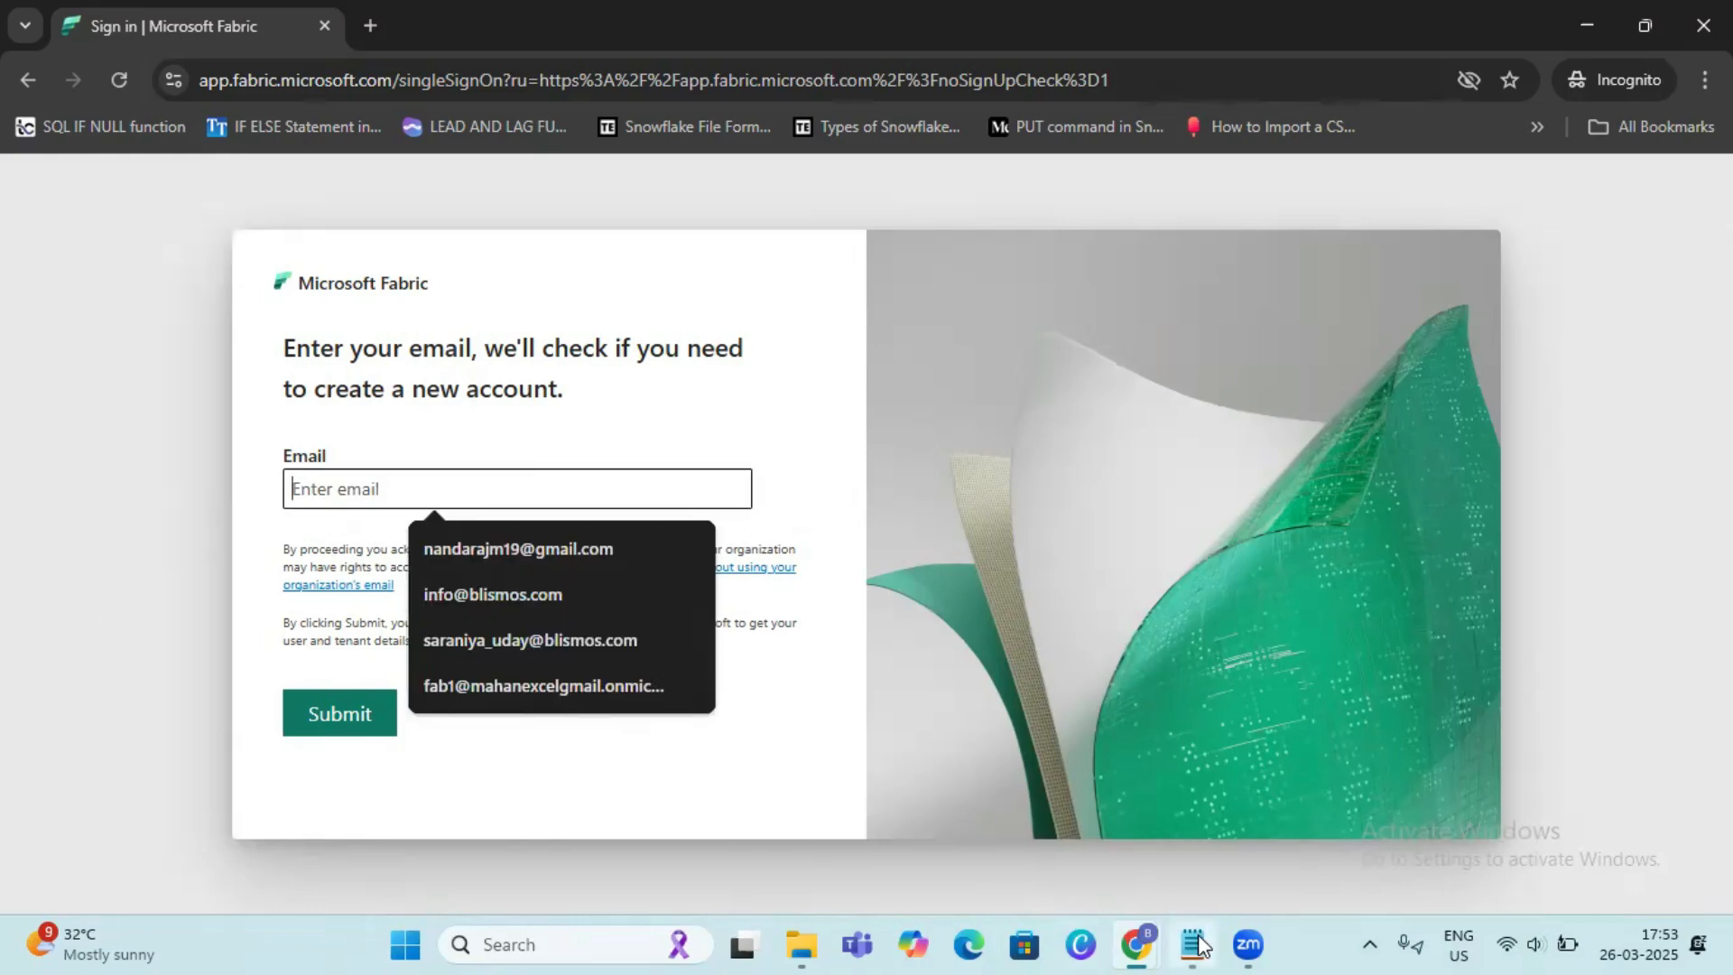
{"action": "mouse_move", "coordinate": [1200, 945]}
{"action": "left_click", "coordinate": [1209, 892]}
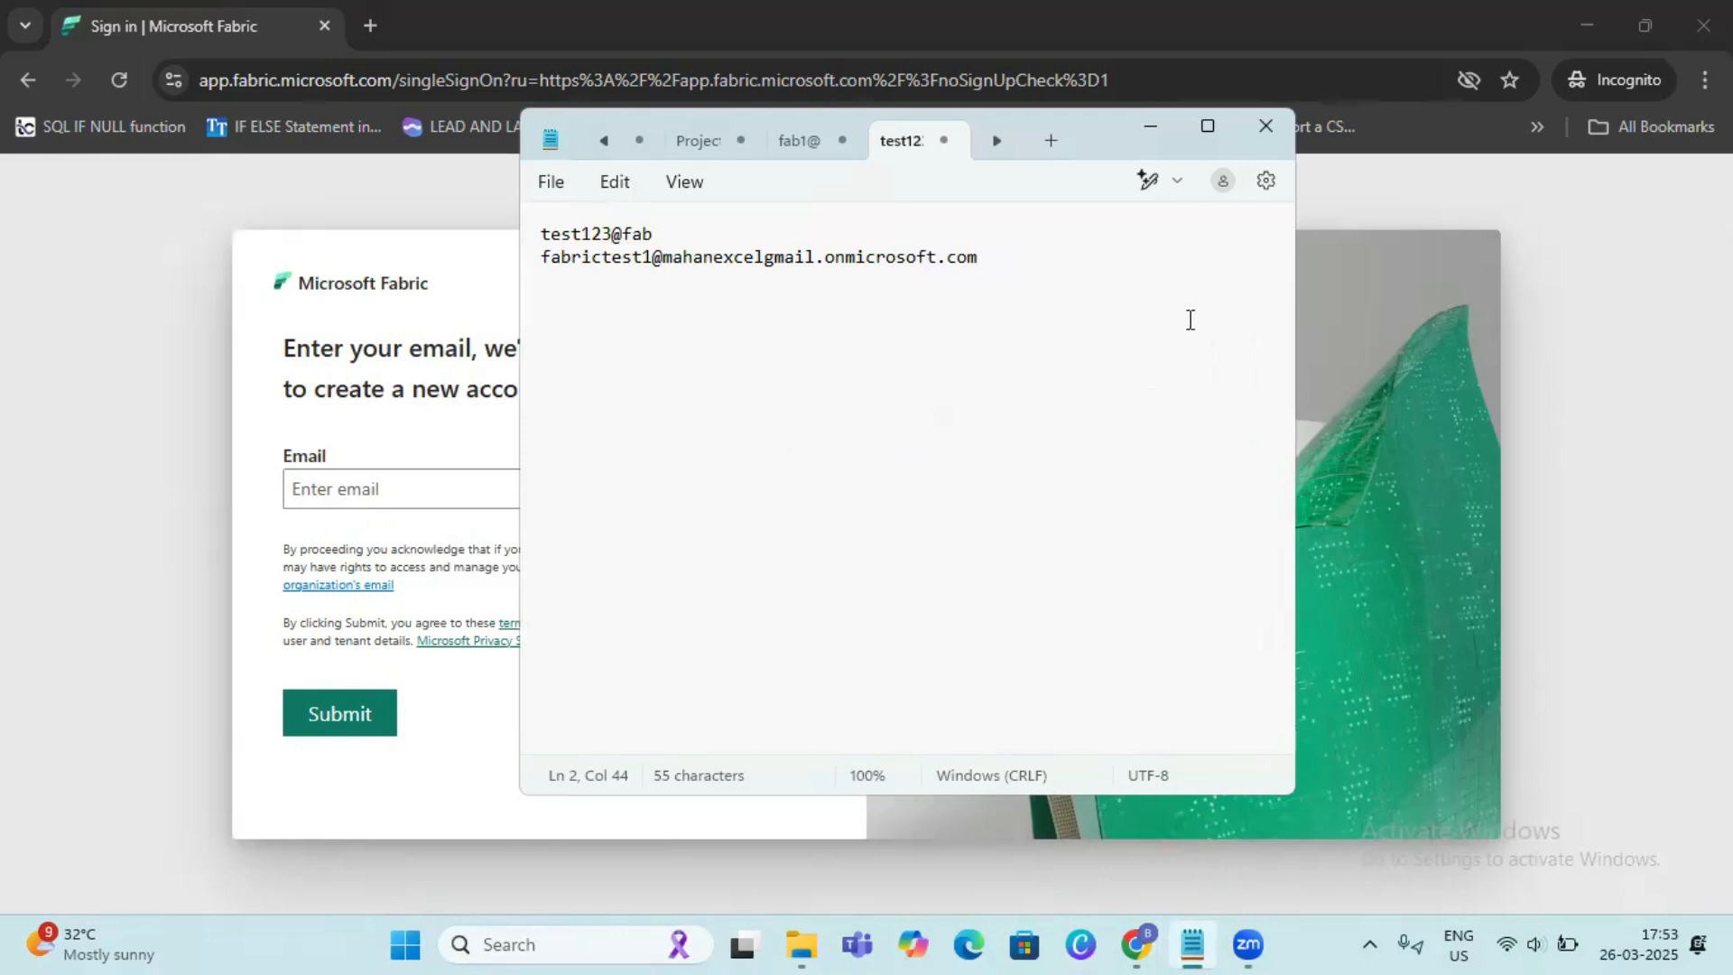
{"action": "left_click_drag", "start_coordinate": [986, 257], "coordinate": [534, 257]}
{"action": "left_click", "coordinate": [386, 484]}
{"action": "key", "text": "ctrl+v"}
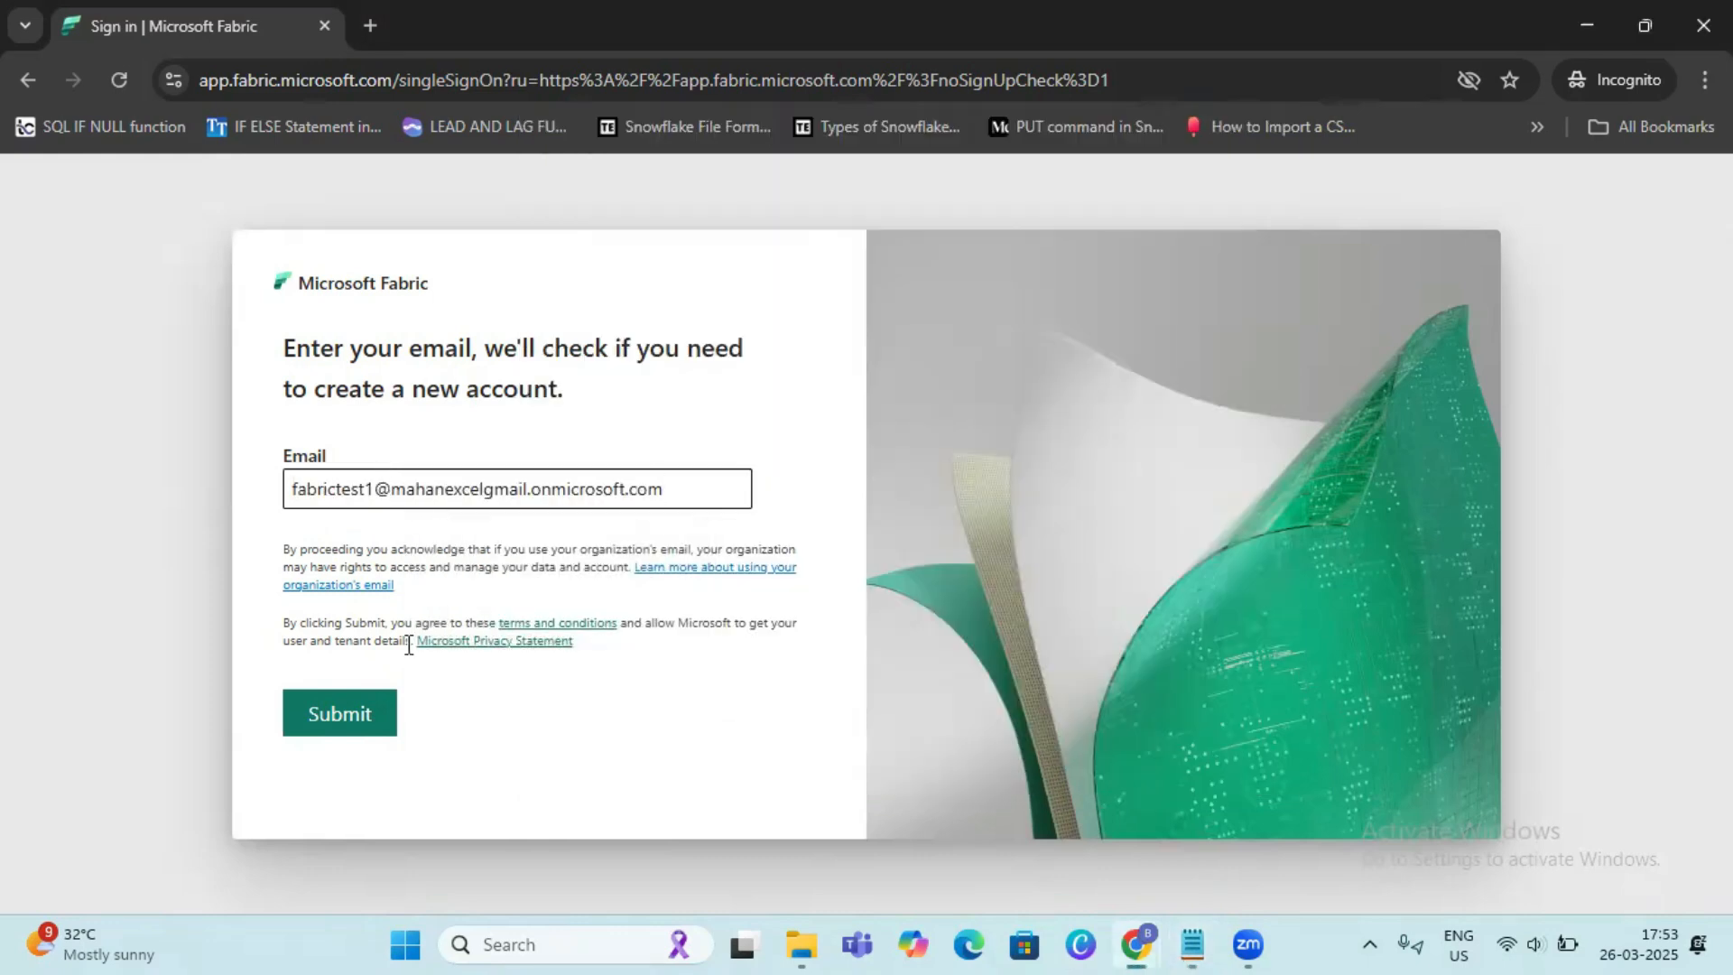
{"action": "left_click", "coordinate": [374, 732]}
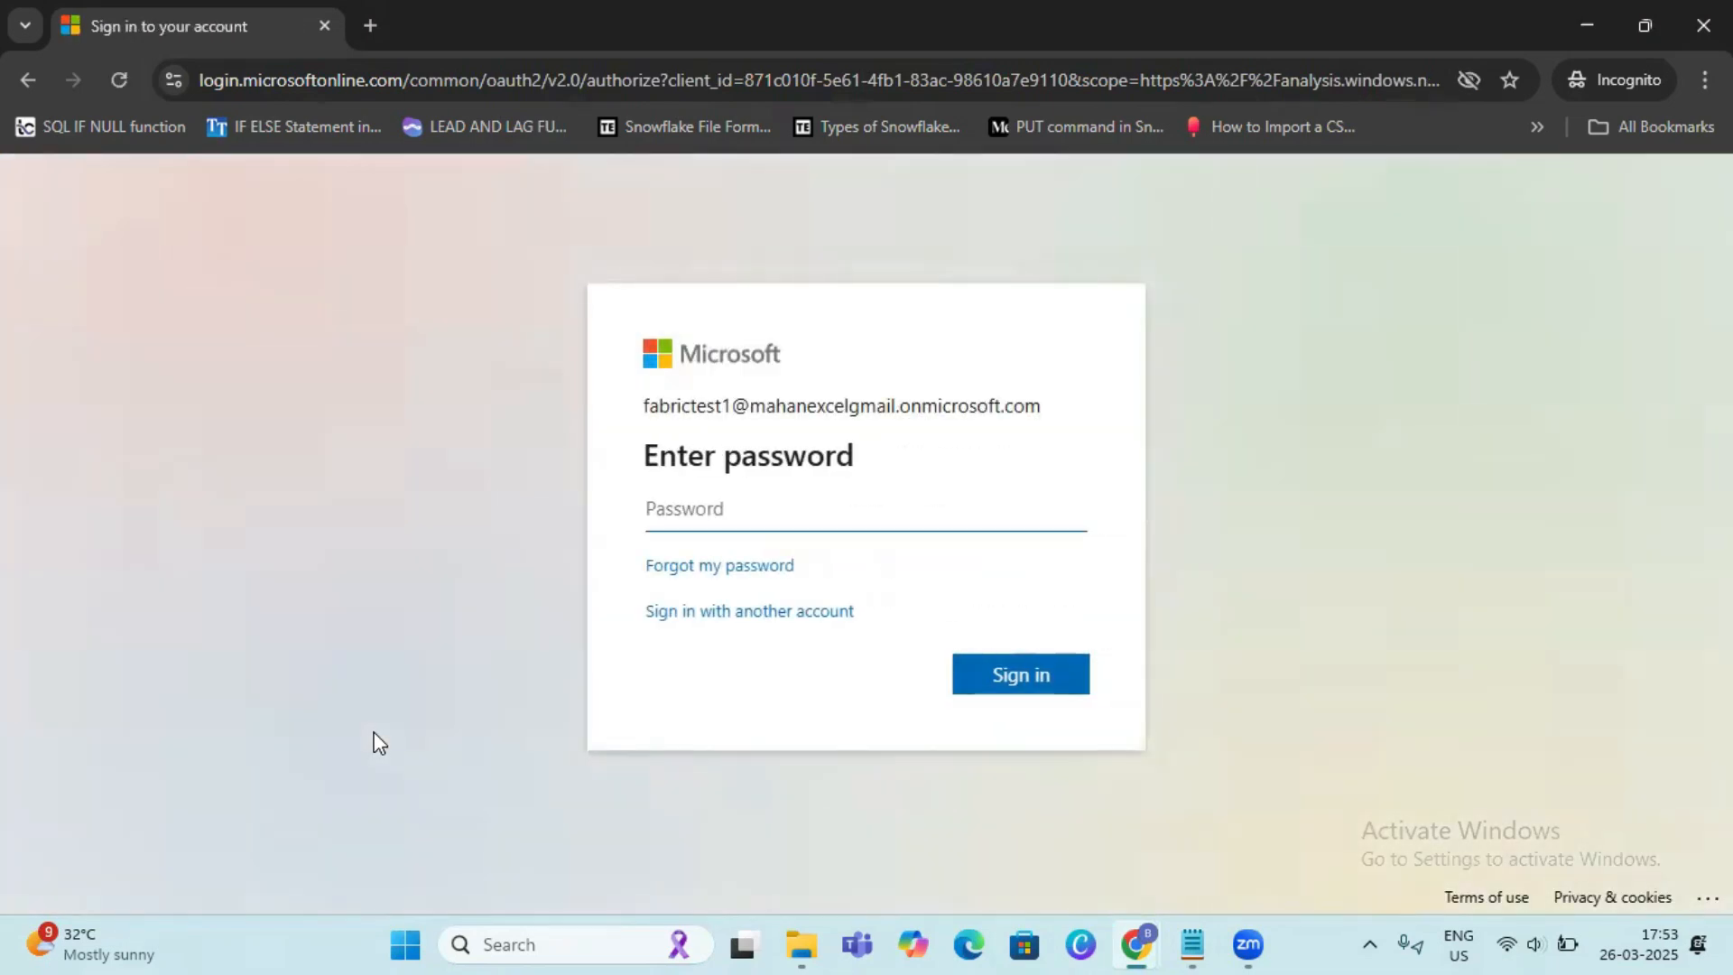
Copy the temporary password from Notepad, paste it, and sign in.
{"action": "key", "text": "alt+Tab"}
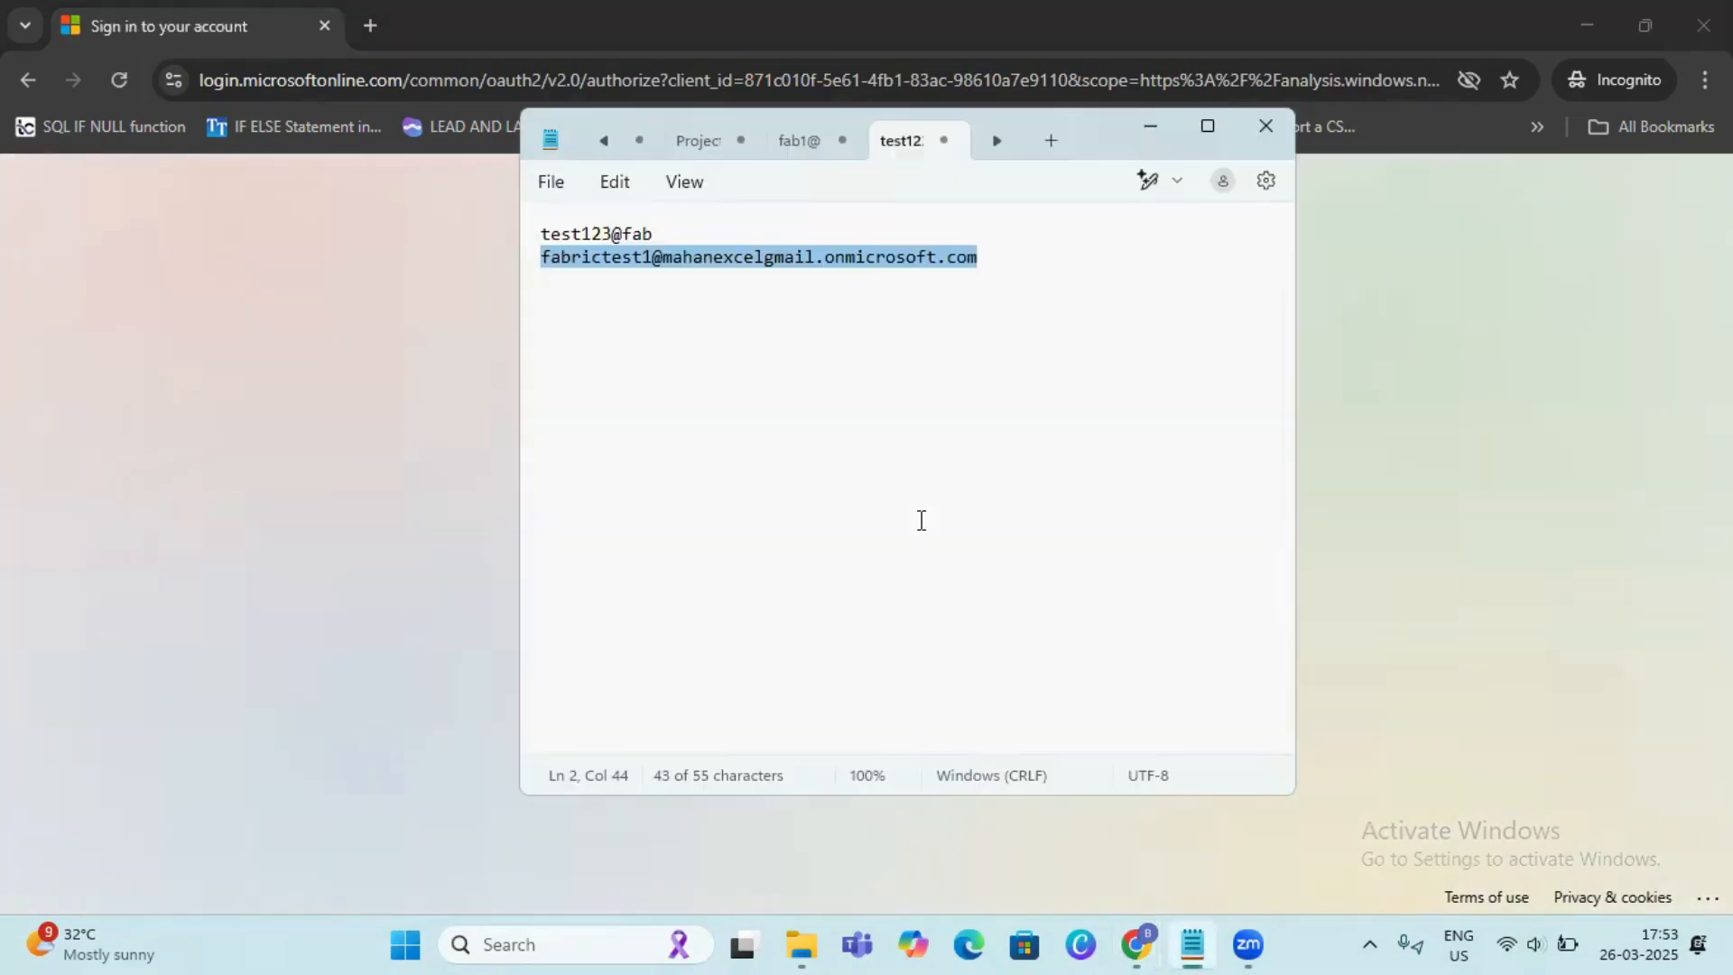
{"action": "left_click", "coordinate": [727, 201]}
{"action": "key", "text": "shift+Right"}
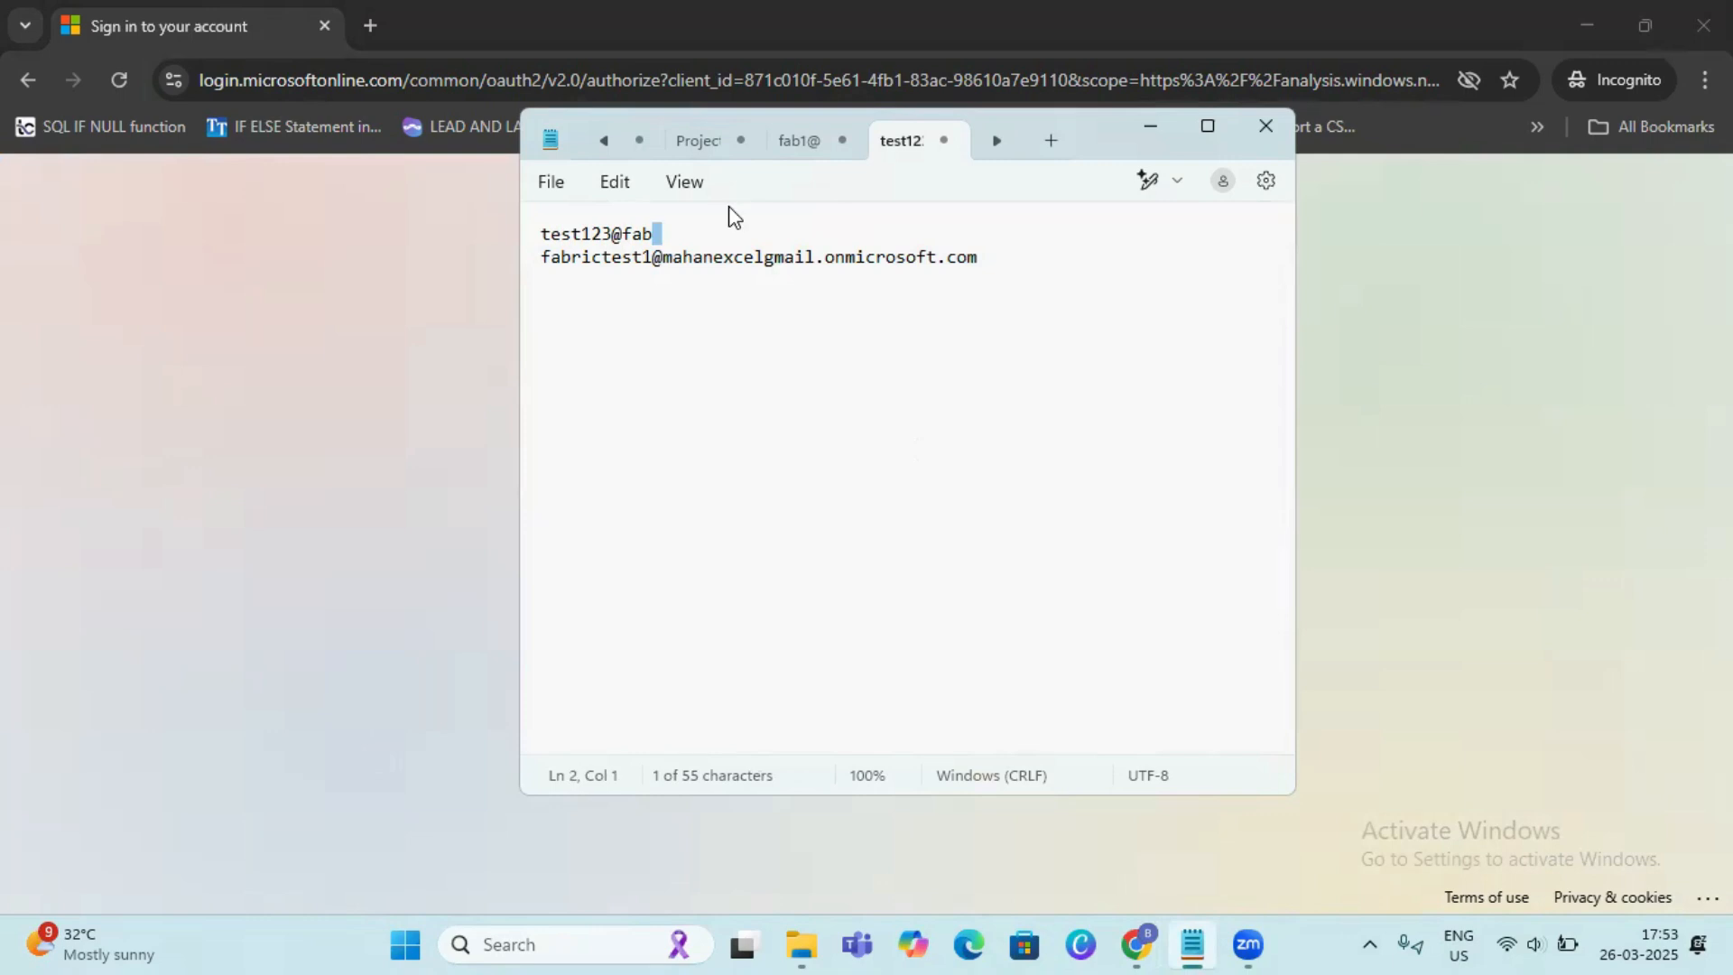
{"action": "triple_click", "coordinate": [621, 233]}
{"action": "key", "text": "ctrl+c"}
{"action": "key", "text": "alt+Tab"}
{"action": "key", "text": "ctrl+v"}
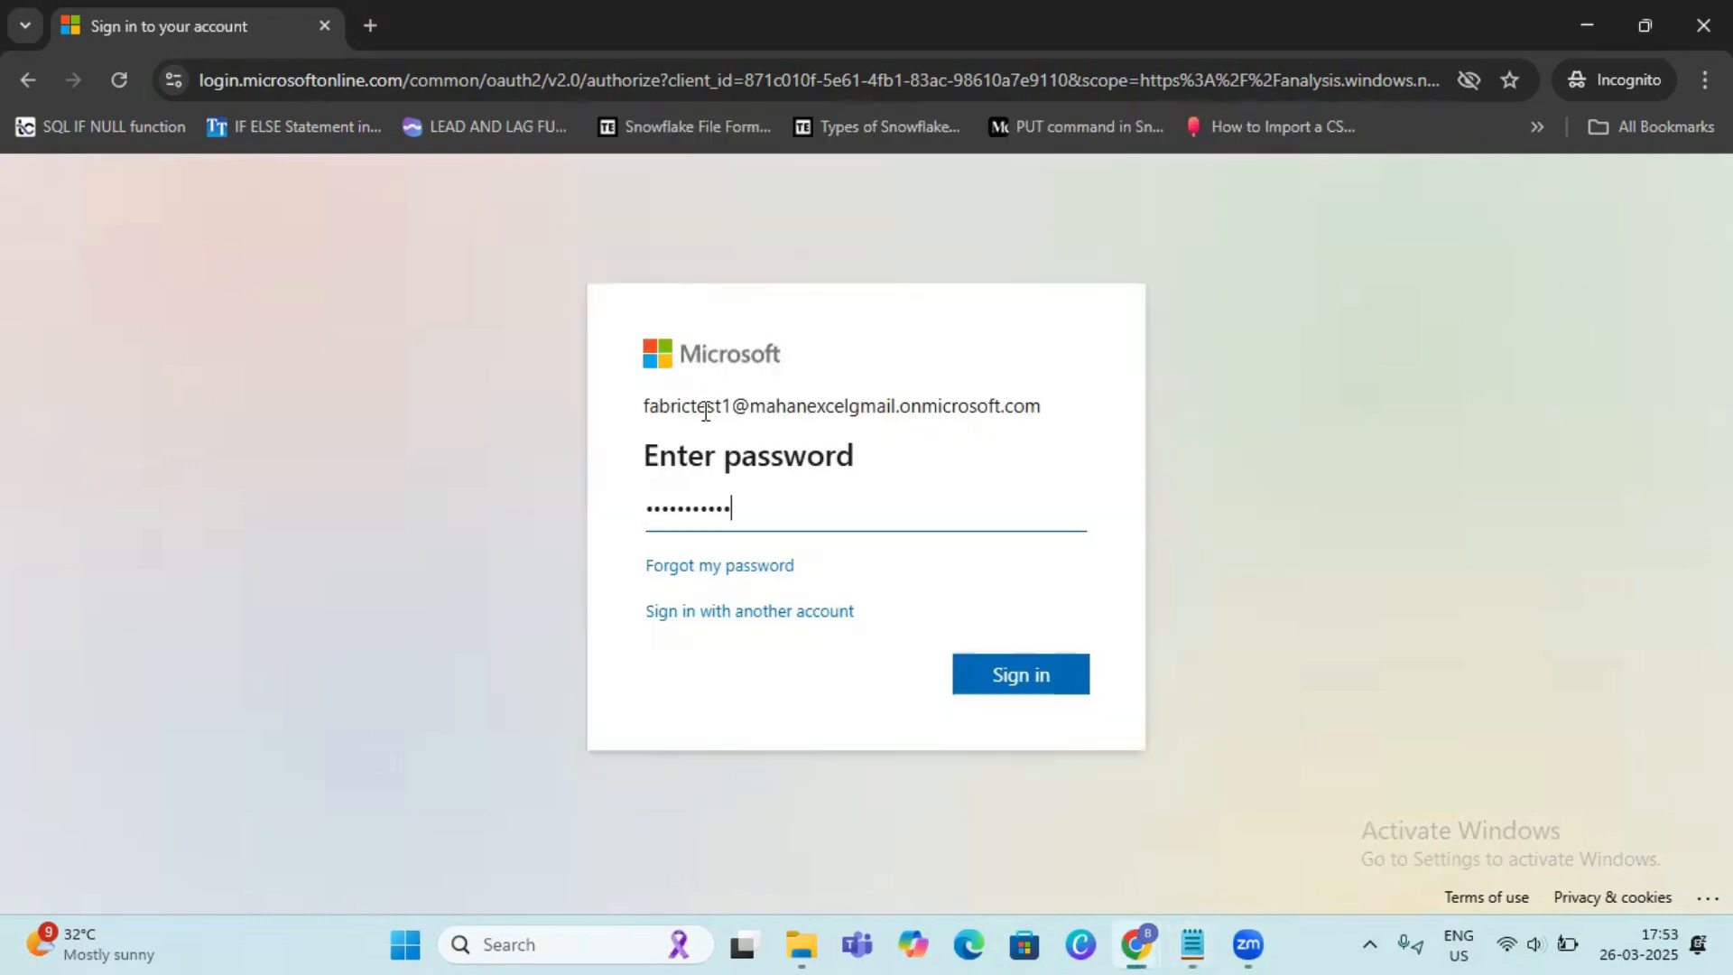
{"action": "left_click", "coordinate": [1004, 686]}
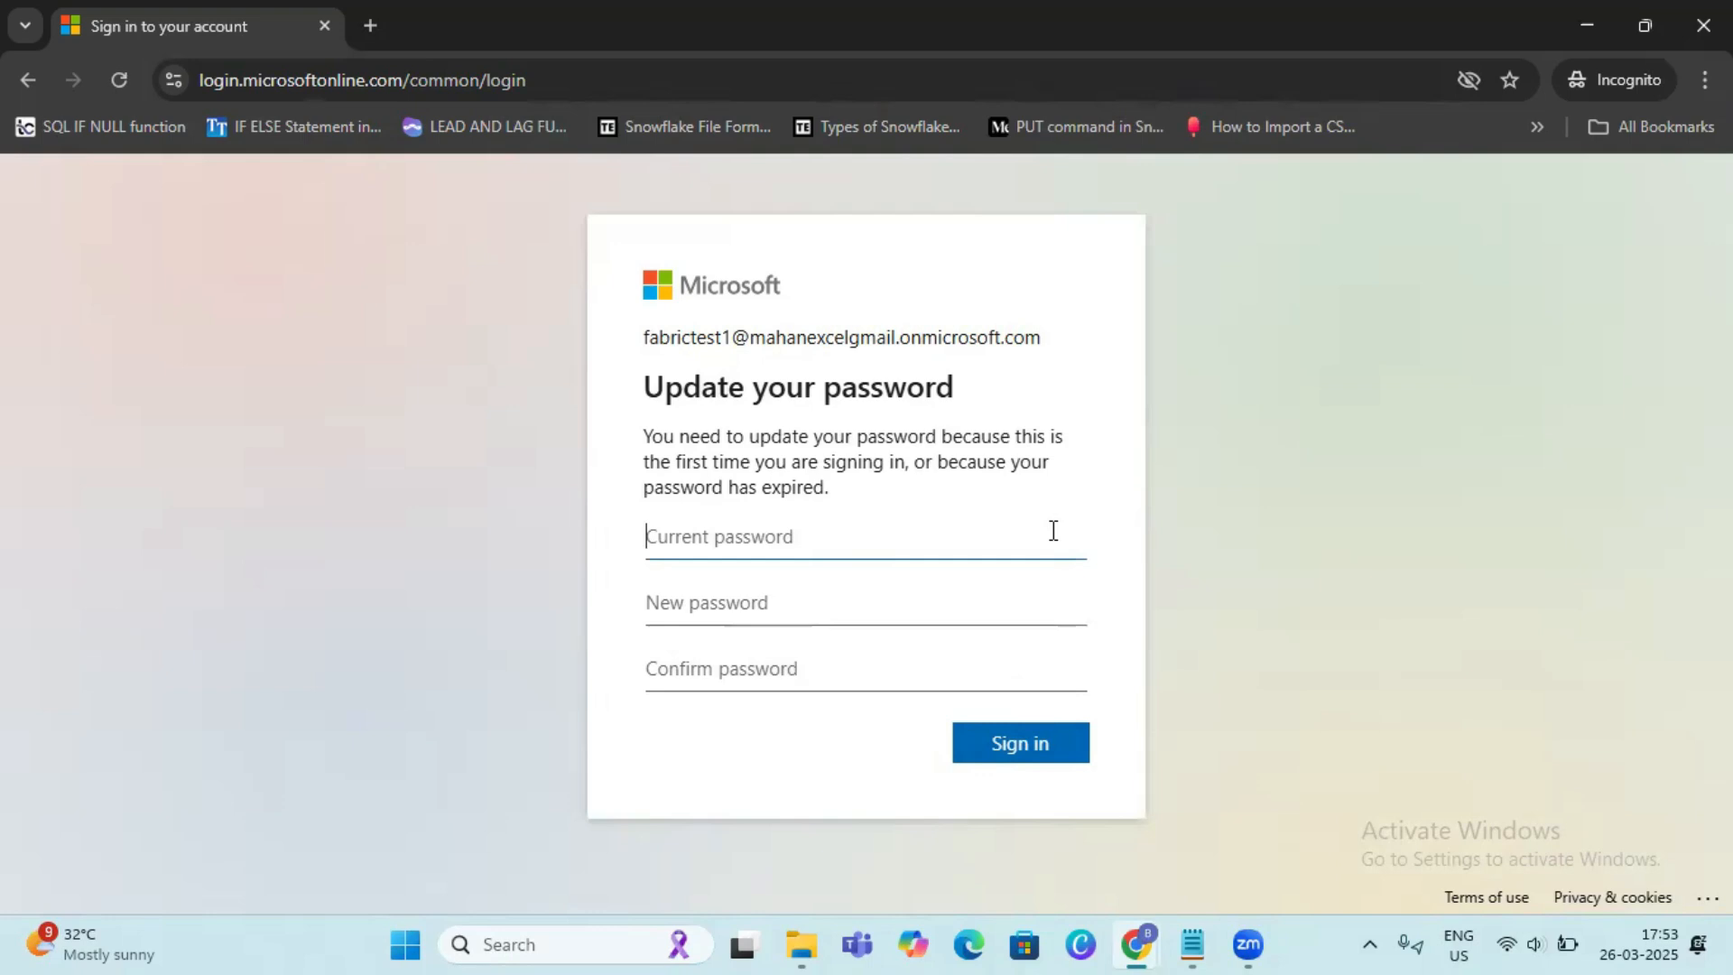
Enter the temporary password as current, submit the new password, and continue to security setup.
{"action": "key", "text": "ctrl+v"}
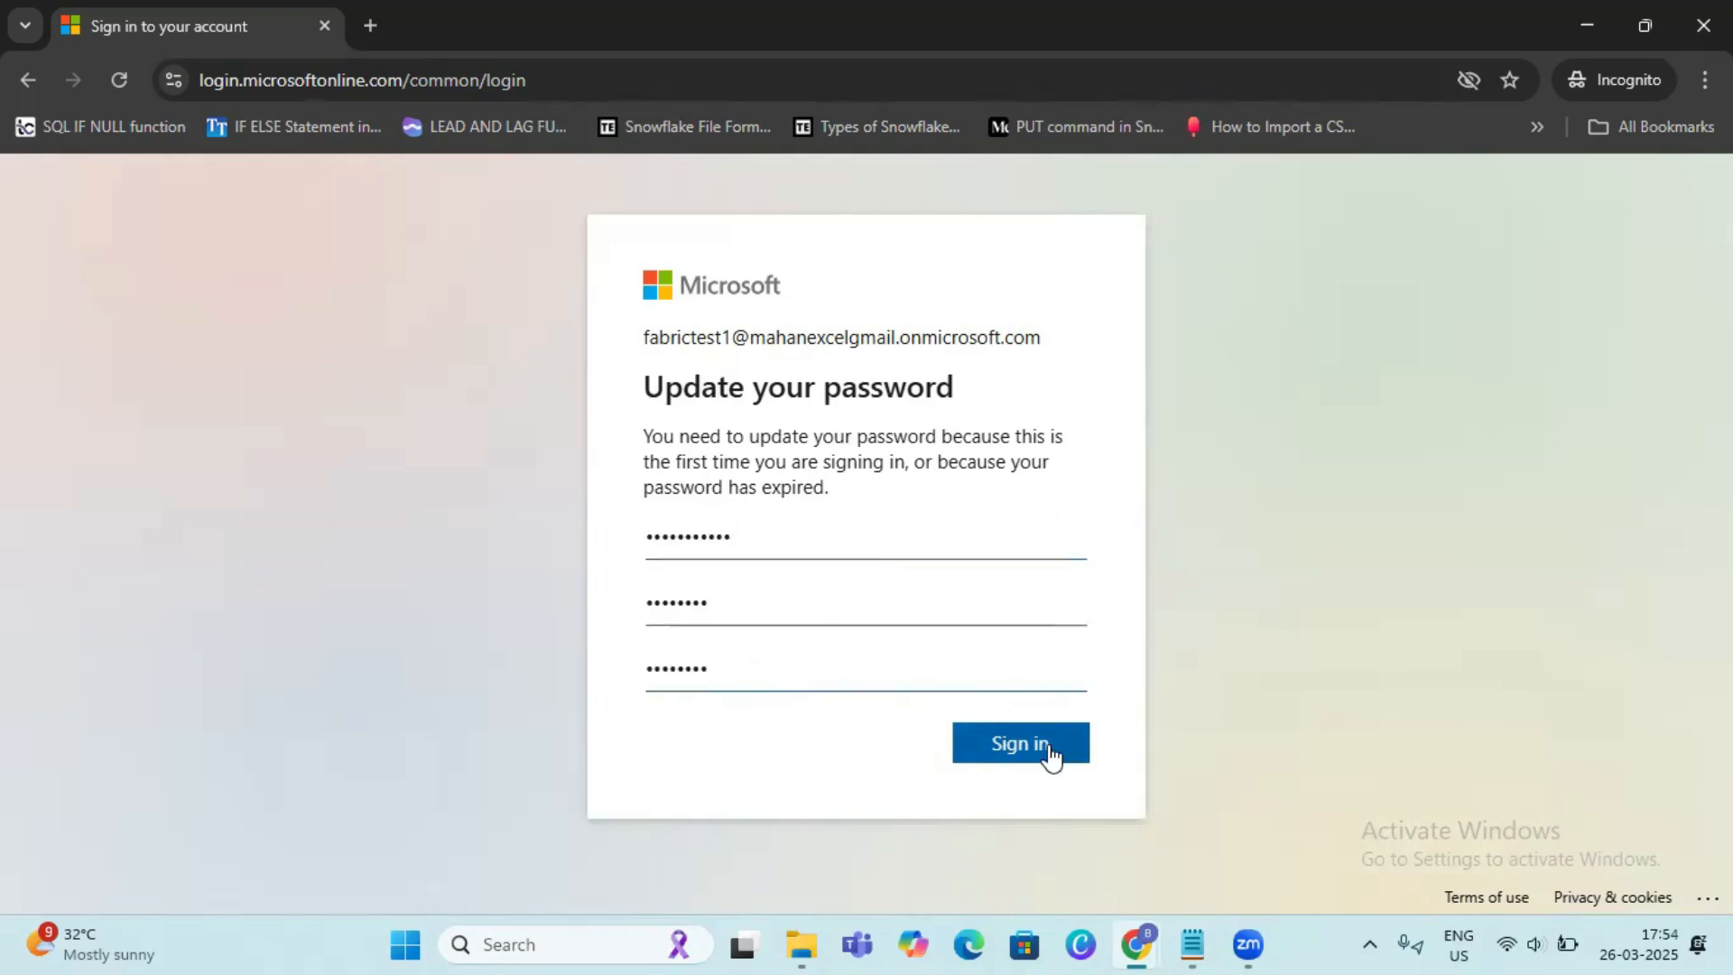
{"action": "left_click", "coordinate": [1049, 746]}
{"action": "left_click", "coordinate": [1000, 750]}
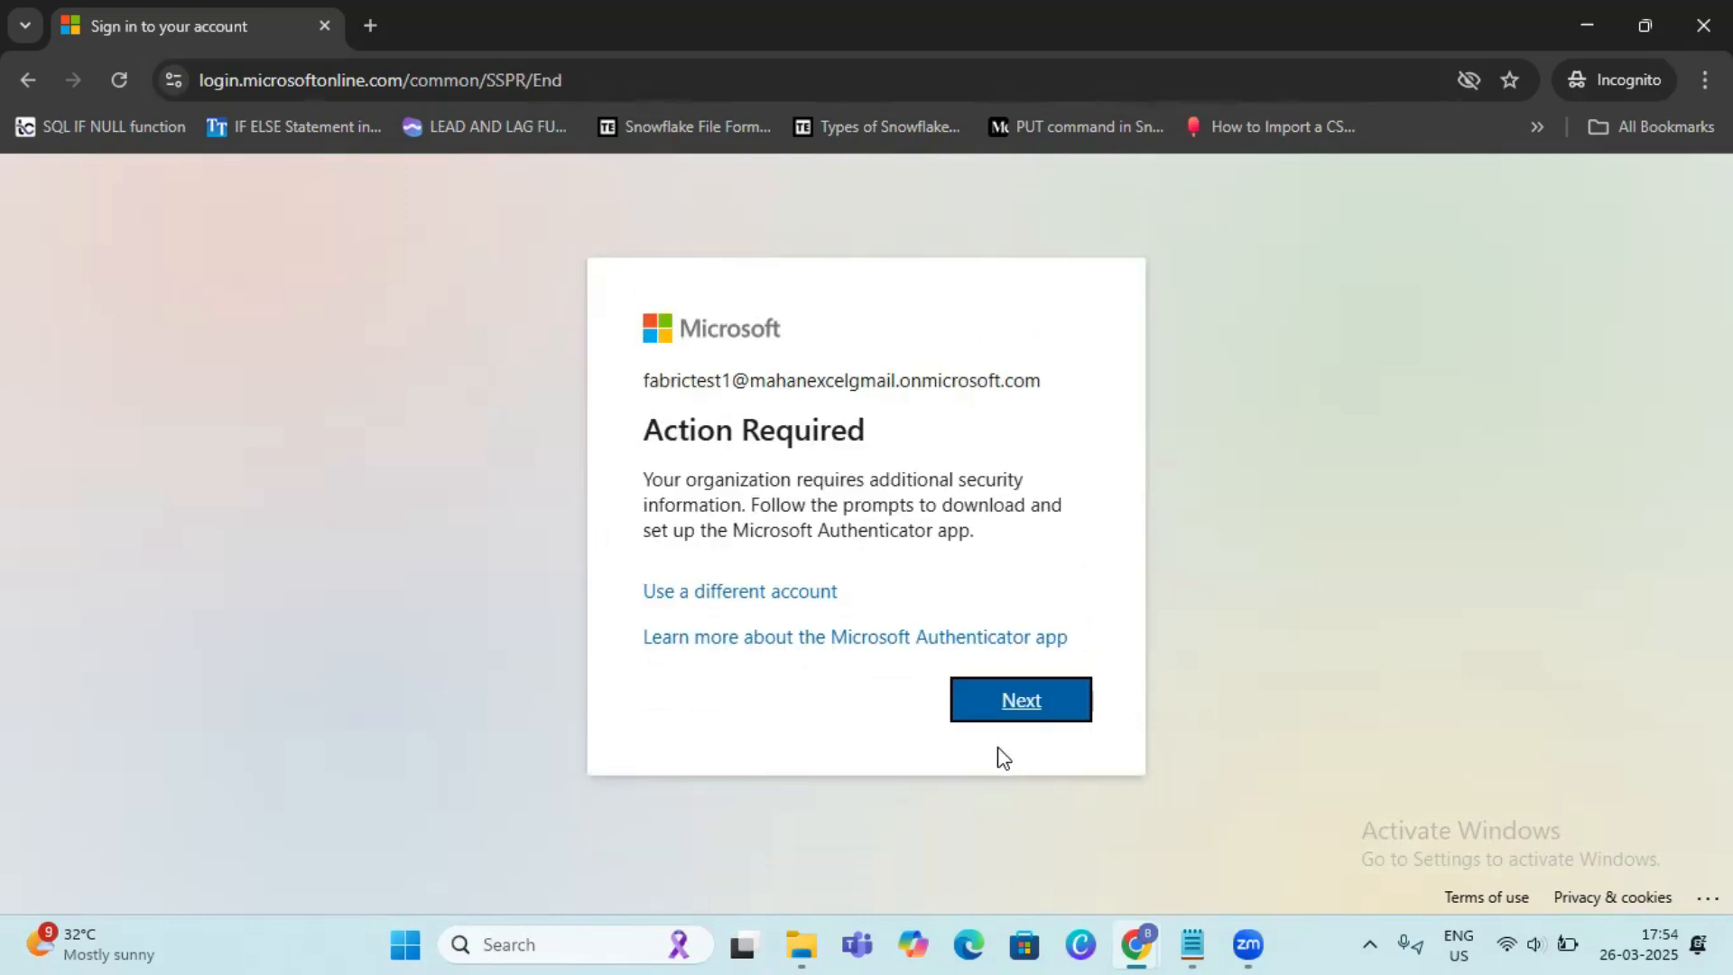
{"action": "left_click", "coordinate": [1010, 709]}
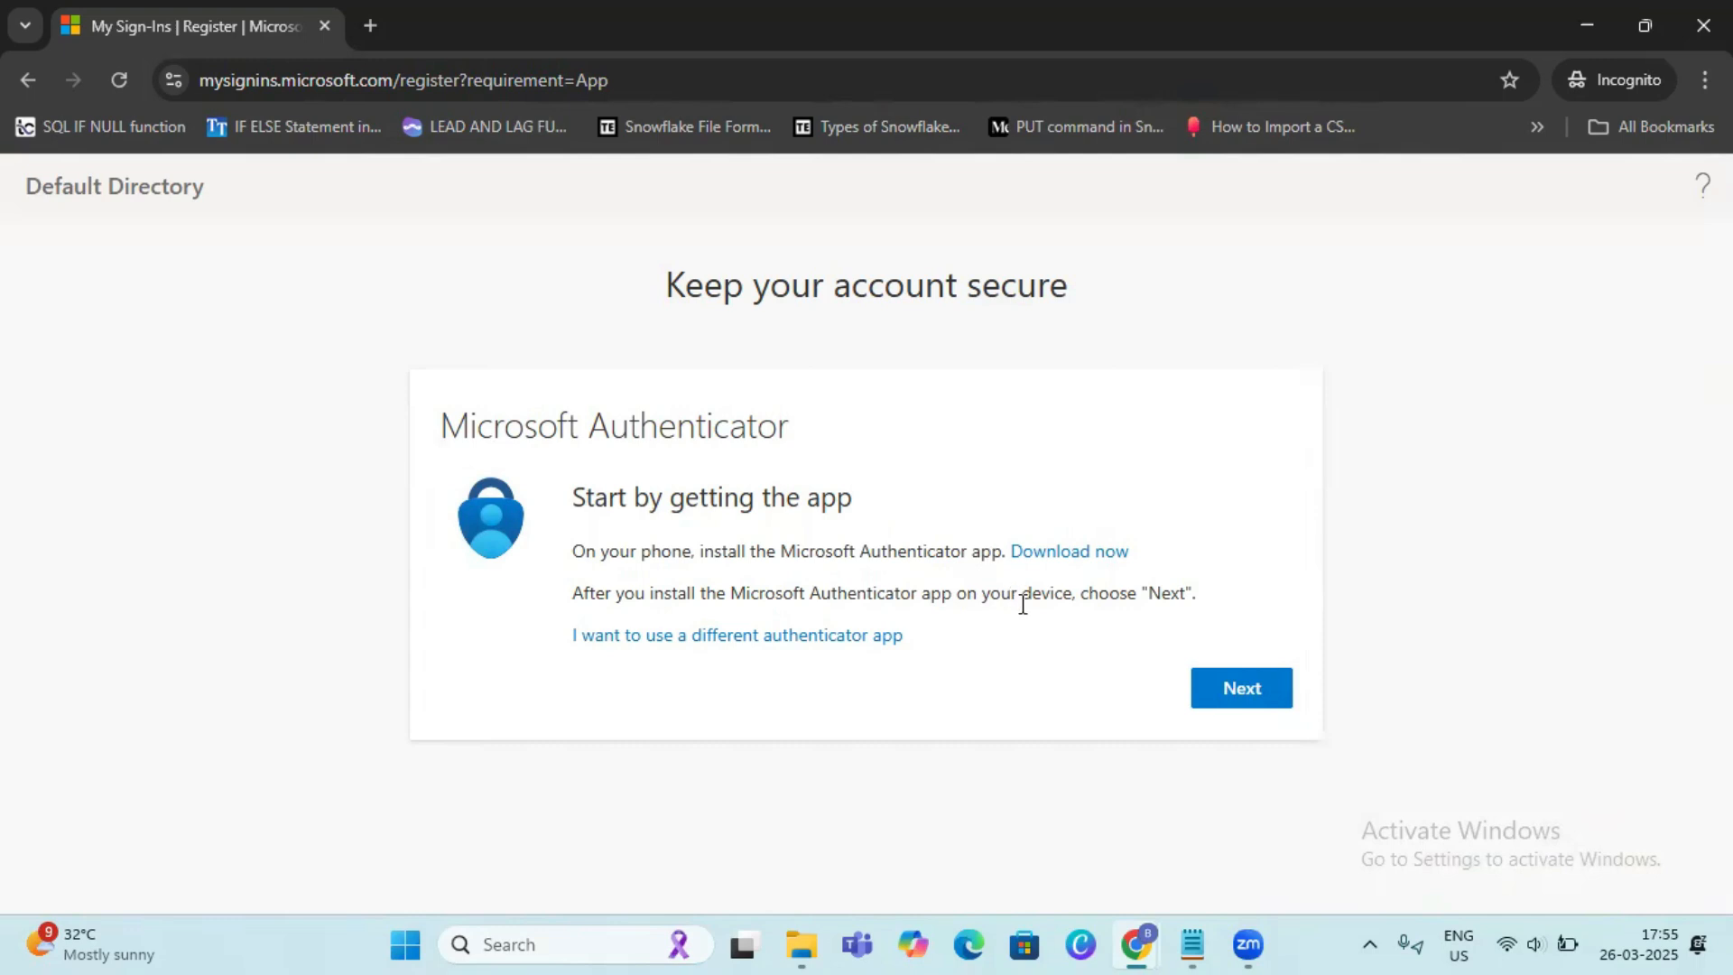
Choose a different authenticator app and advance to the QR code step.
{"action": "left_click", "coordinate": [1211, 691]}
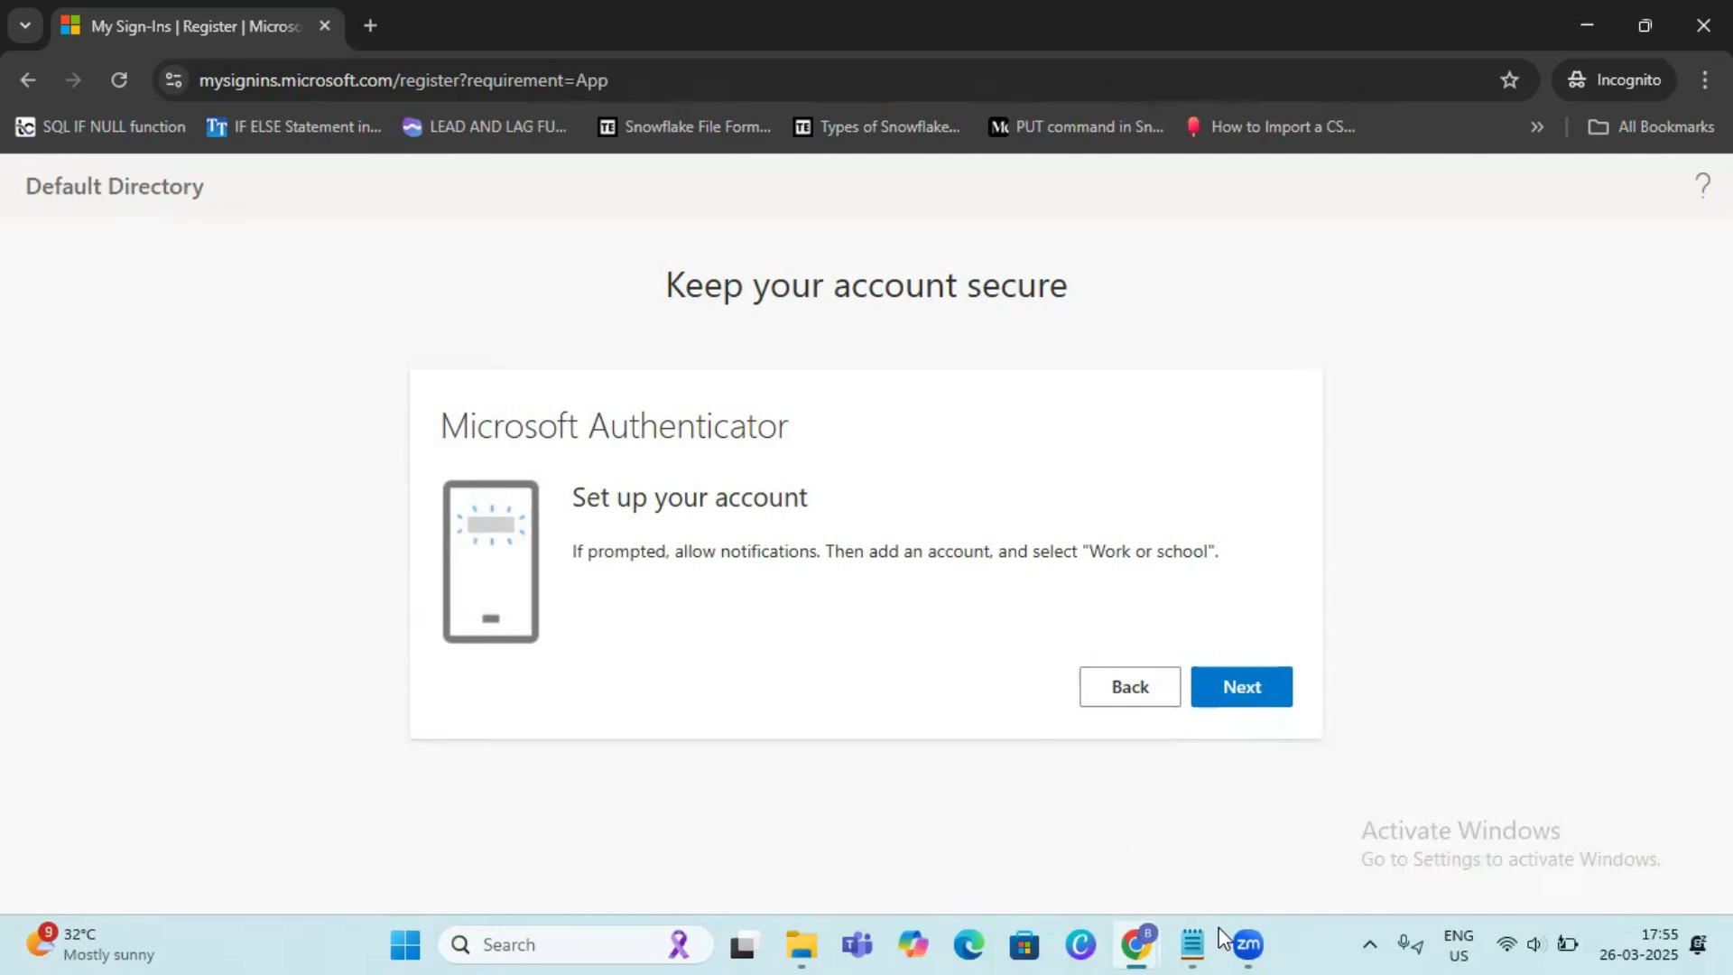
{"action": "mouse_move", "coordinate": [1221, 930]}
{"action": "key", "text": "alt+Tab"}
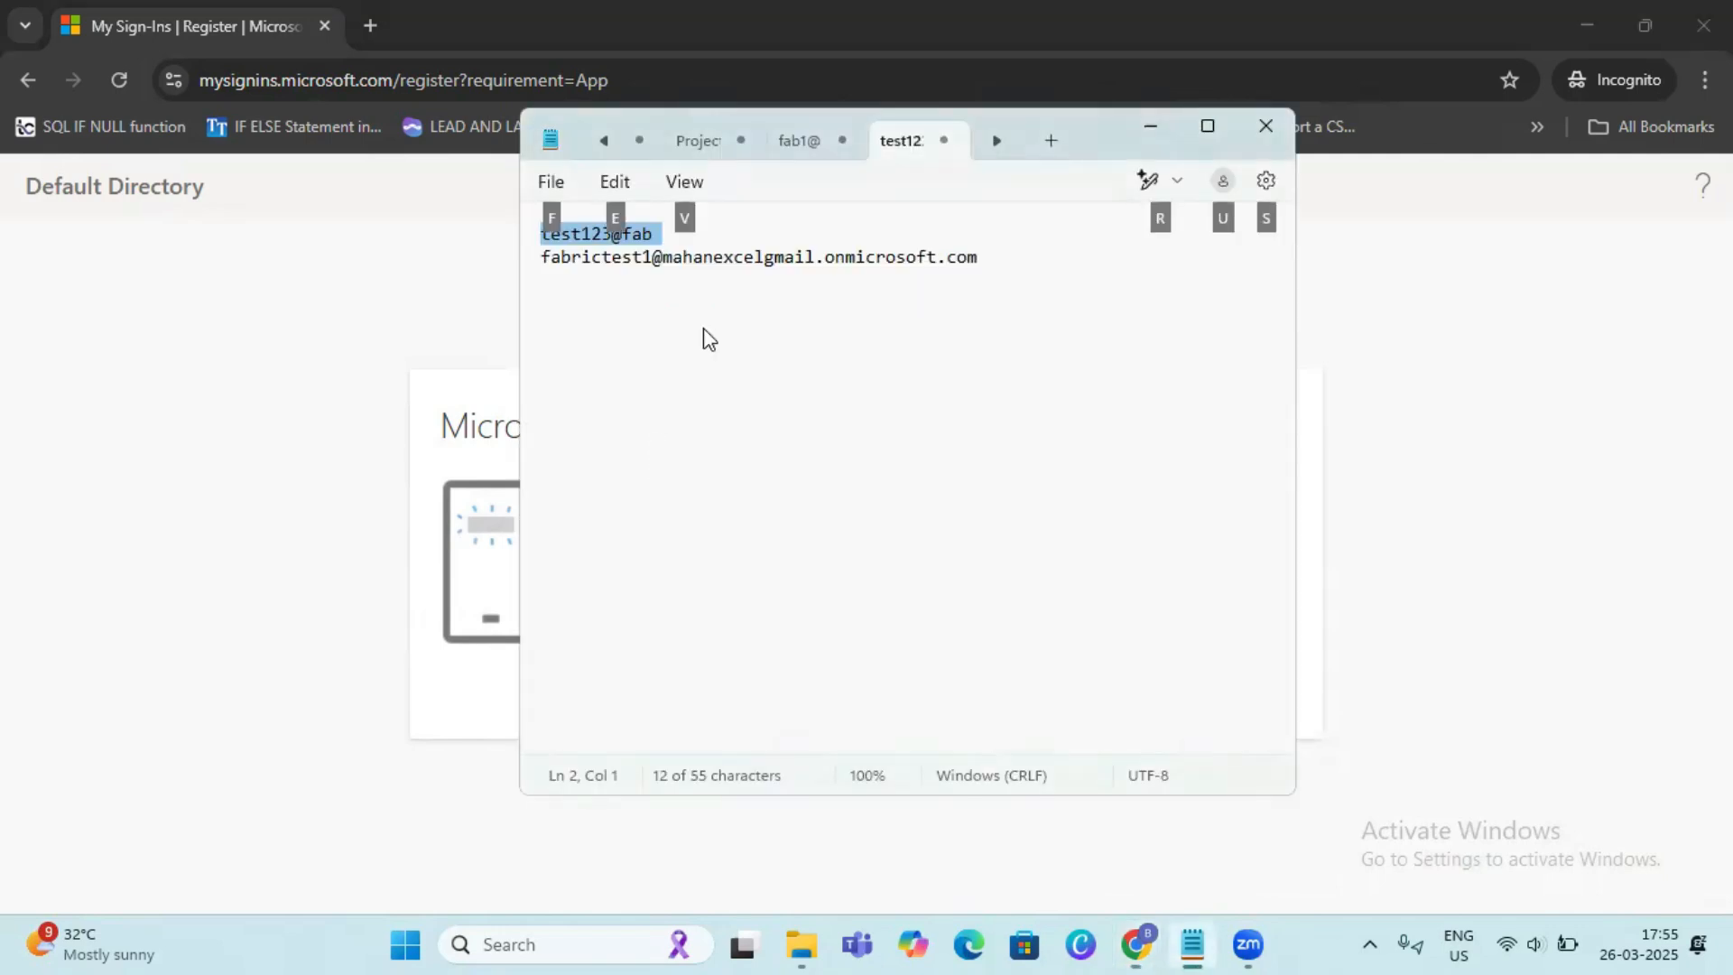
{"action": "left_click", "coordinate": [840, 256]}
{"action": "double_click", "coordinate": [840, 256]}
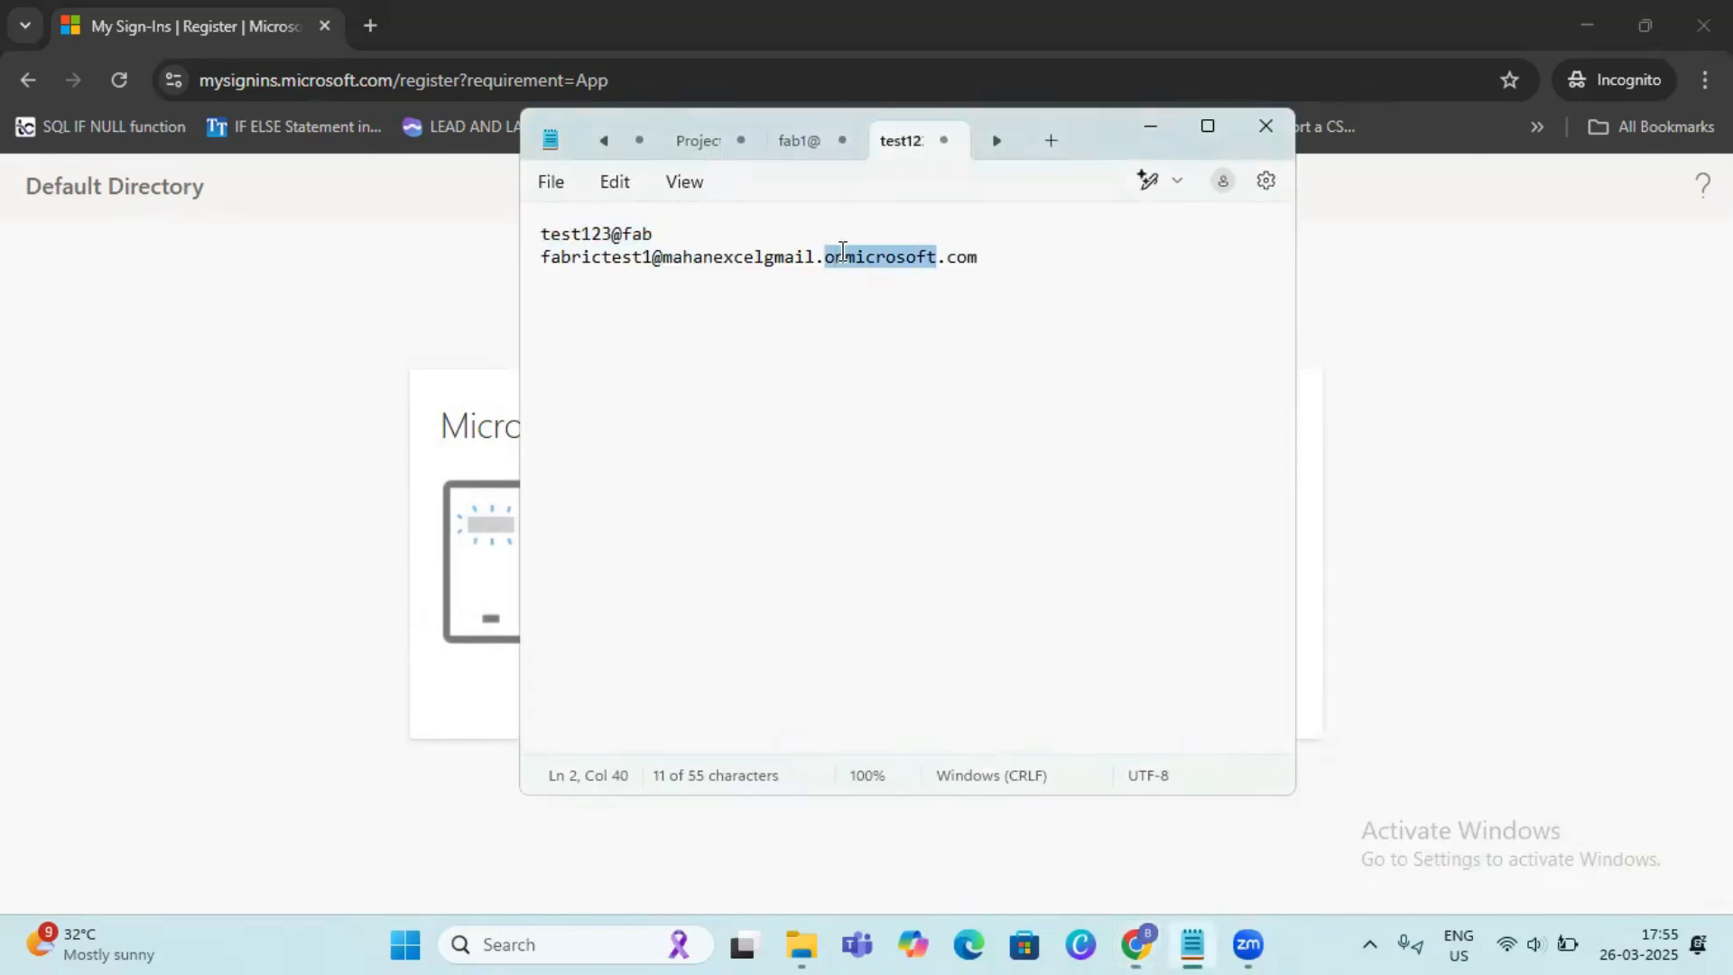
{"action": "left_click", "coordinate": [1156, 128]}
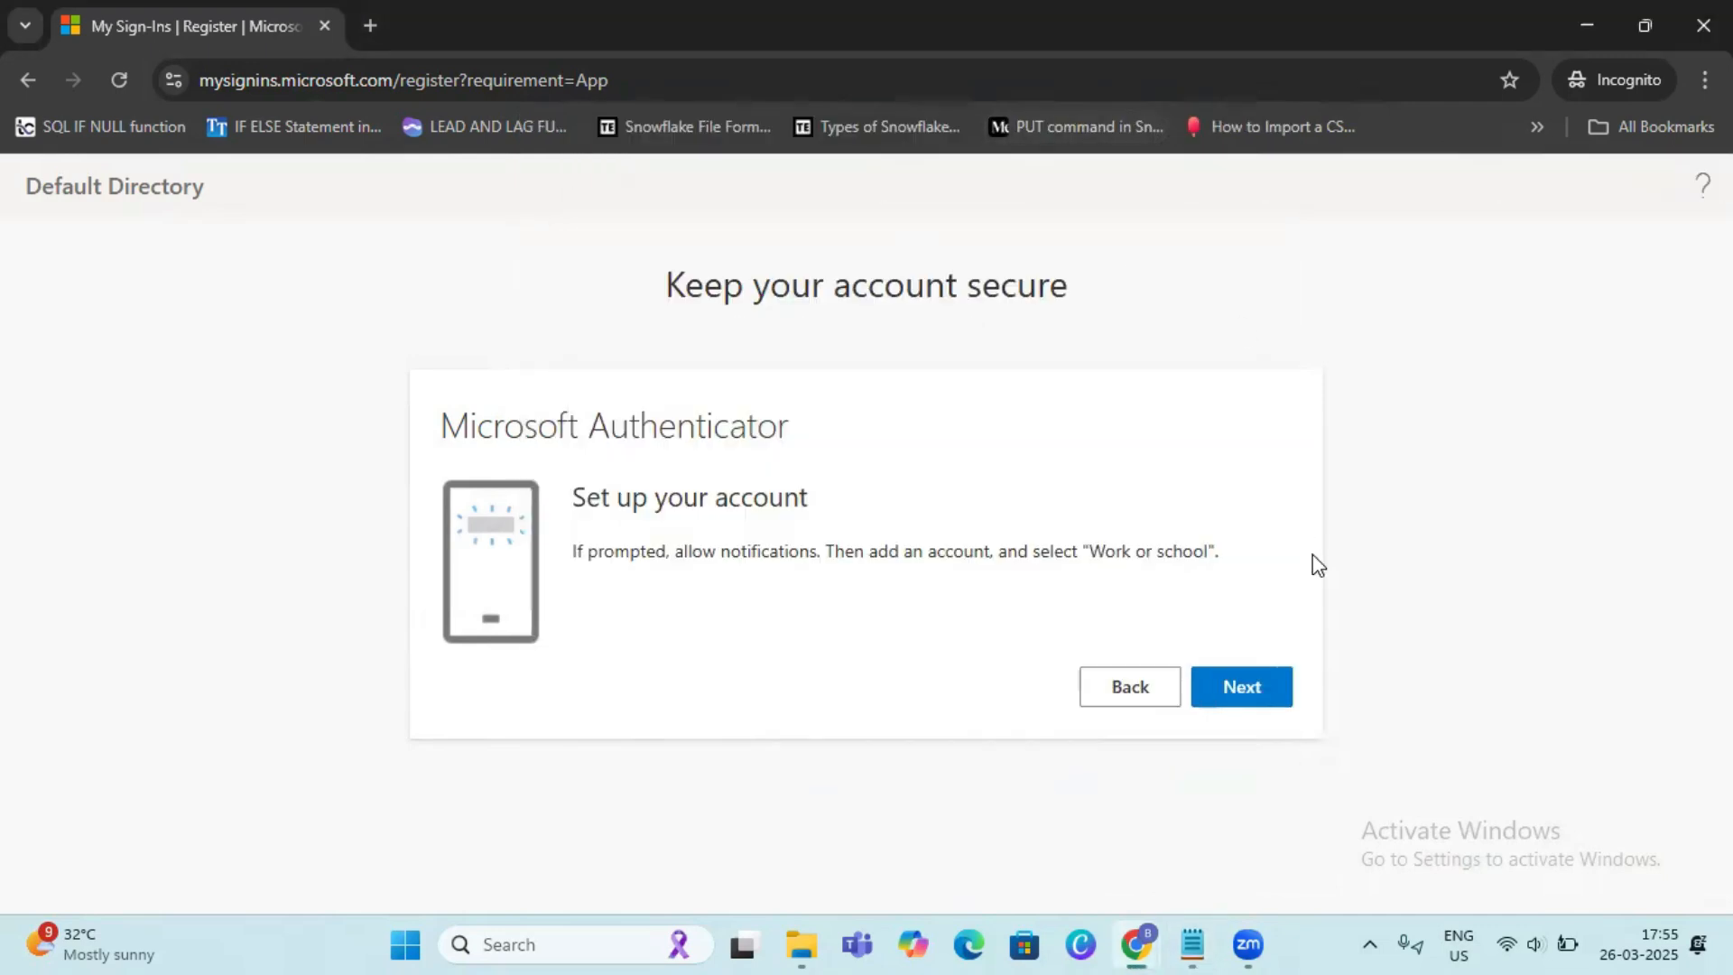
{"action": "left_click", "coordinate": [1146, 693]}
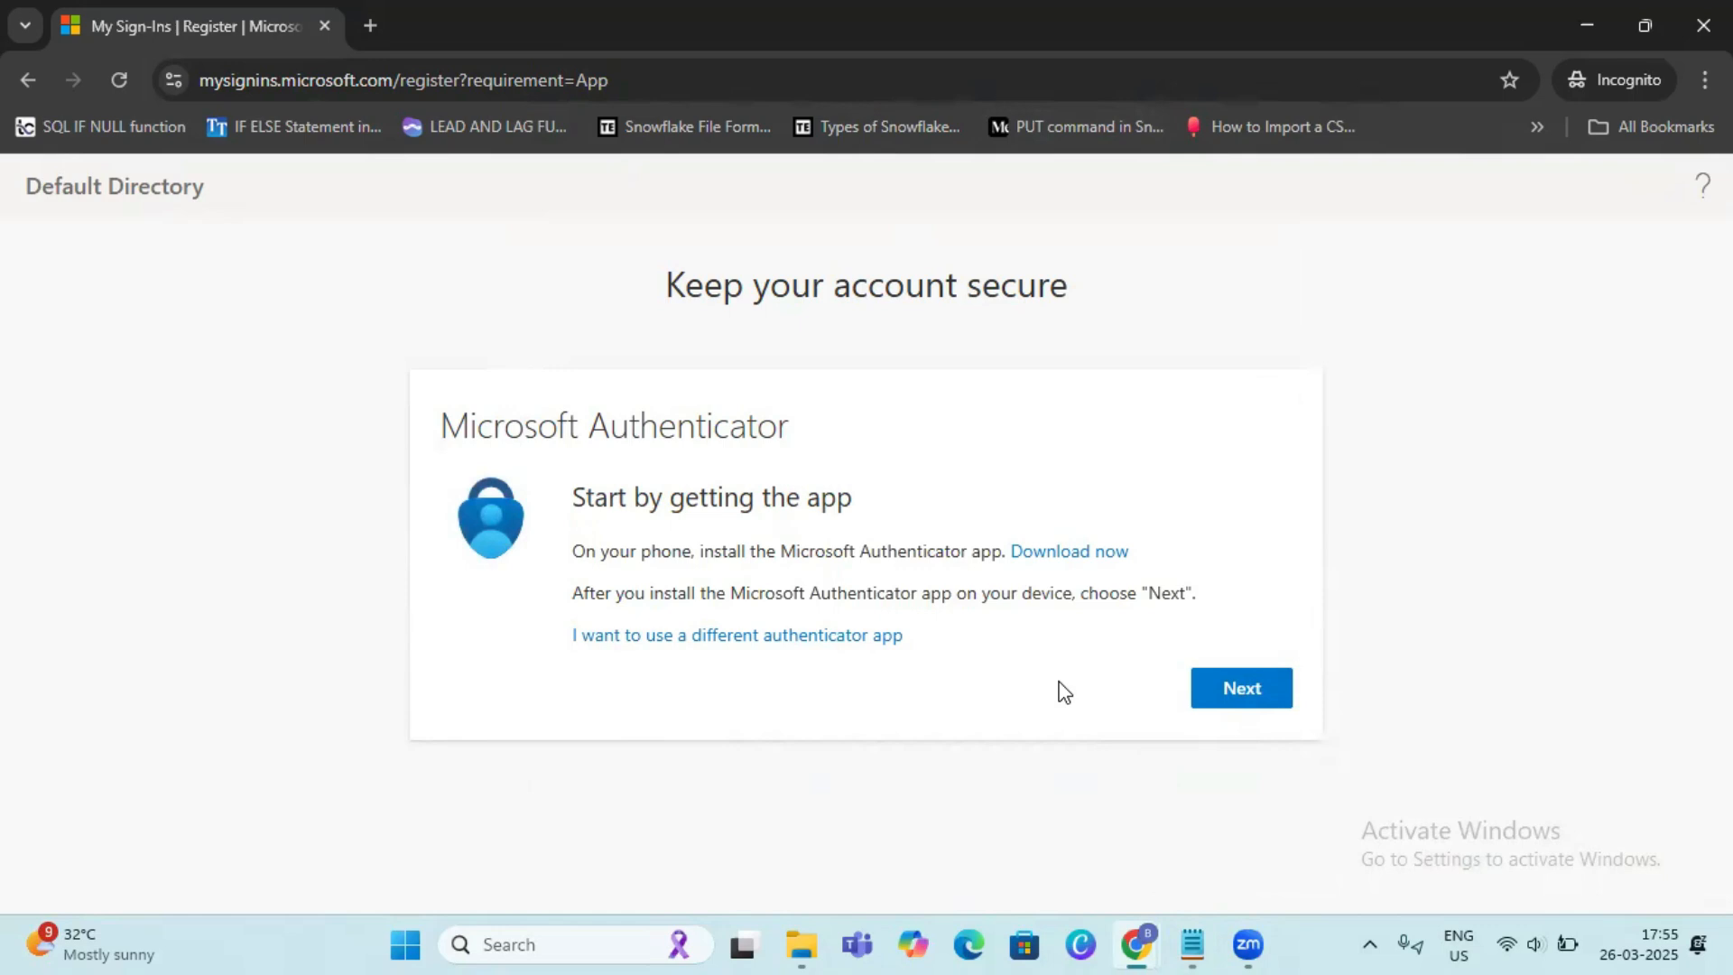
{"action": "left_click", "coordinate": [852, 641]}
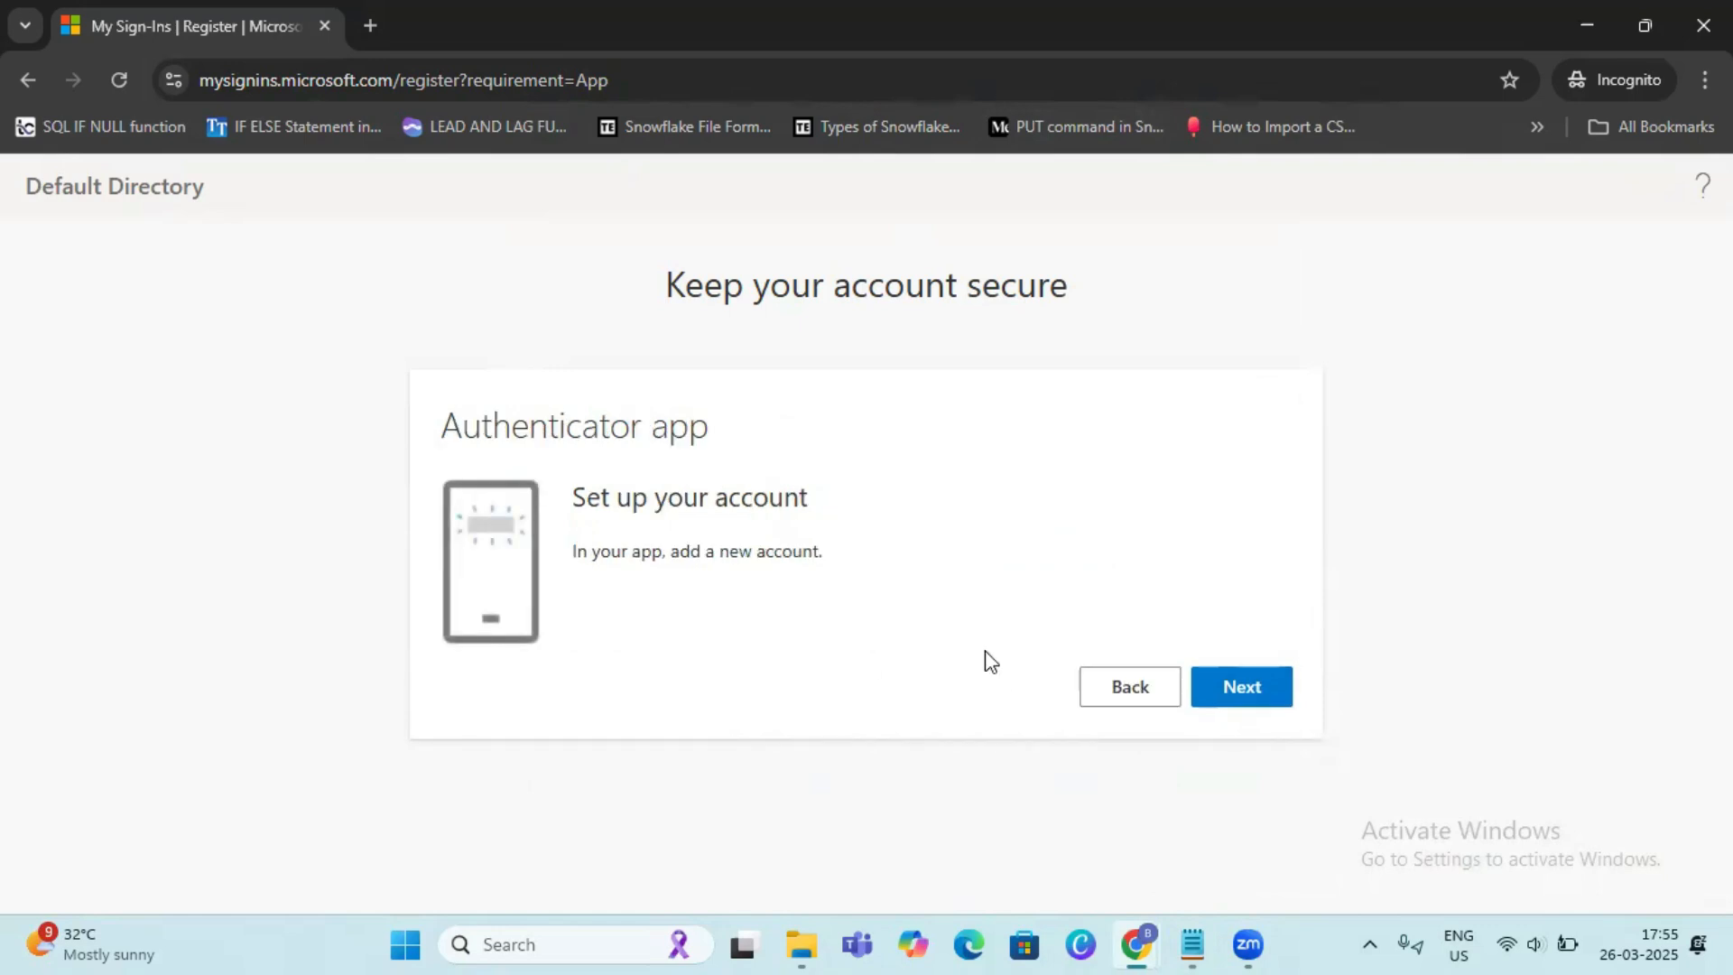
{"action": "left_click", "coordinate": [1235, 687]}
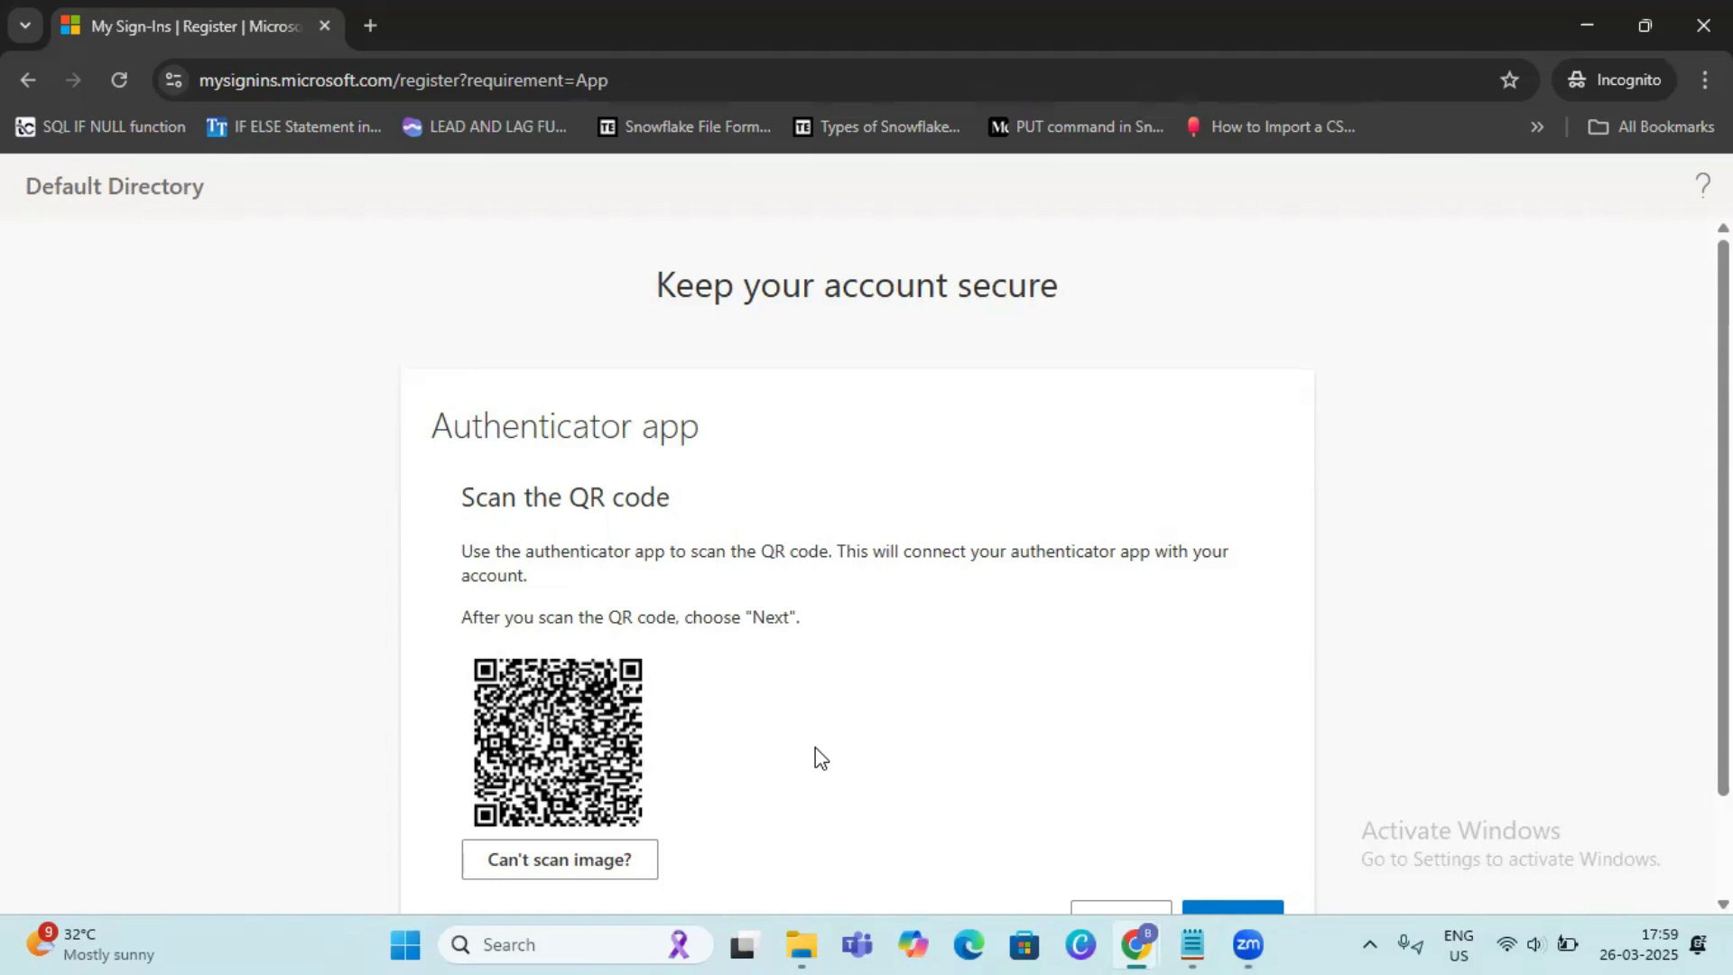
Enter the six-digit authenticator verification code and finish the security setup.
{"action": "left_click", "coordinate": [1257, 903]}
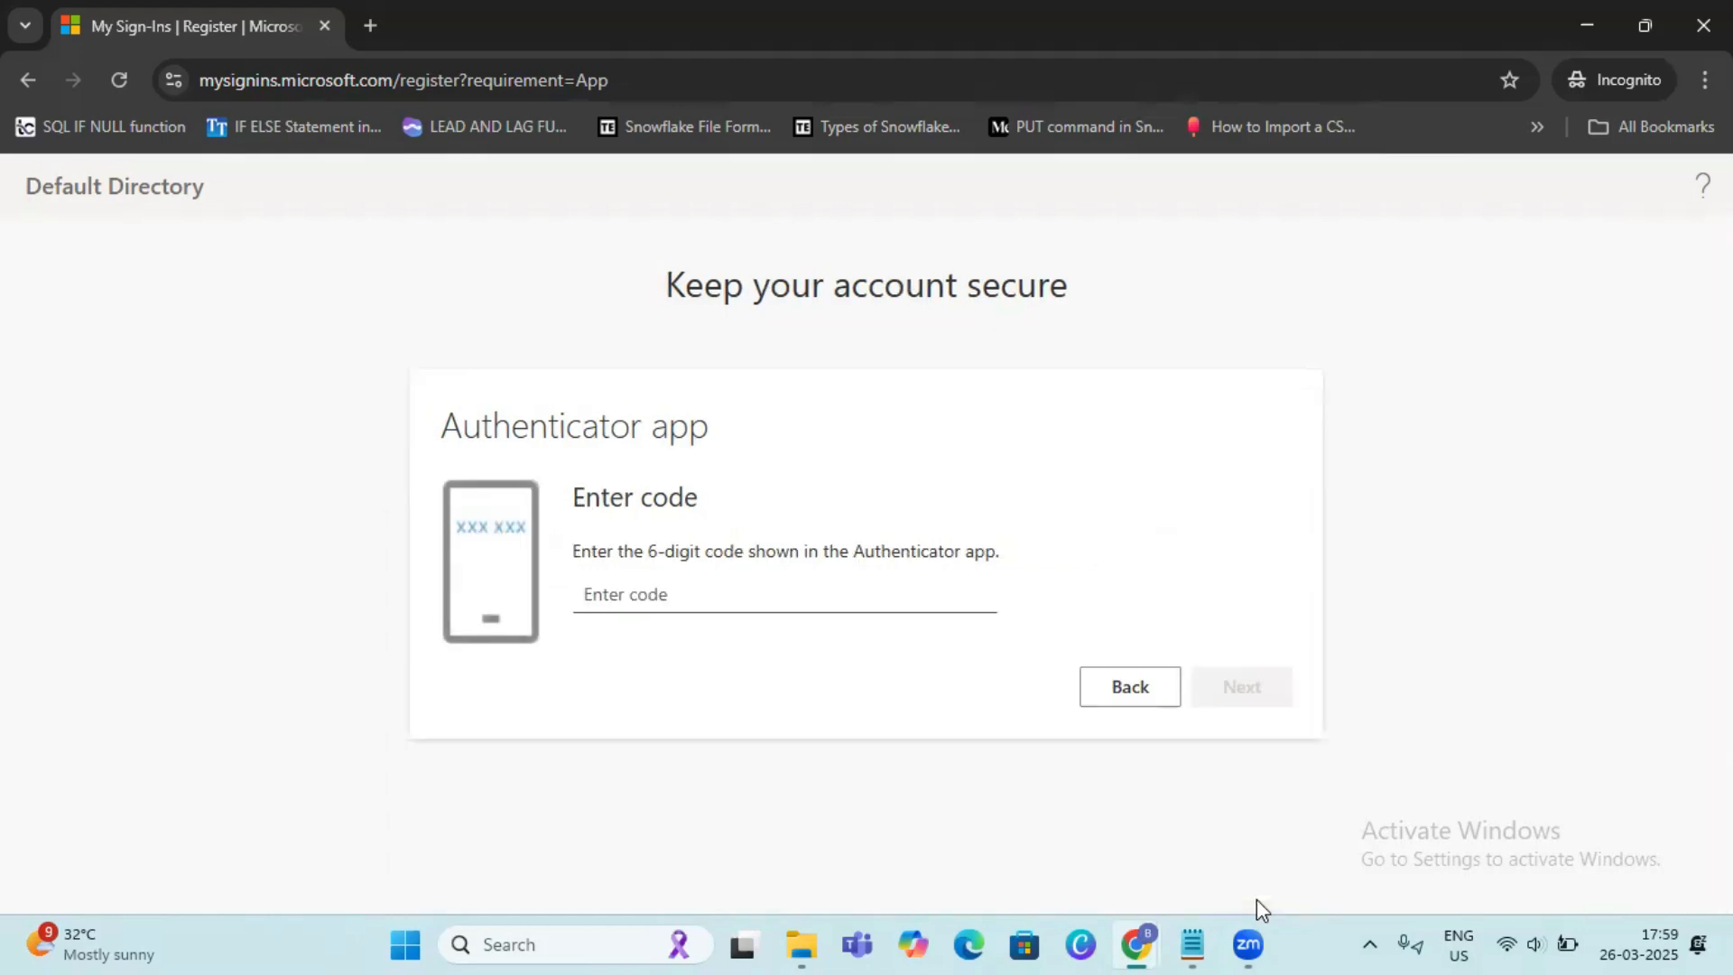
{"action": "left_click", "coordinate": [667, 584]}
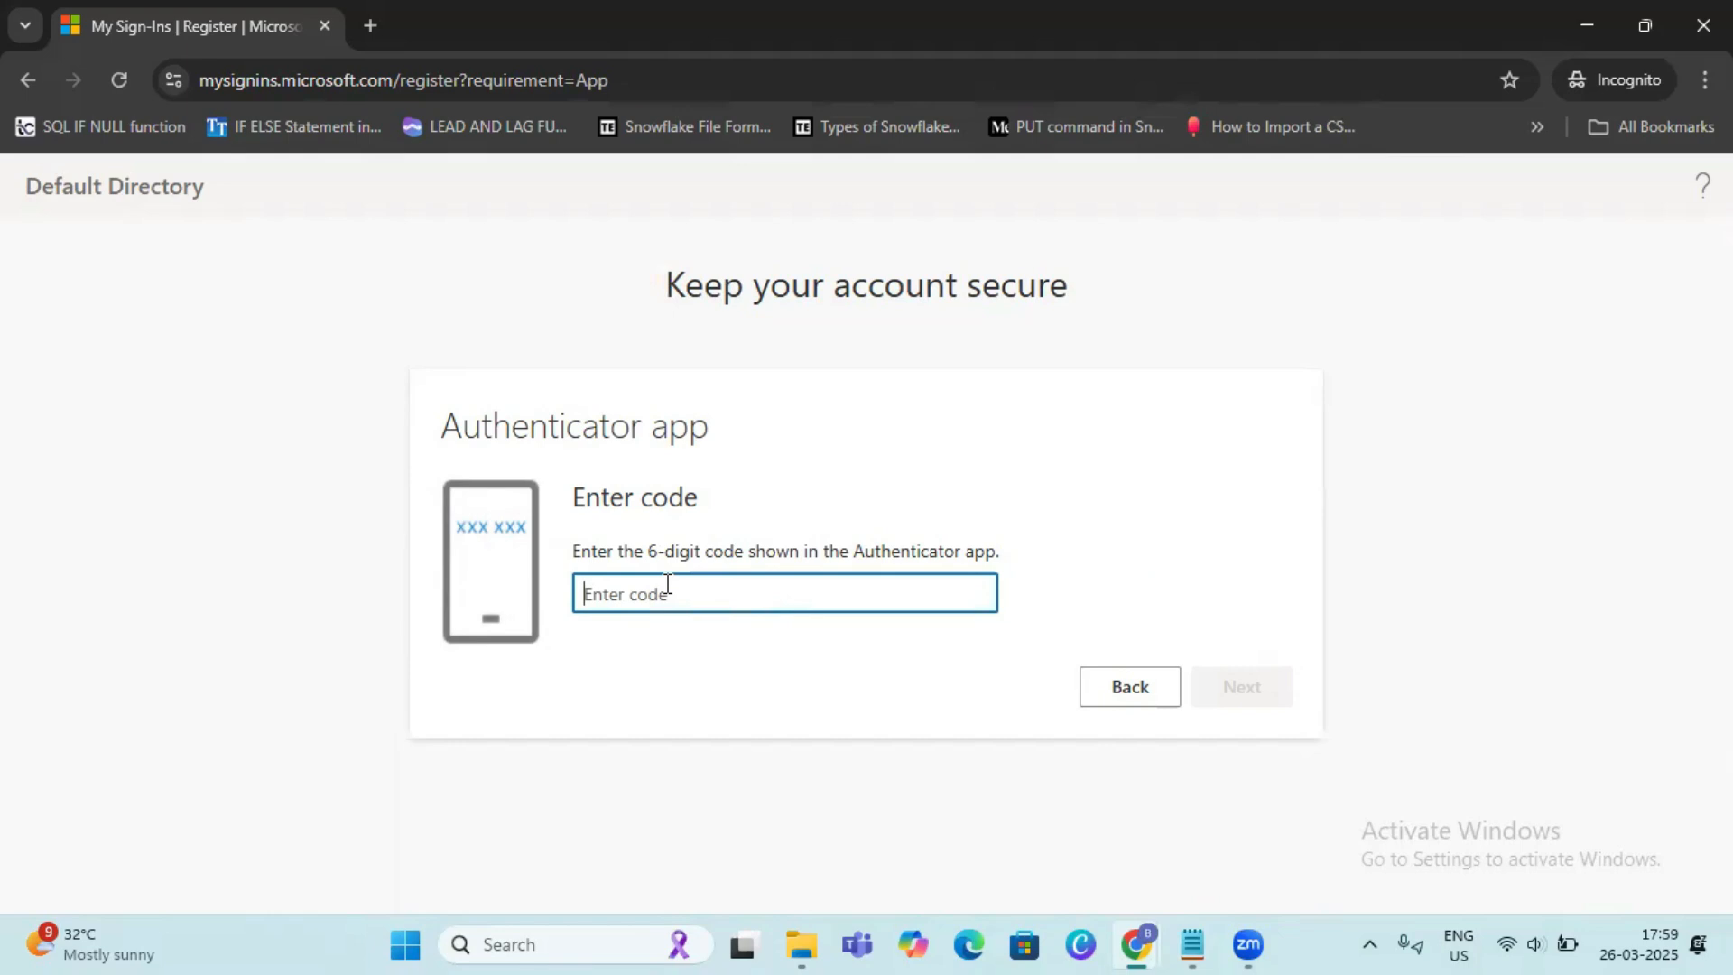
{"action": "left_click", "coordinate": [1214, 689]}
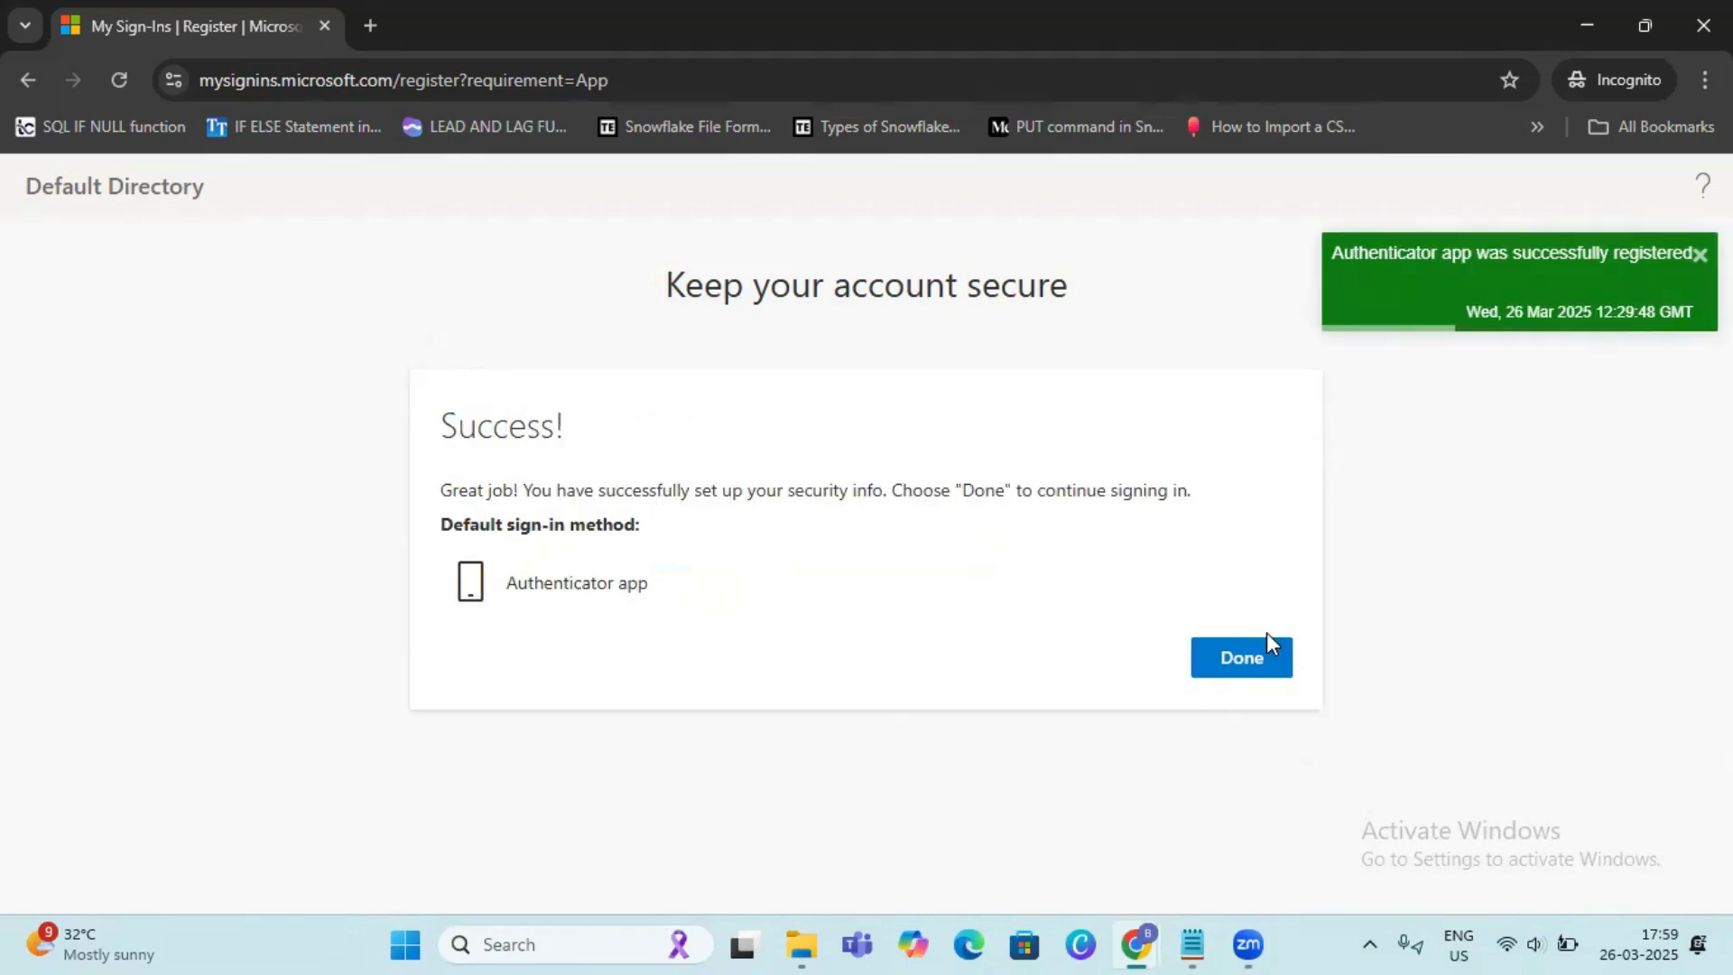
{"action": "left_click", "coordinate": [1250, 664]}
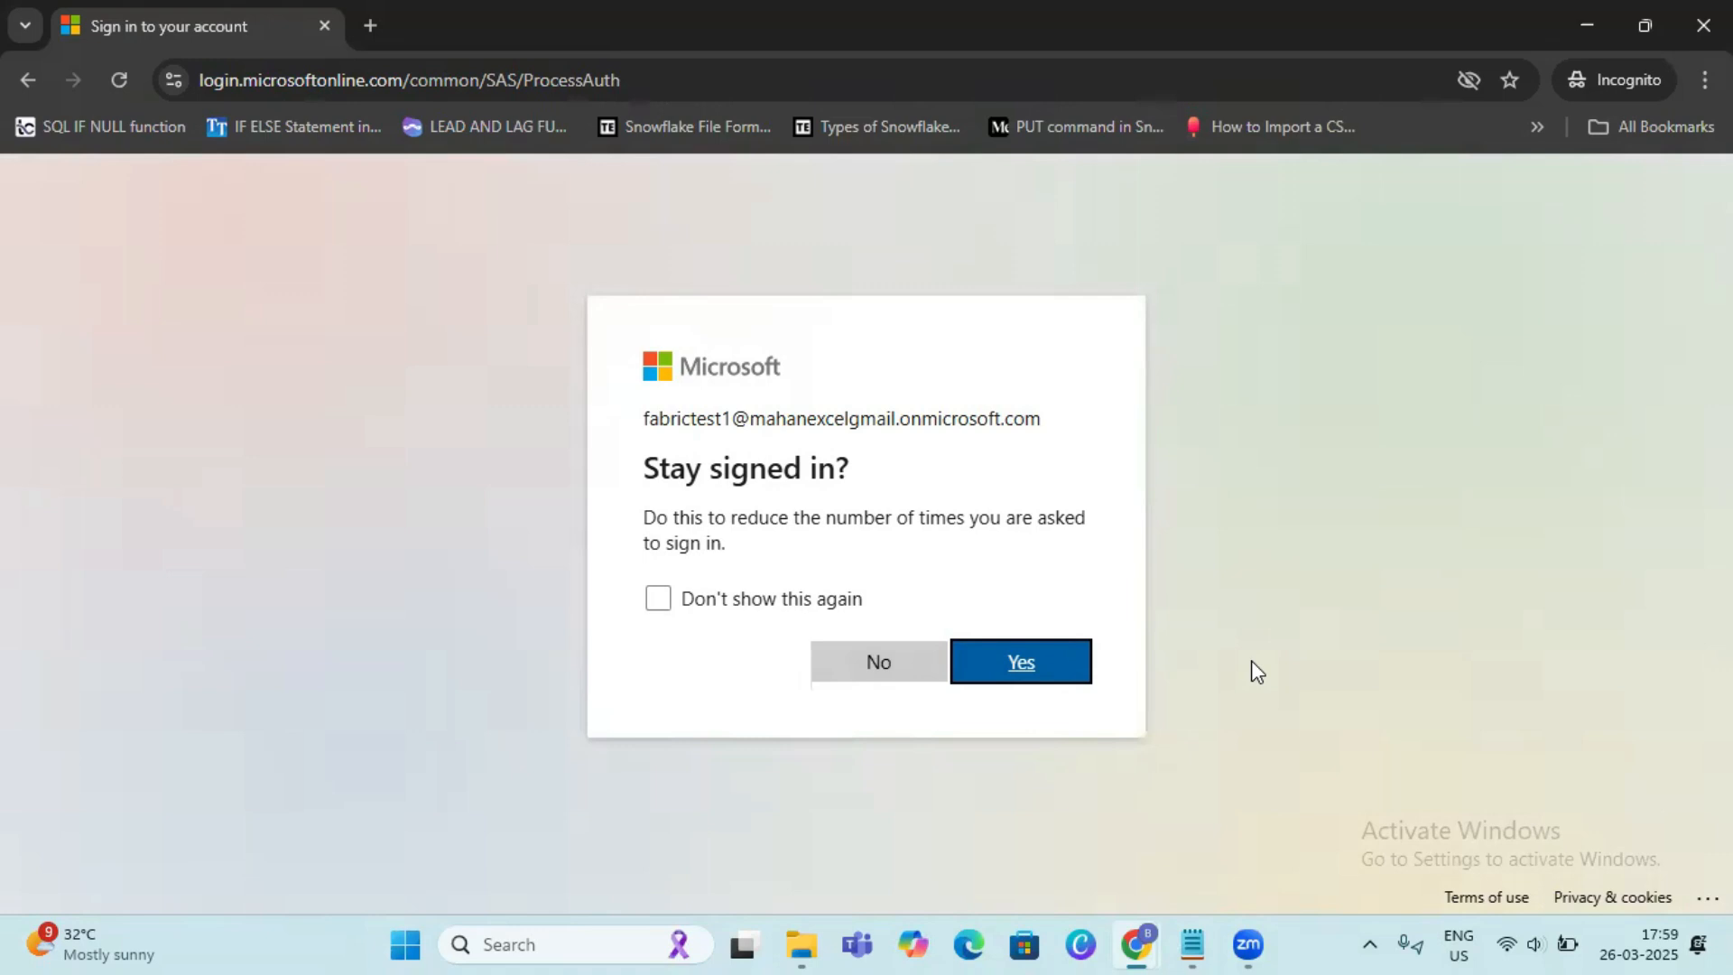
Decline staying signed in and pass the robot check by picking the square with two identical objects.
{"action": "left_click", "coordinate": [859, 659]}
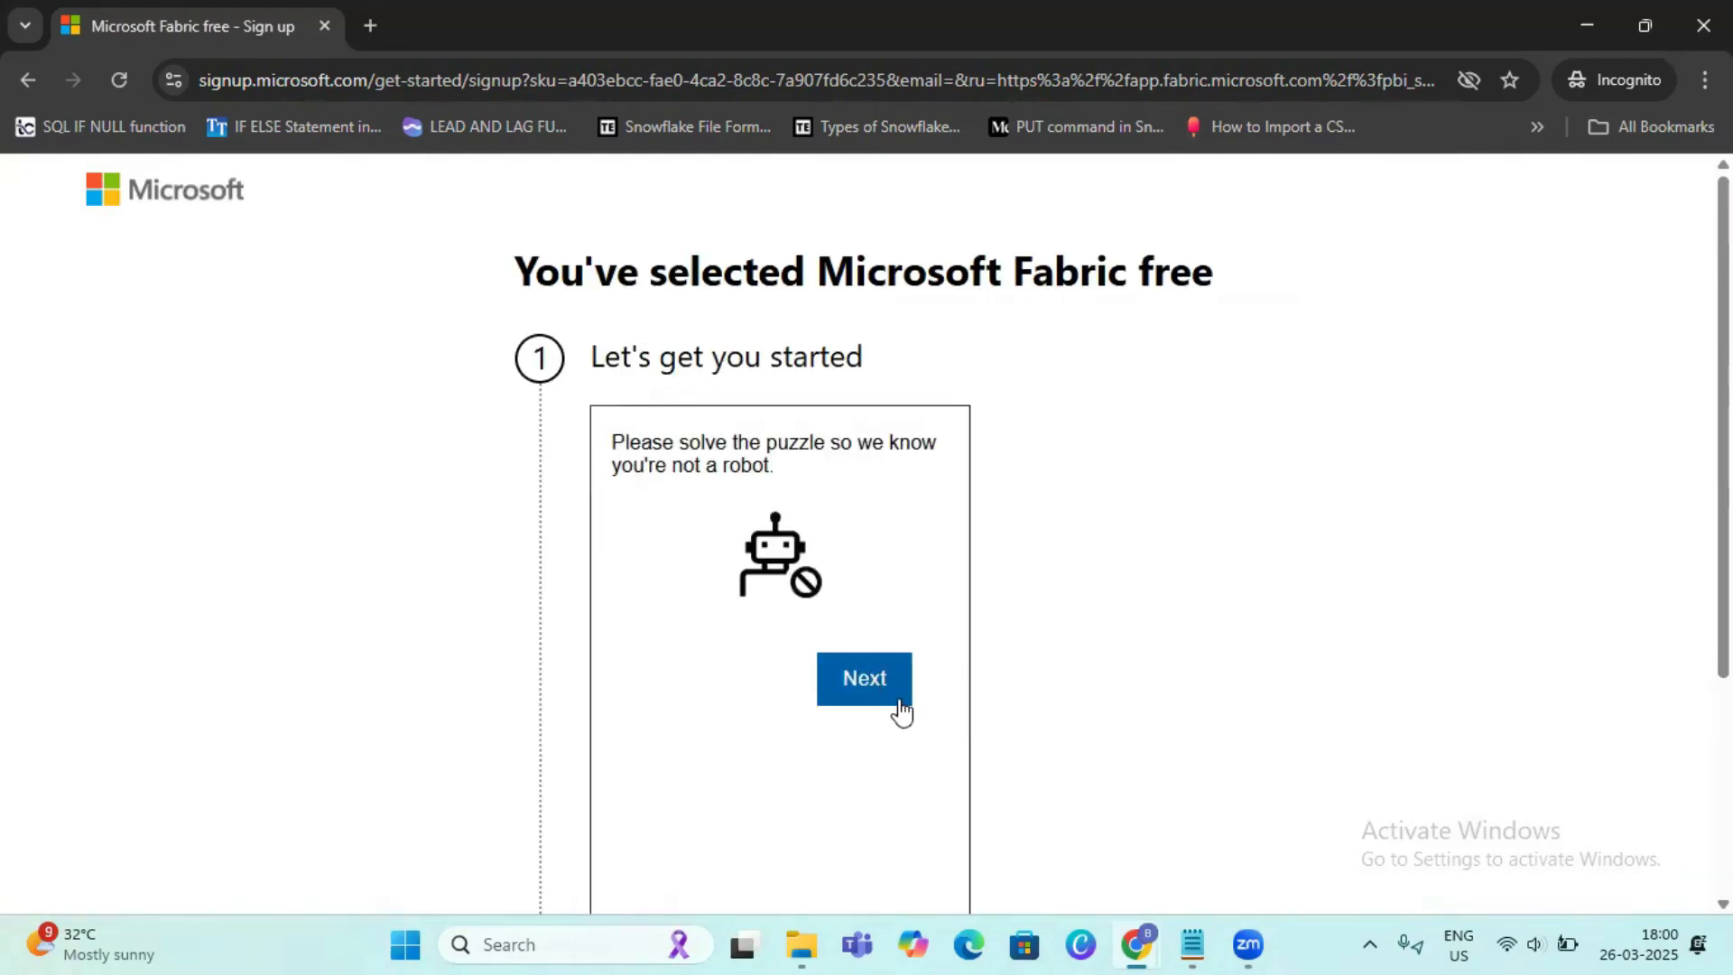
{"action": "left_click", "coordinate": [901, 708]}
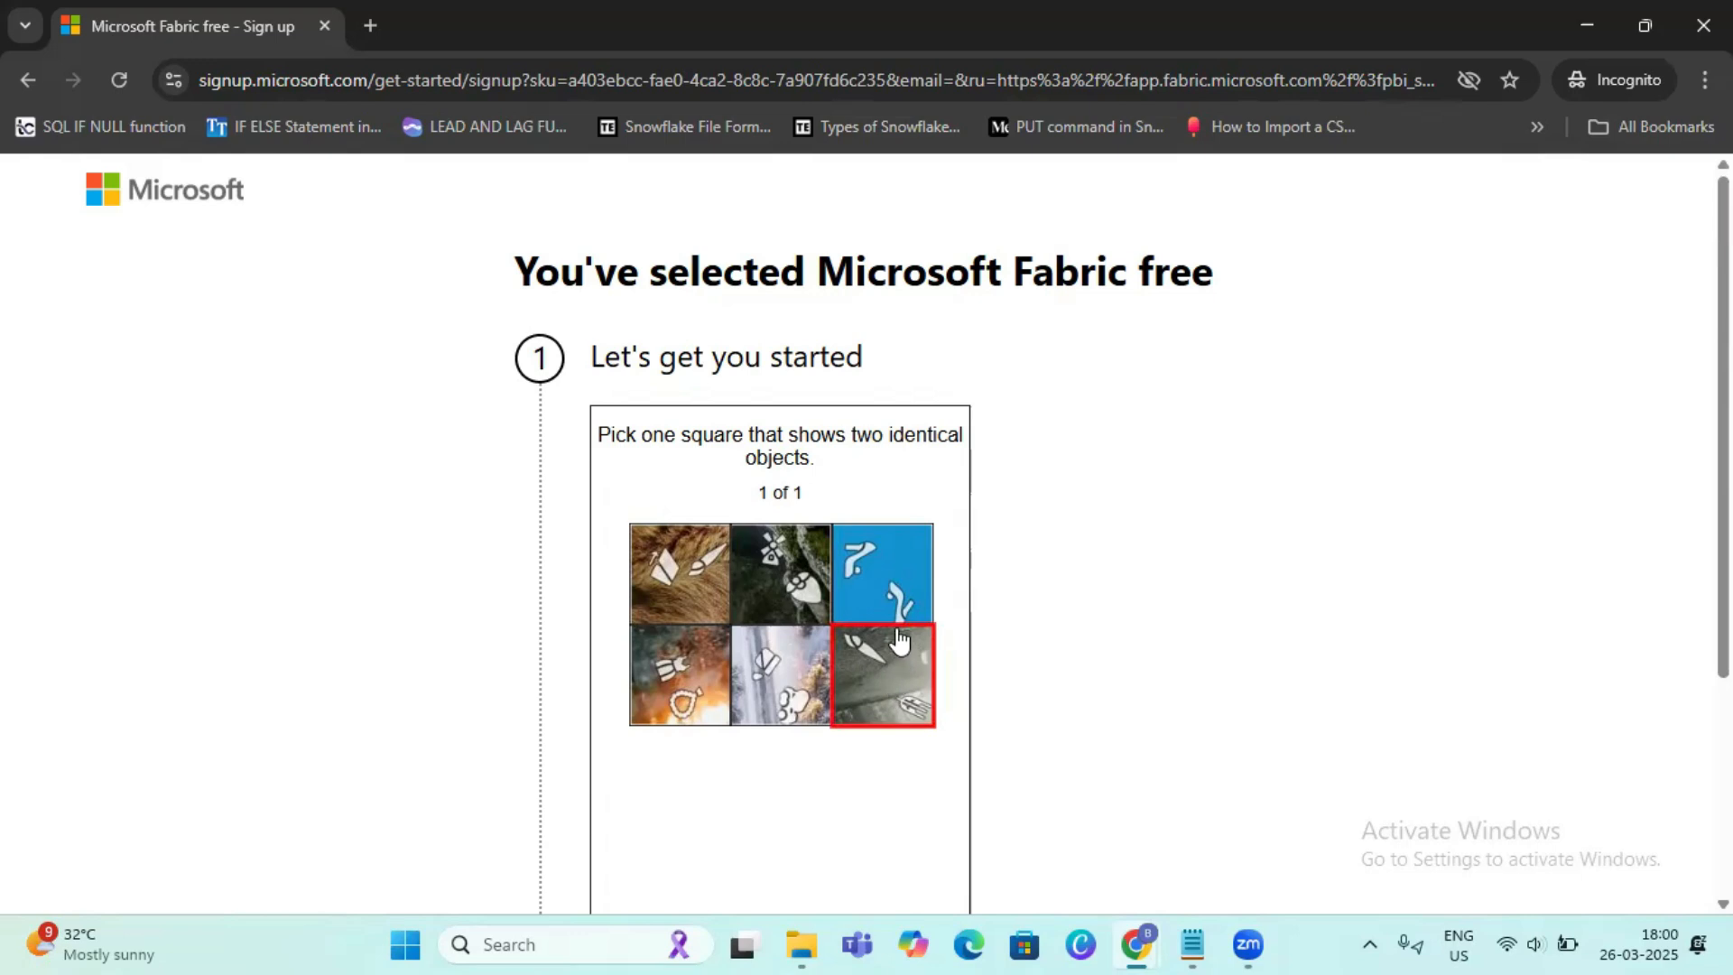
{"action": "left_click", "coordinate": [897, 570]}
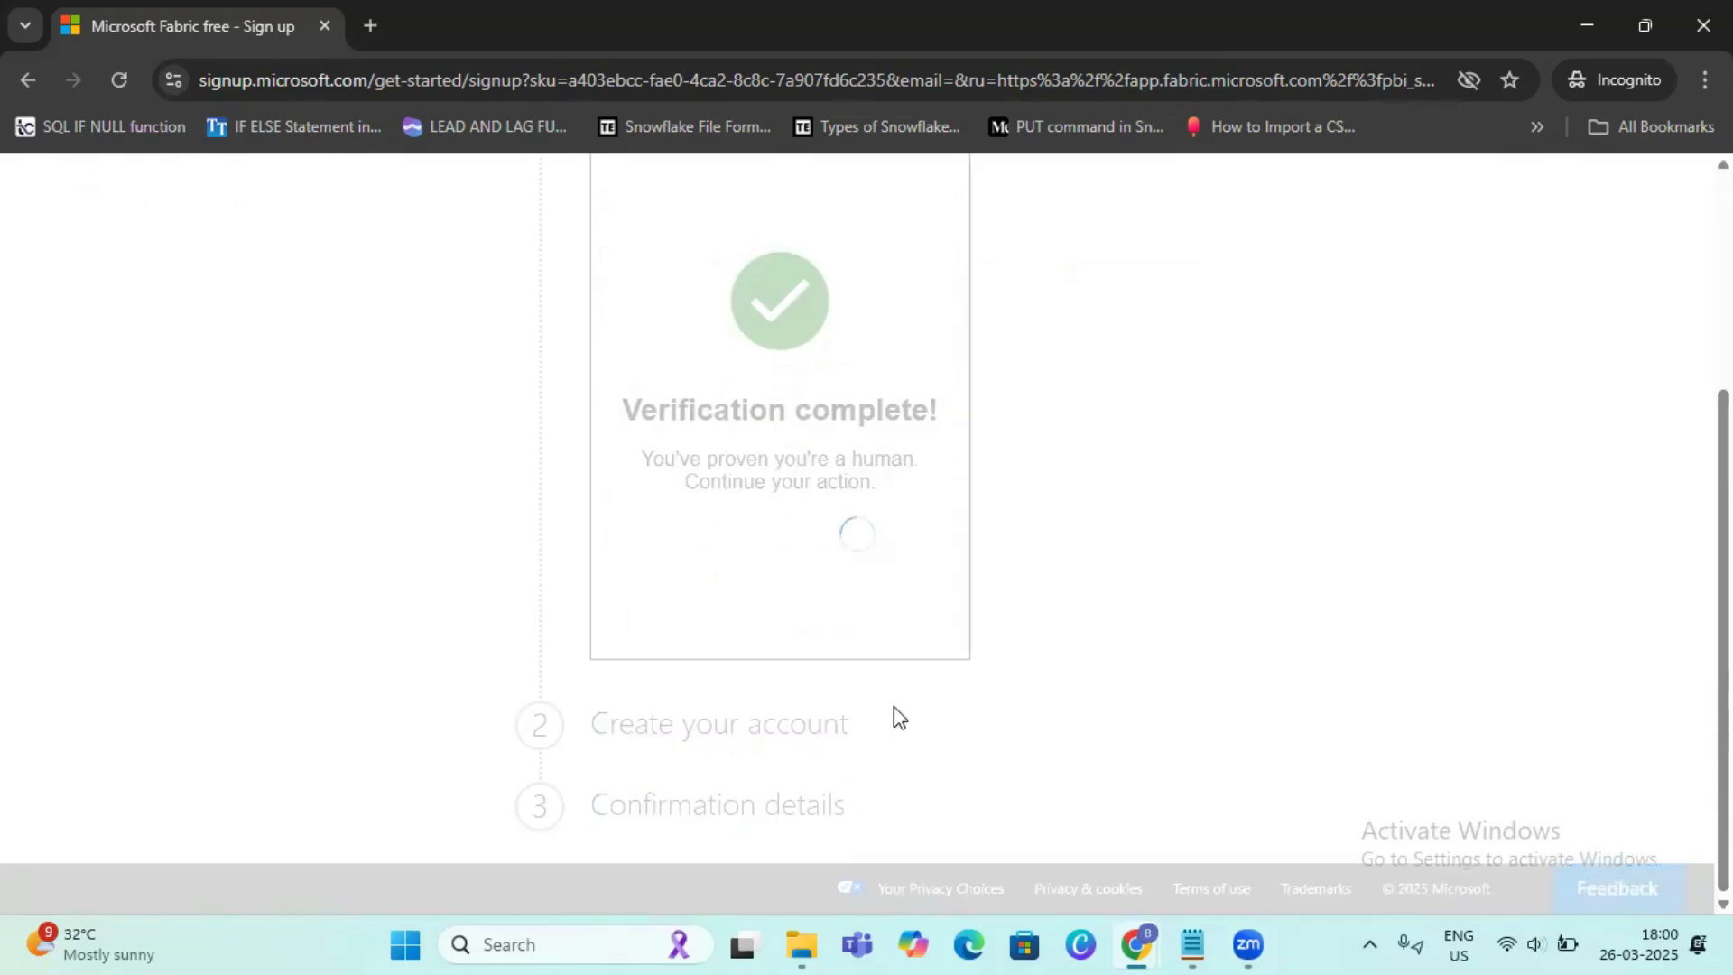
{"action": "left_click", "coordinate": [639, 506]}
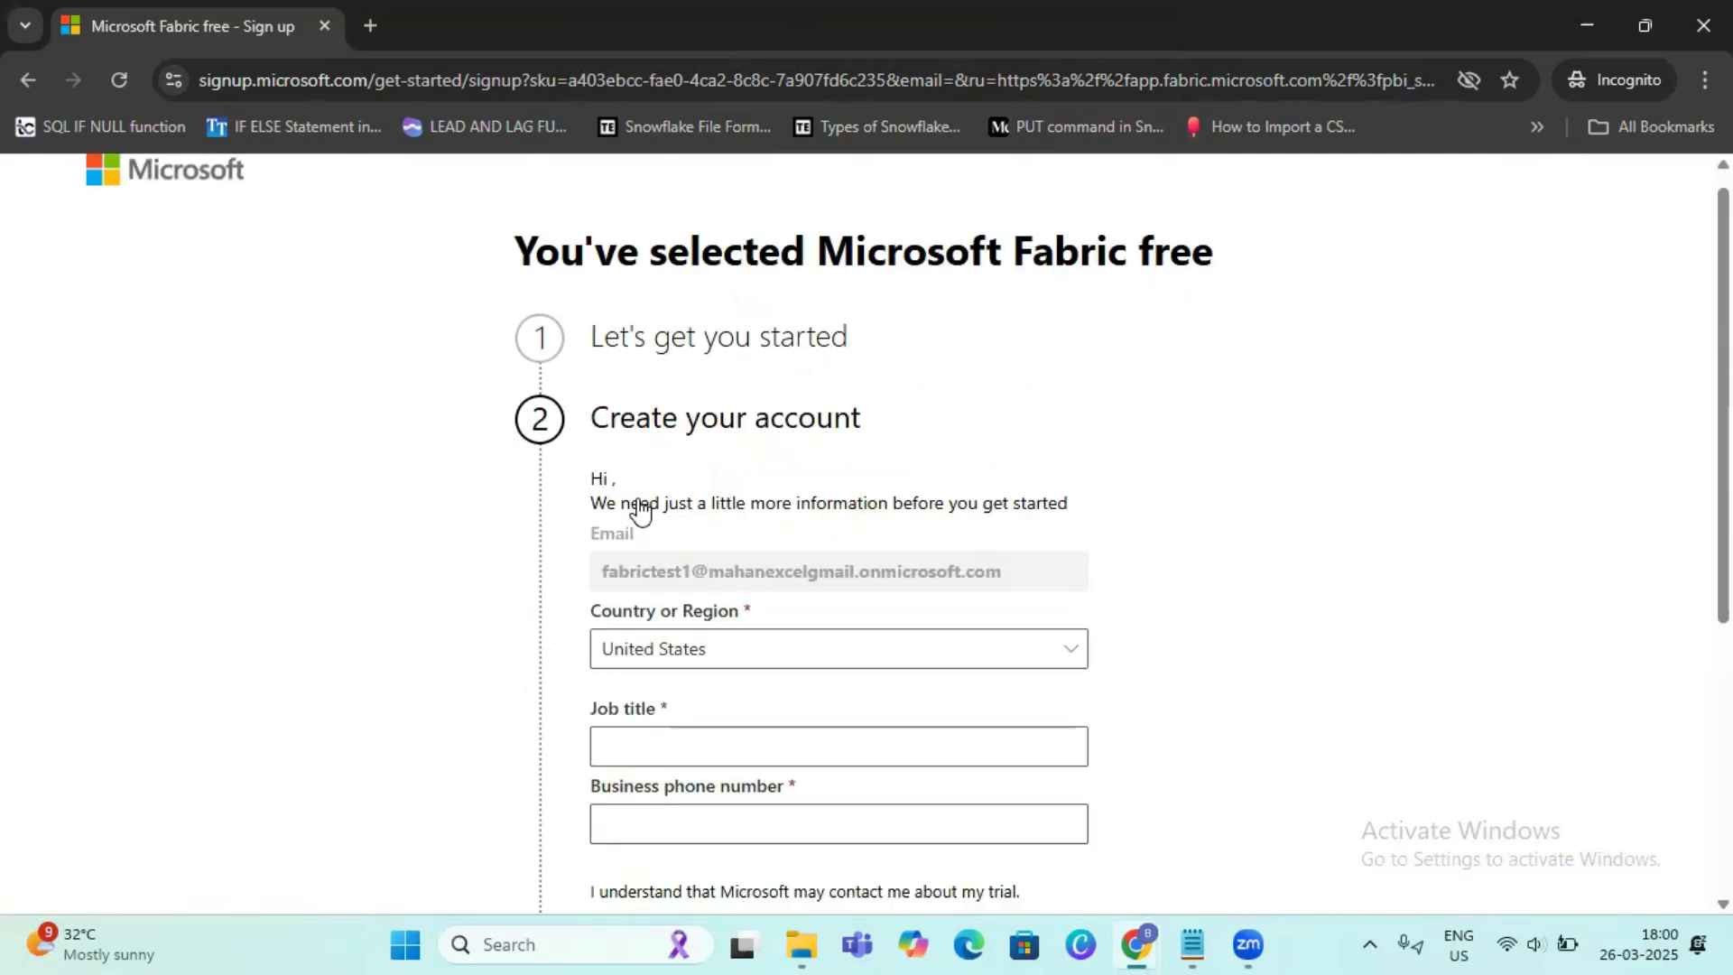
Choose India as the country or region.
{"action": "left_click", "coordinate": [678, 663]}
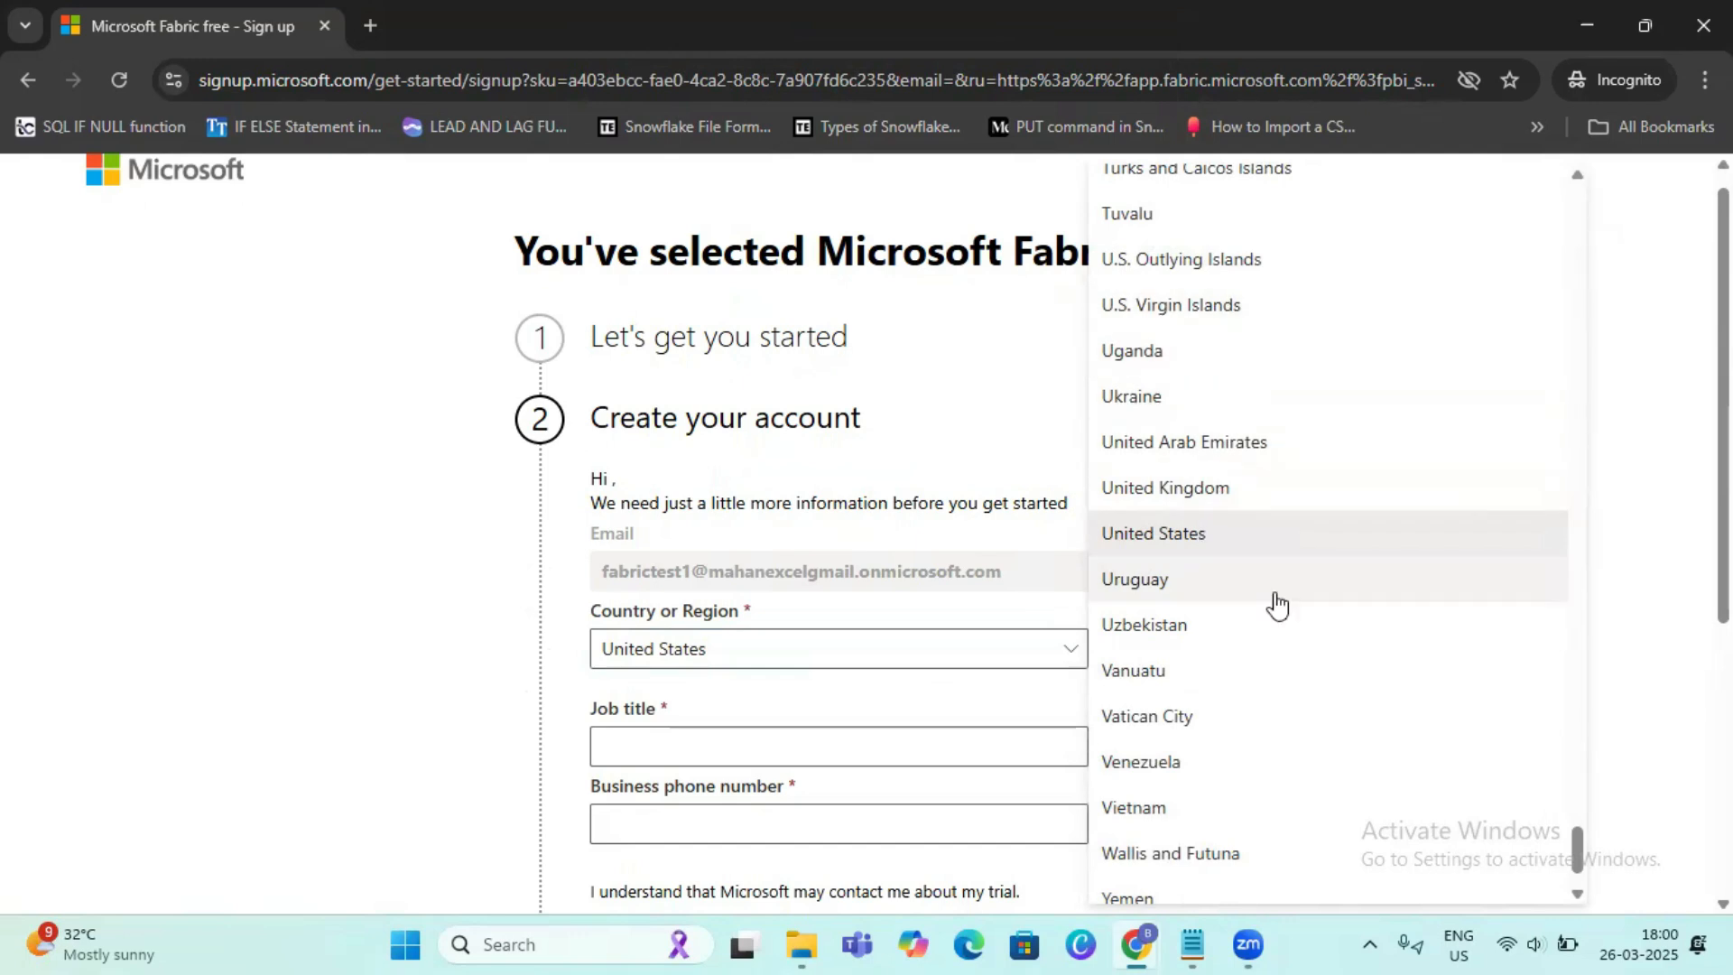
{"action": "scroll", "coordinate": [1275, 596], "scroll_direction": "down", "scroll_amount": 3}
{"action": "left_click", "coordinate": [1052, 641]}
{"action": "scroll", "coordinate": [1248, 489], "scroll_direction": "up", "scroll_amount": 20}
{"action": "scroll", "coordinate": [1246, 495], "scroll_direction": "up", "scroll_amount": 20}
{"action": "left_click", "coordinate": [1137, 282]}
Enter DE as the job title and fill in the business phone number.
{"action": "left_click", "coordinate": [794, 740]}
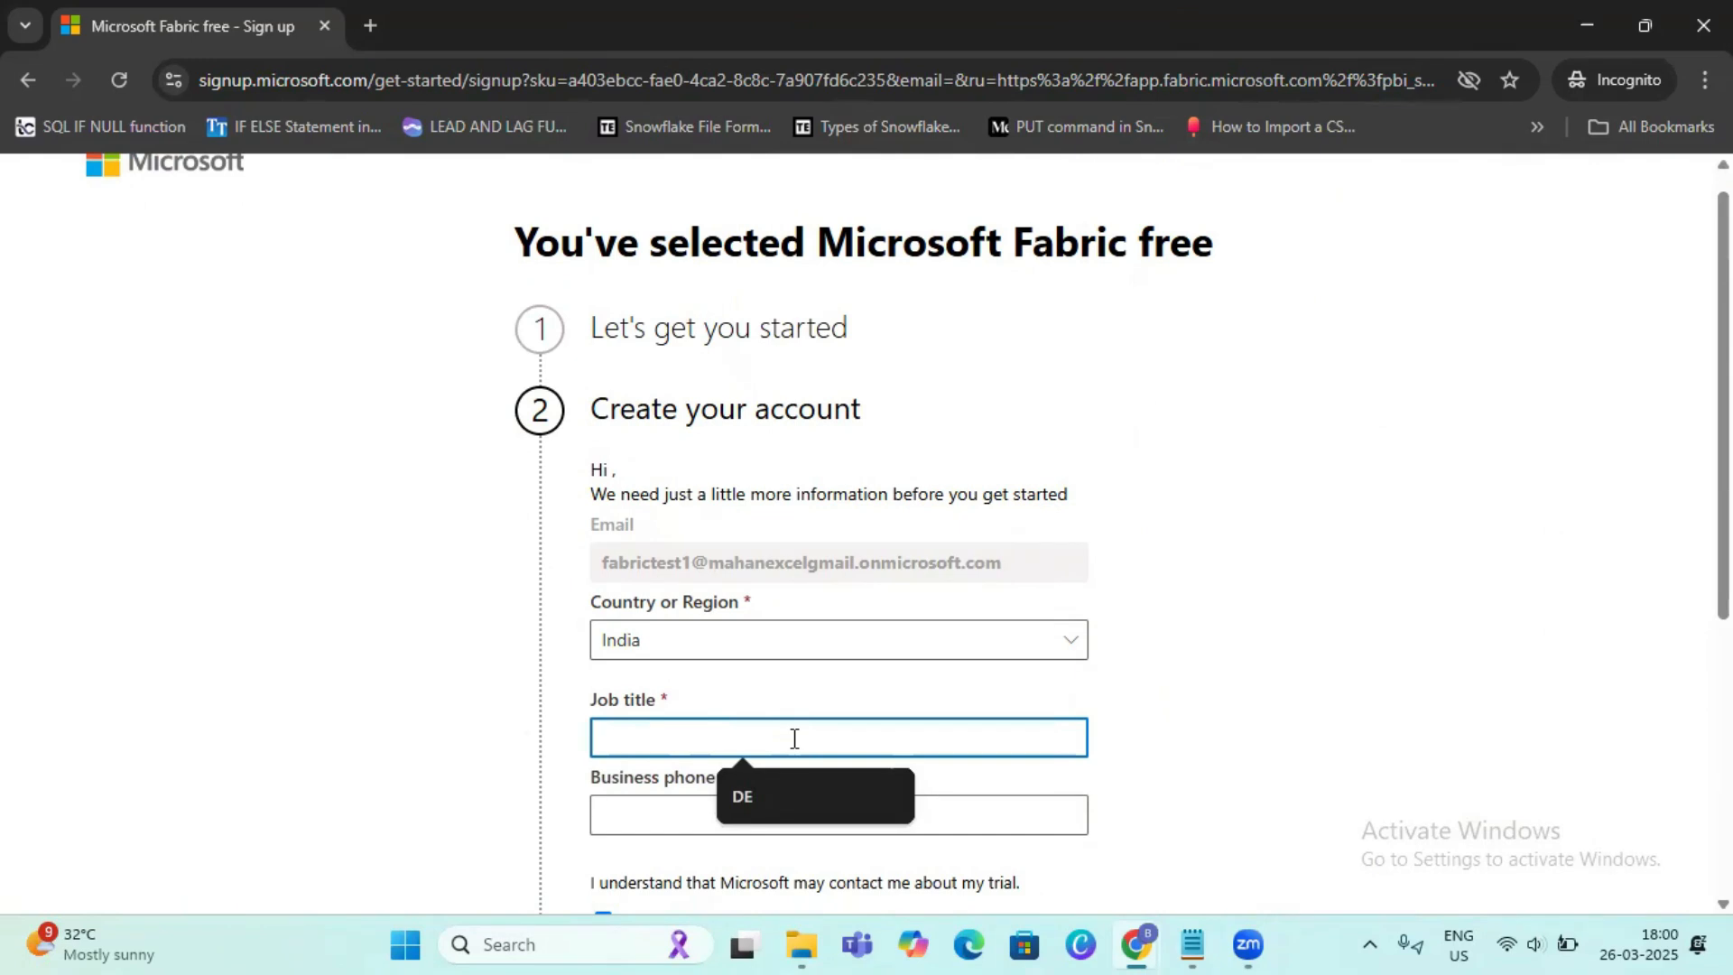
{"action": "left_click", "coordinate": [794, 795]}
{"action": "scroll", "coordinate": [812, 632], "scroll_direction": "down", "scroll_amount": 1}
{"action": "left_click", "coordinate": [817, 723]}
{"action": "scroll", "coordinate": [858, 632], "scroll_direction": "down", "scroll_amount": 1}
{"action": "left_click", "coordinate": [888, 587]}
{"action": "left_click", "coordinate": [775, 658]}
Opt out of Power BI marketing emails and submit the sign-up details.
{"action": "scroll", "coordinate": [767, 668], "scroll_direction": "down", "scroll_amount": 3}
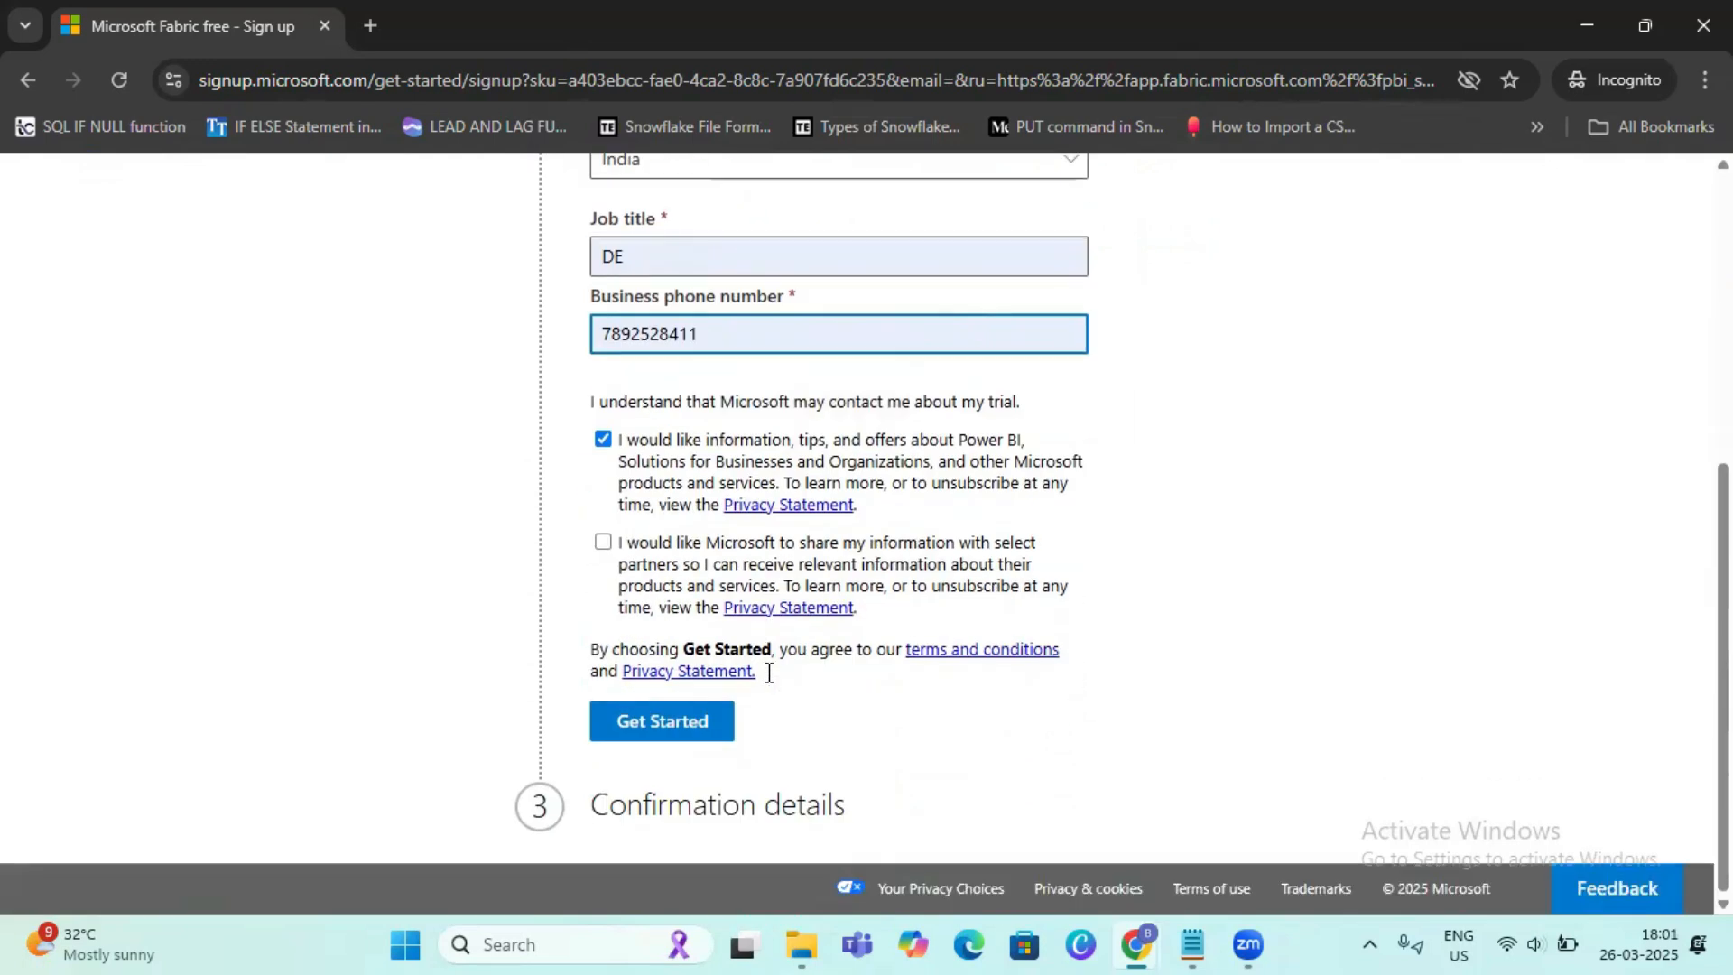
{"action": "left_click", "coordinate": [603, 439]}
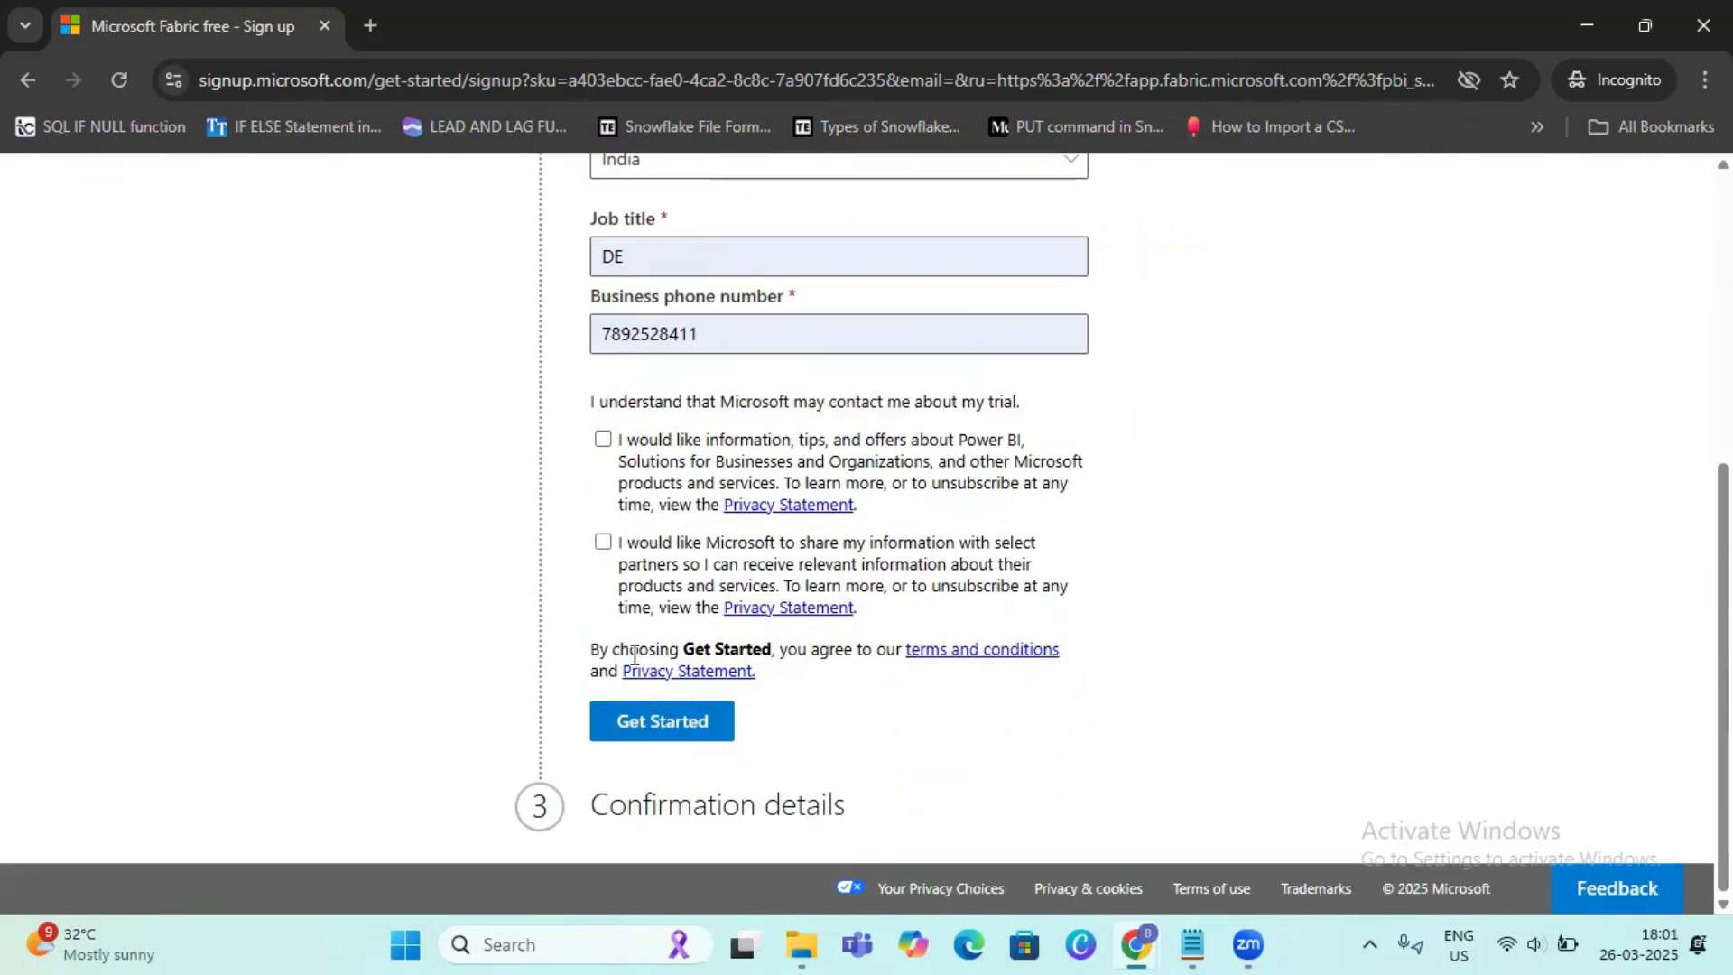
{"action": "left_click", "coordinate": [639, 718]}
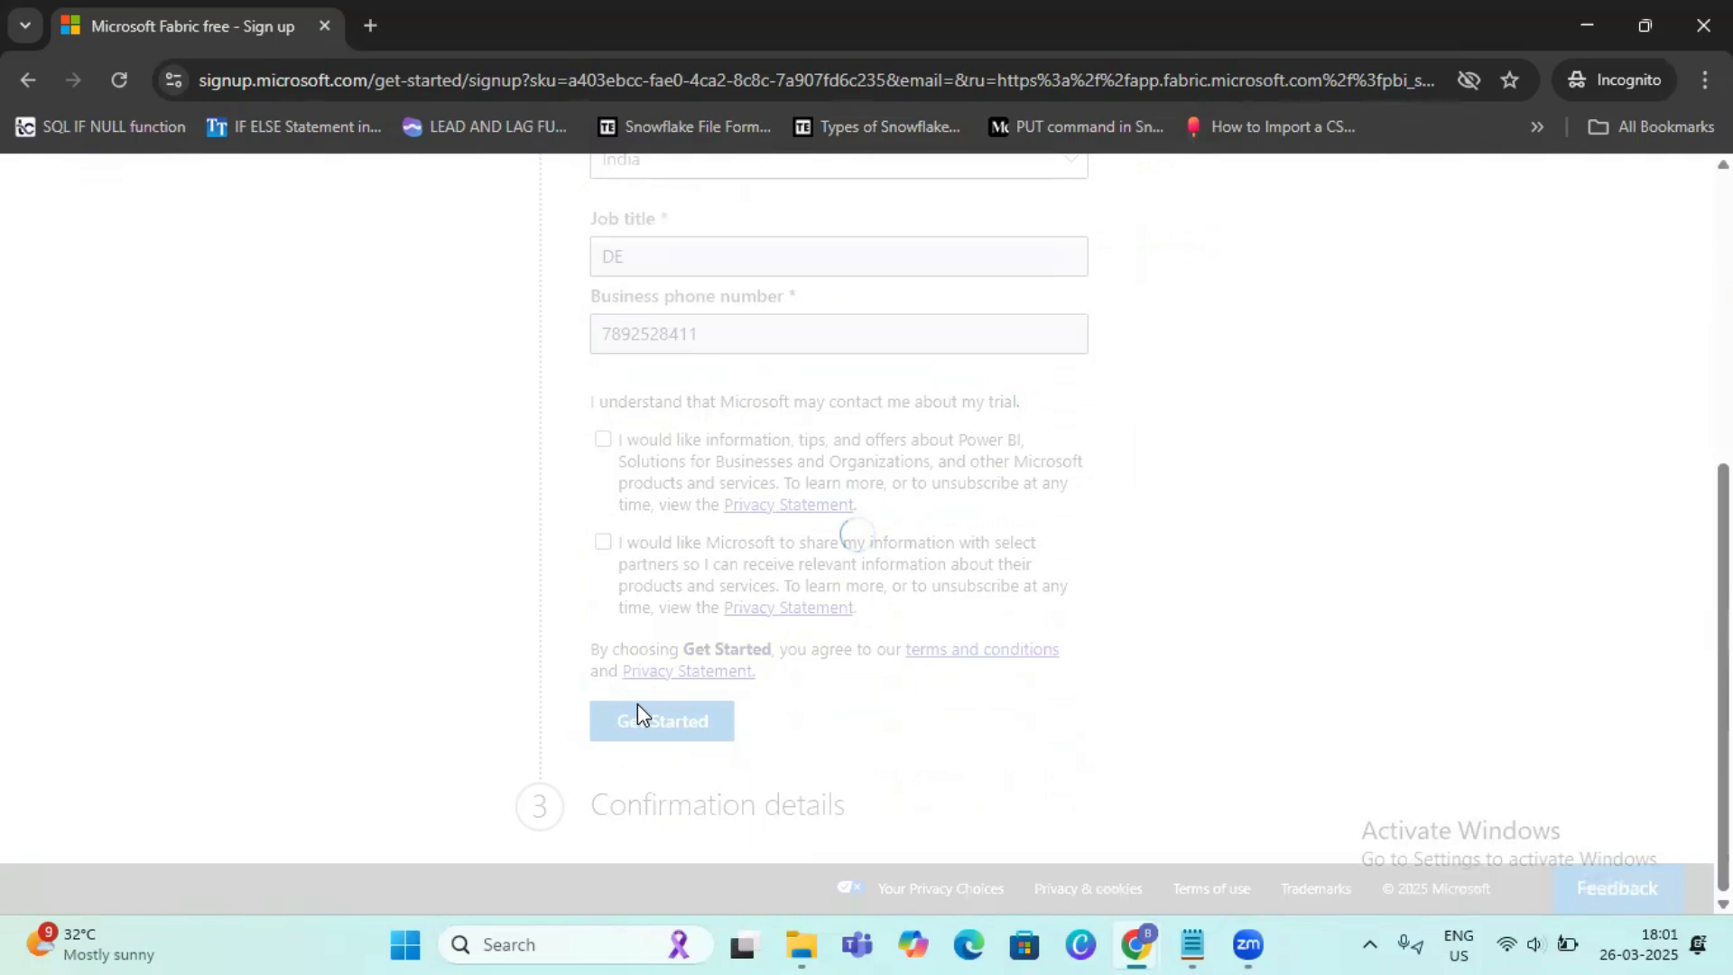
{"action": "left_click", "coordinate": [690, 769]}
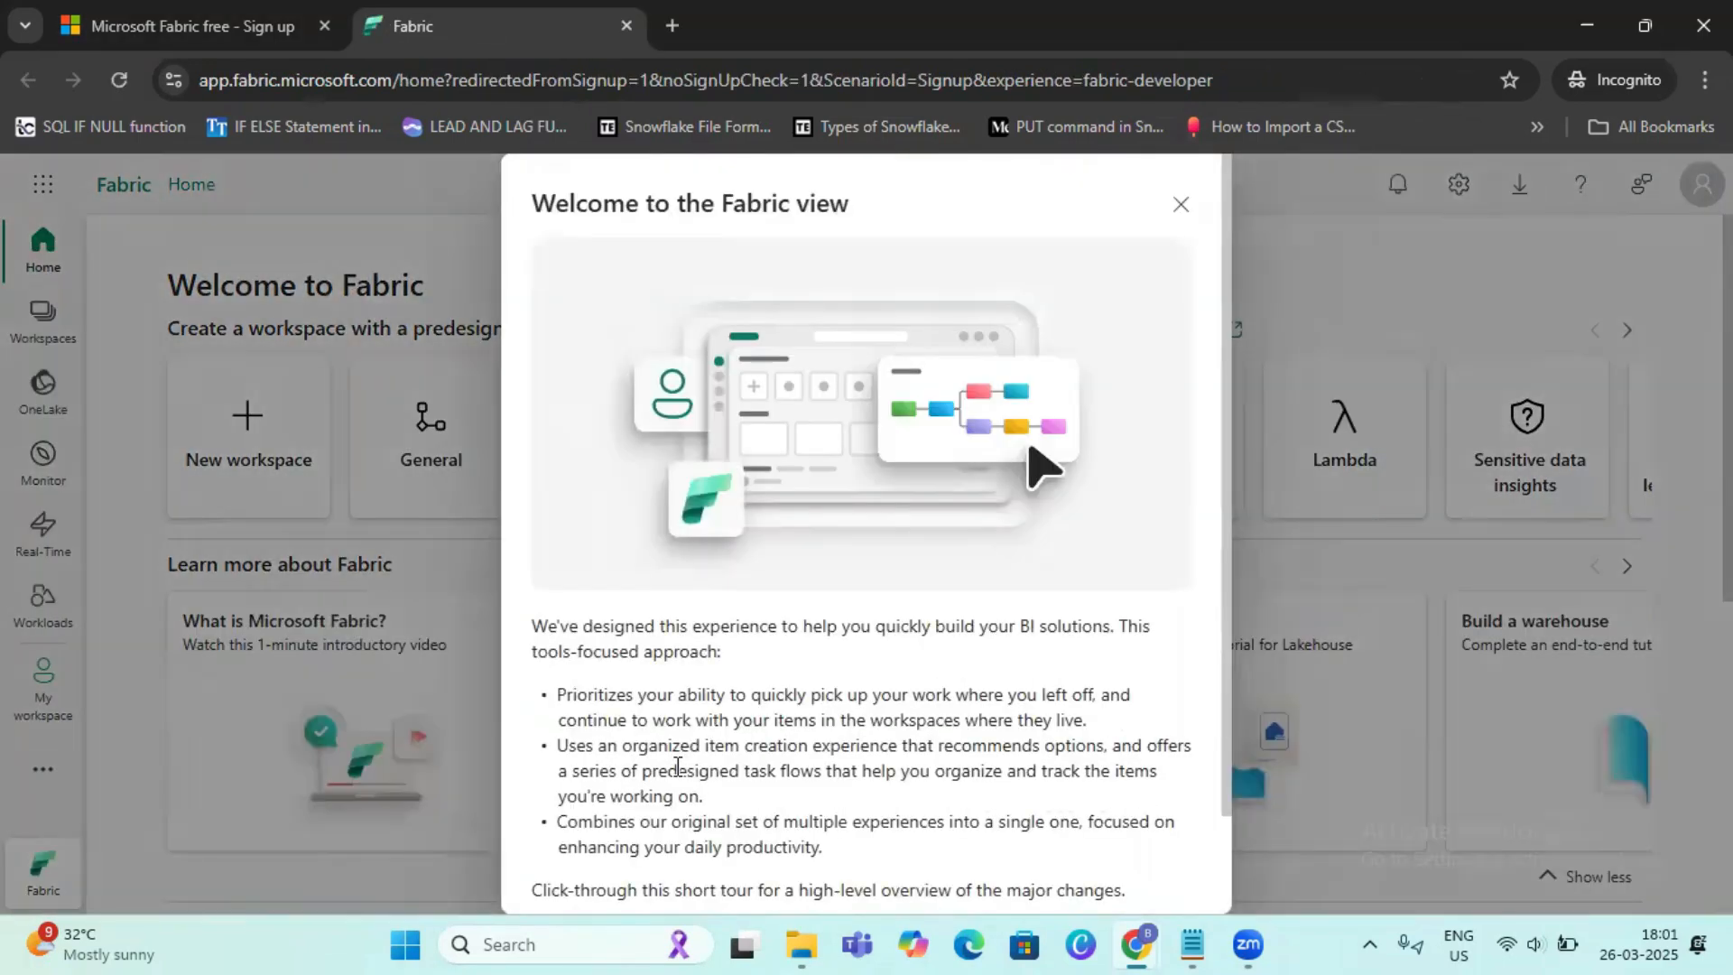
Cancel the welcome tour and view the profile showing USer1 with a Free account licence.
{"action": "scroll", "coordinate": [847, 685], "scroll_direction": "down", "scroll_amount": 2}
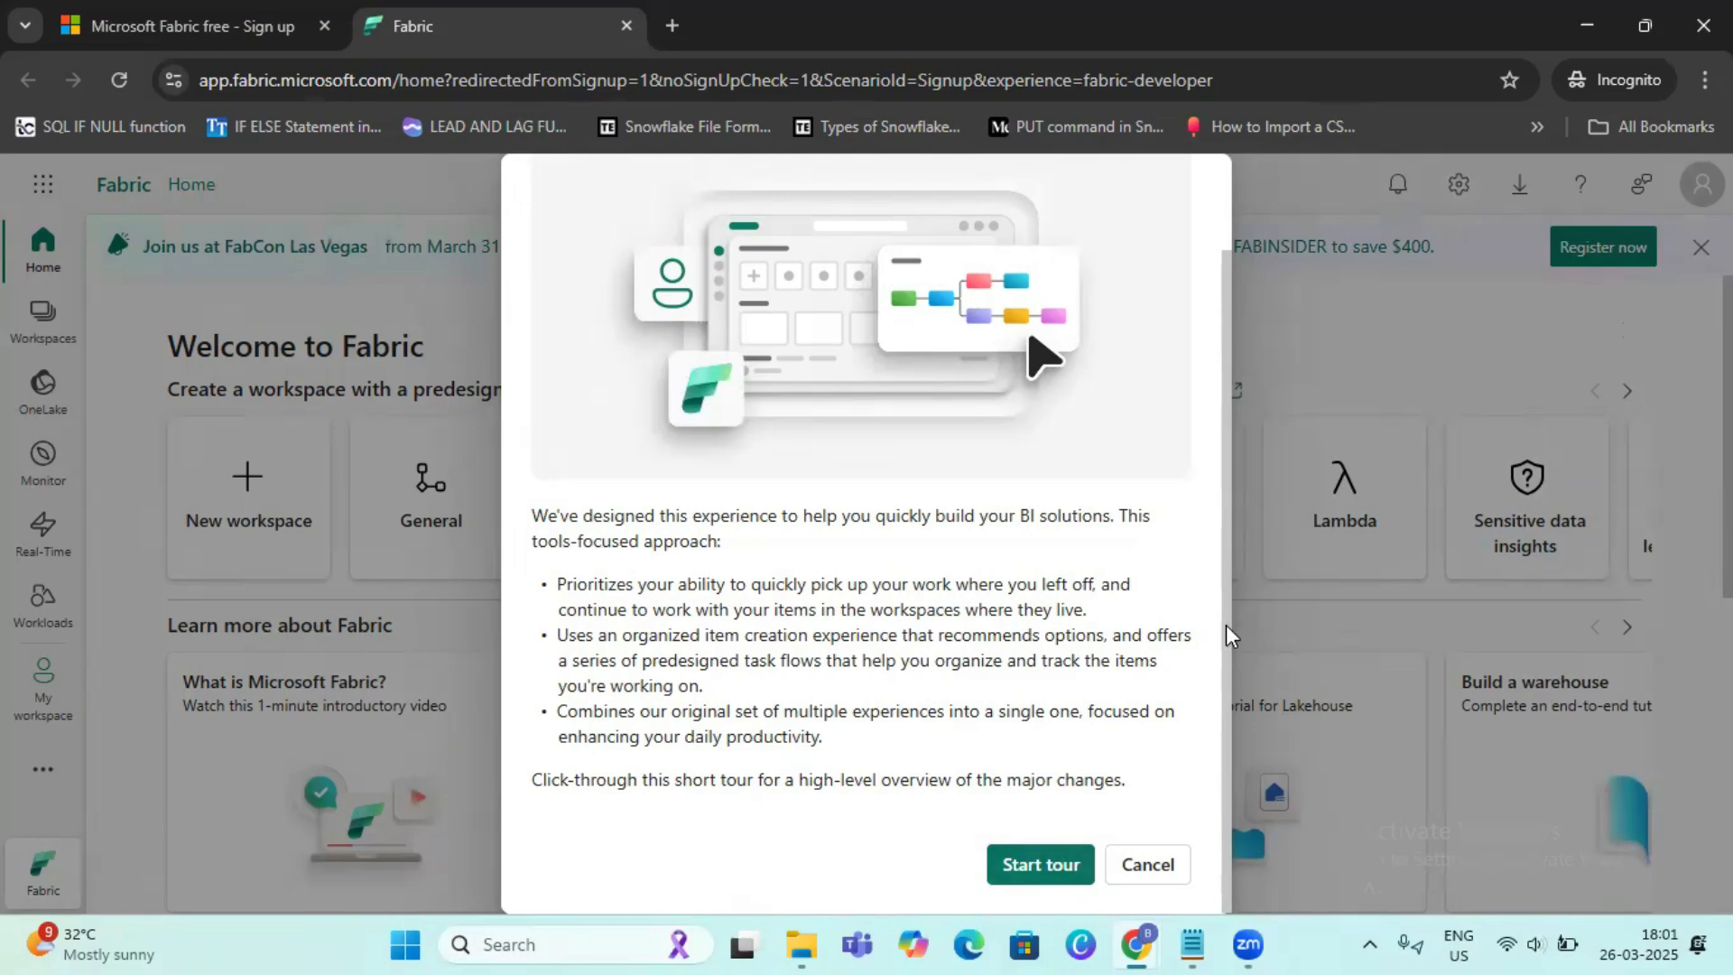
{"action": "left_click", "coordinate": [1146, 865]}
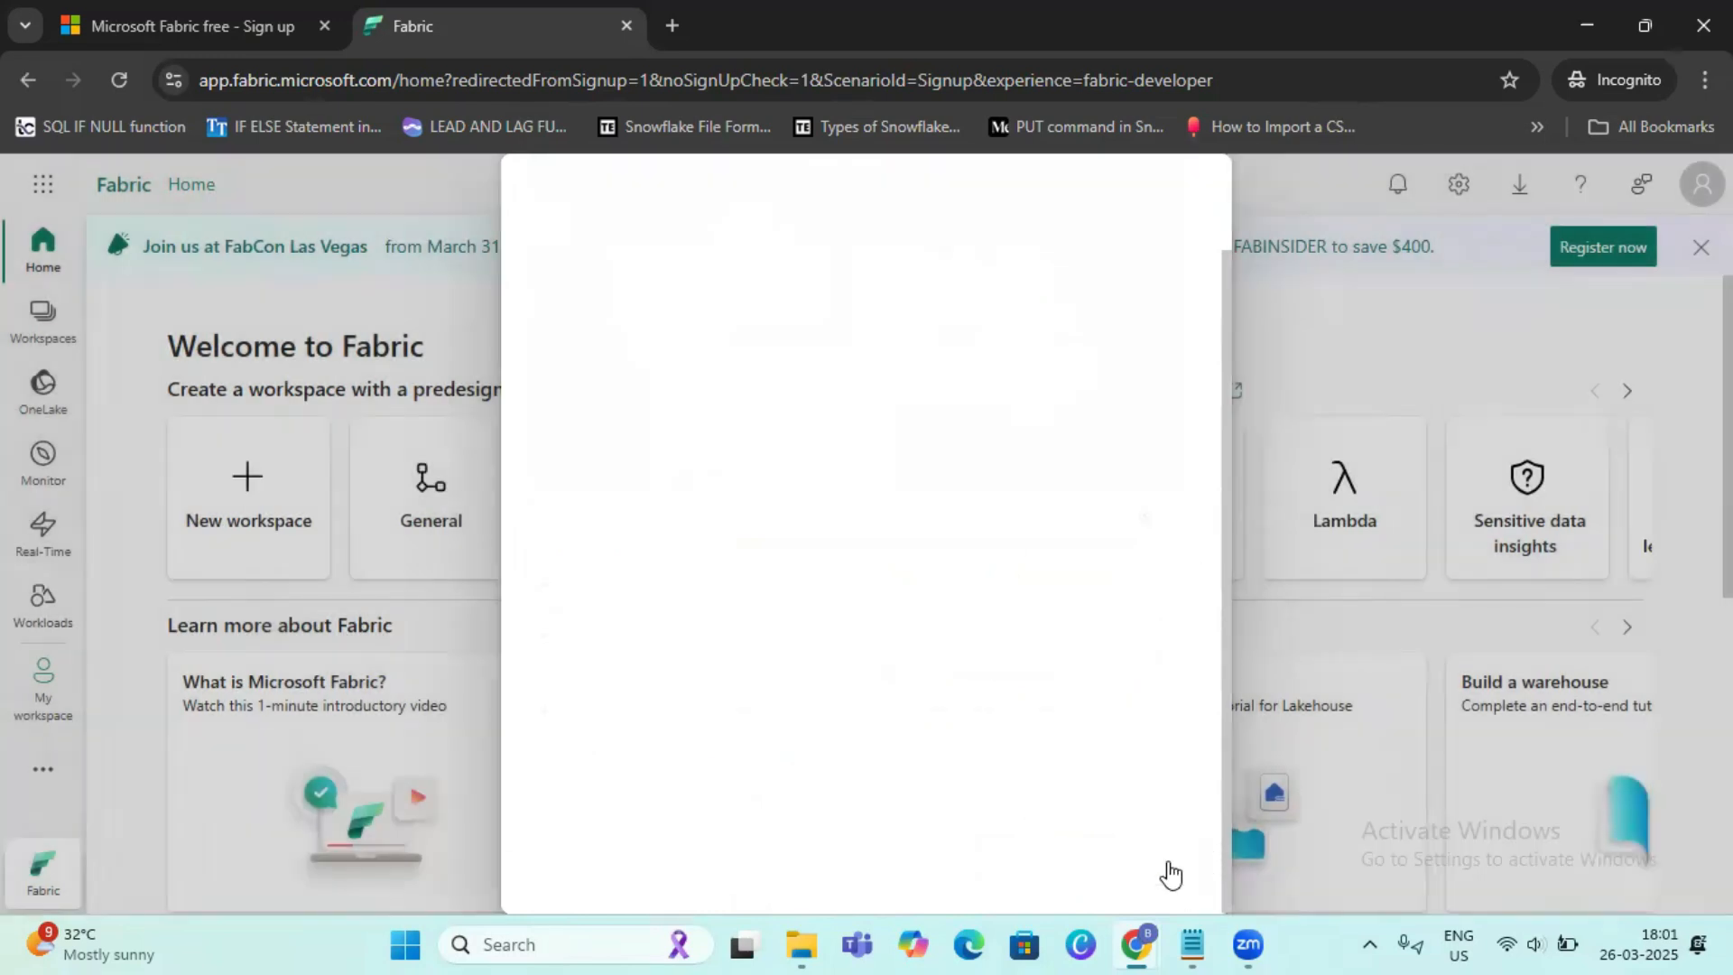
{"action": "left_click", "coordinate": [1703, 185]}
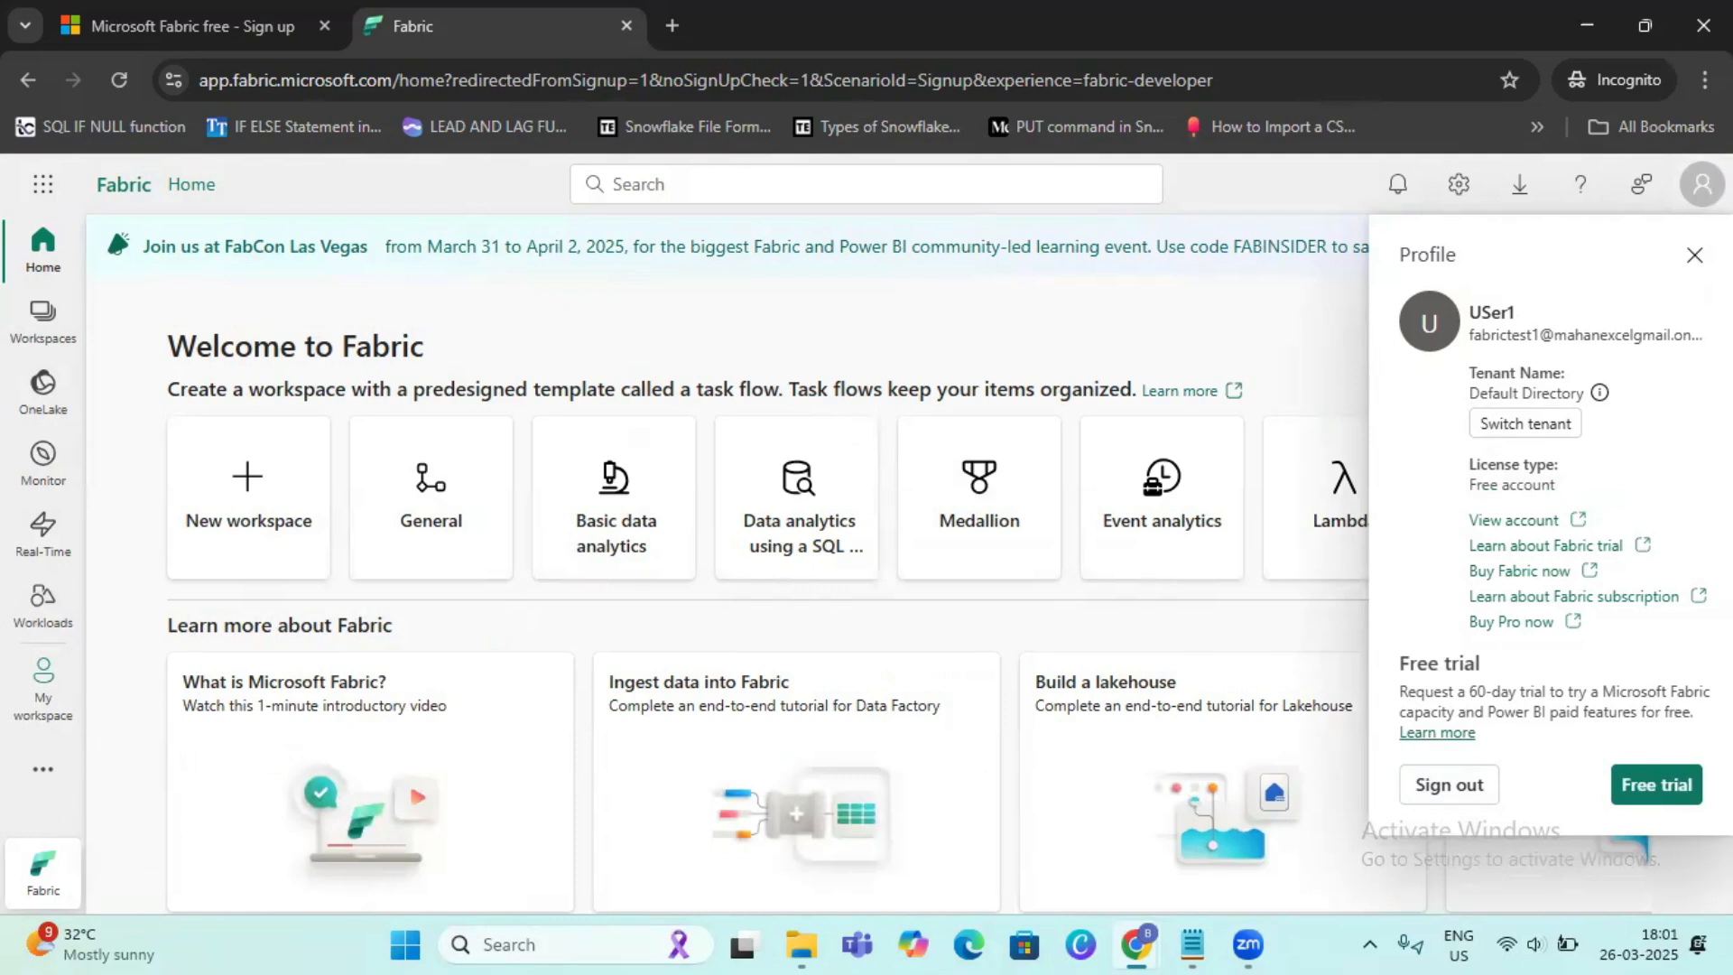
{"action": "triple_click", "coordinate": [1630, 337]}
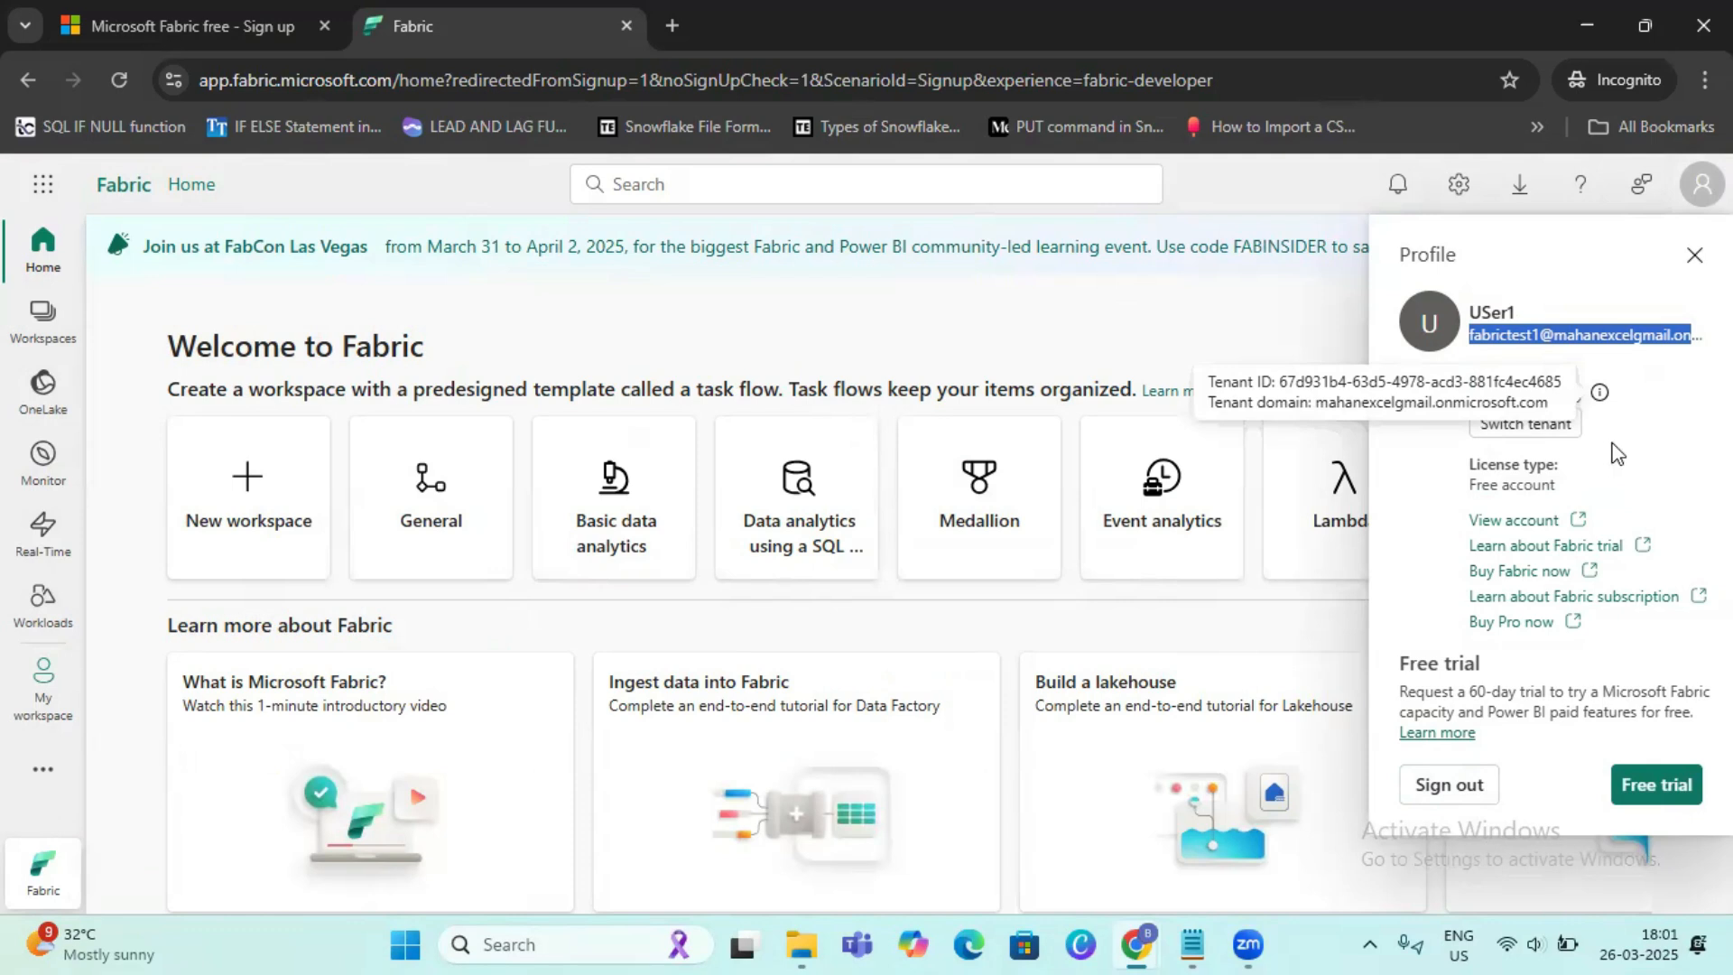
{"action": "left_click", "coordinate": [1632, 450]}
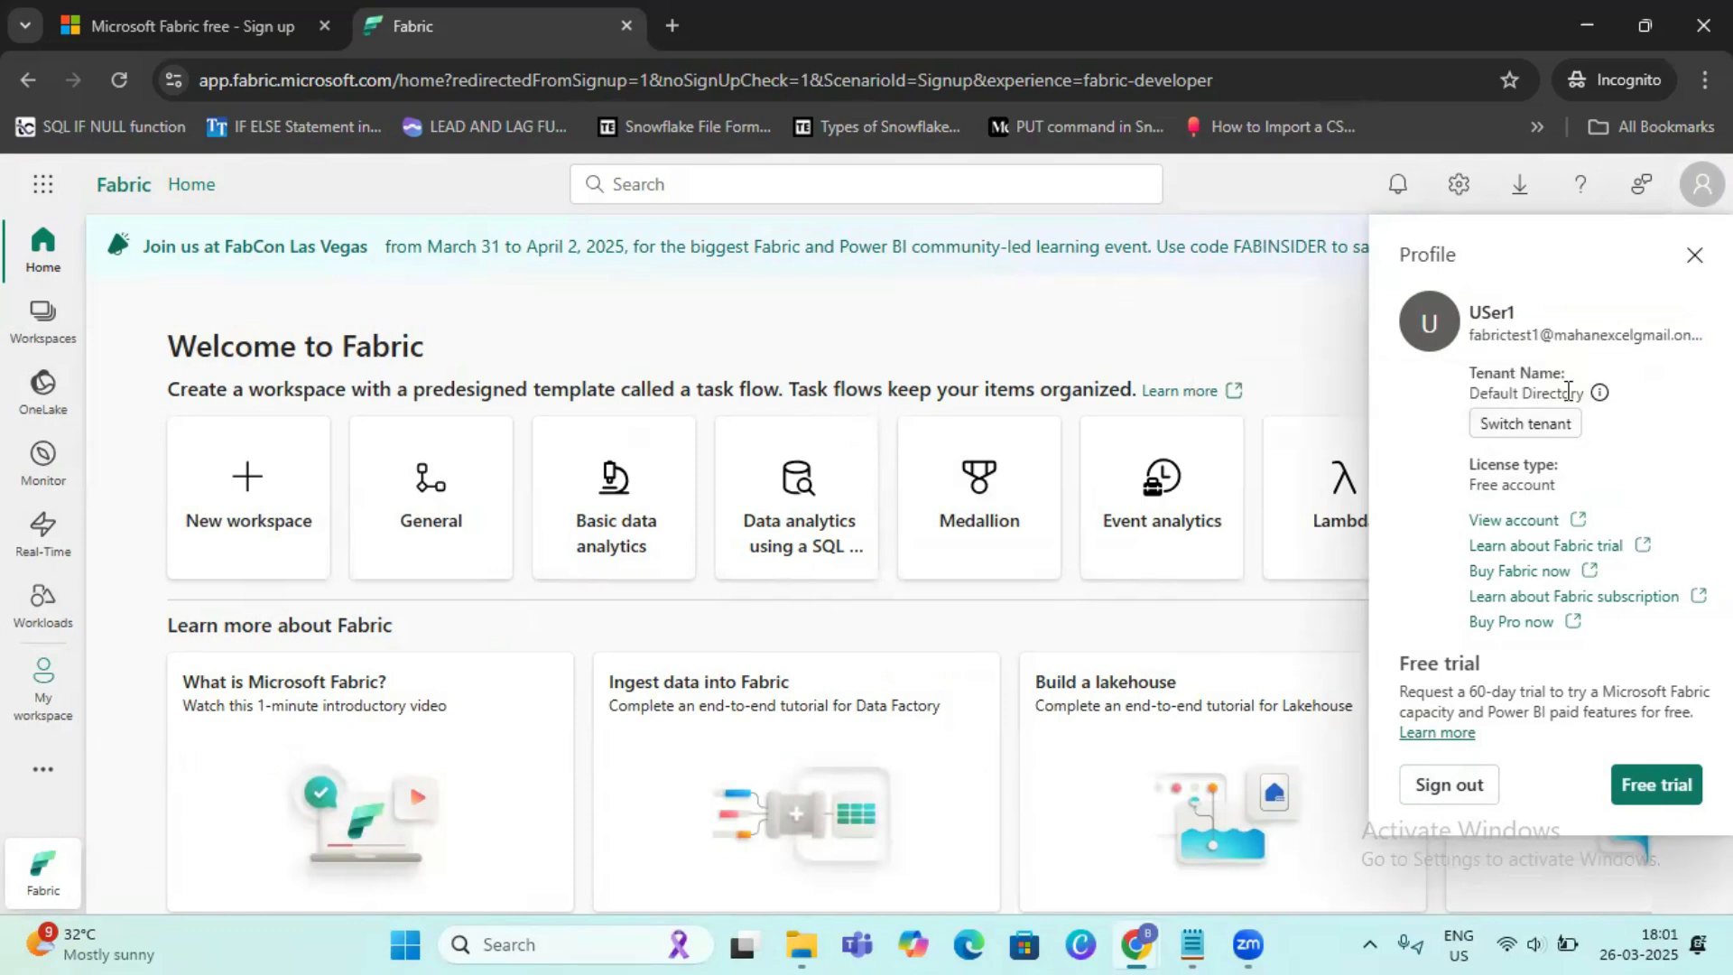
{"action": "triple_click", "coordinate": [1641, 335]}
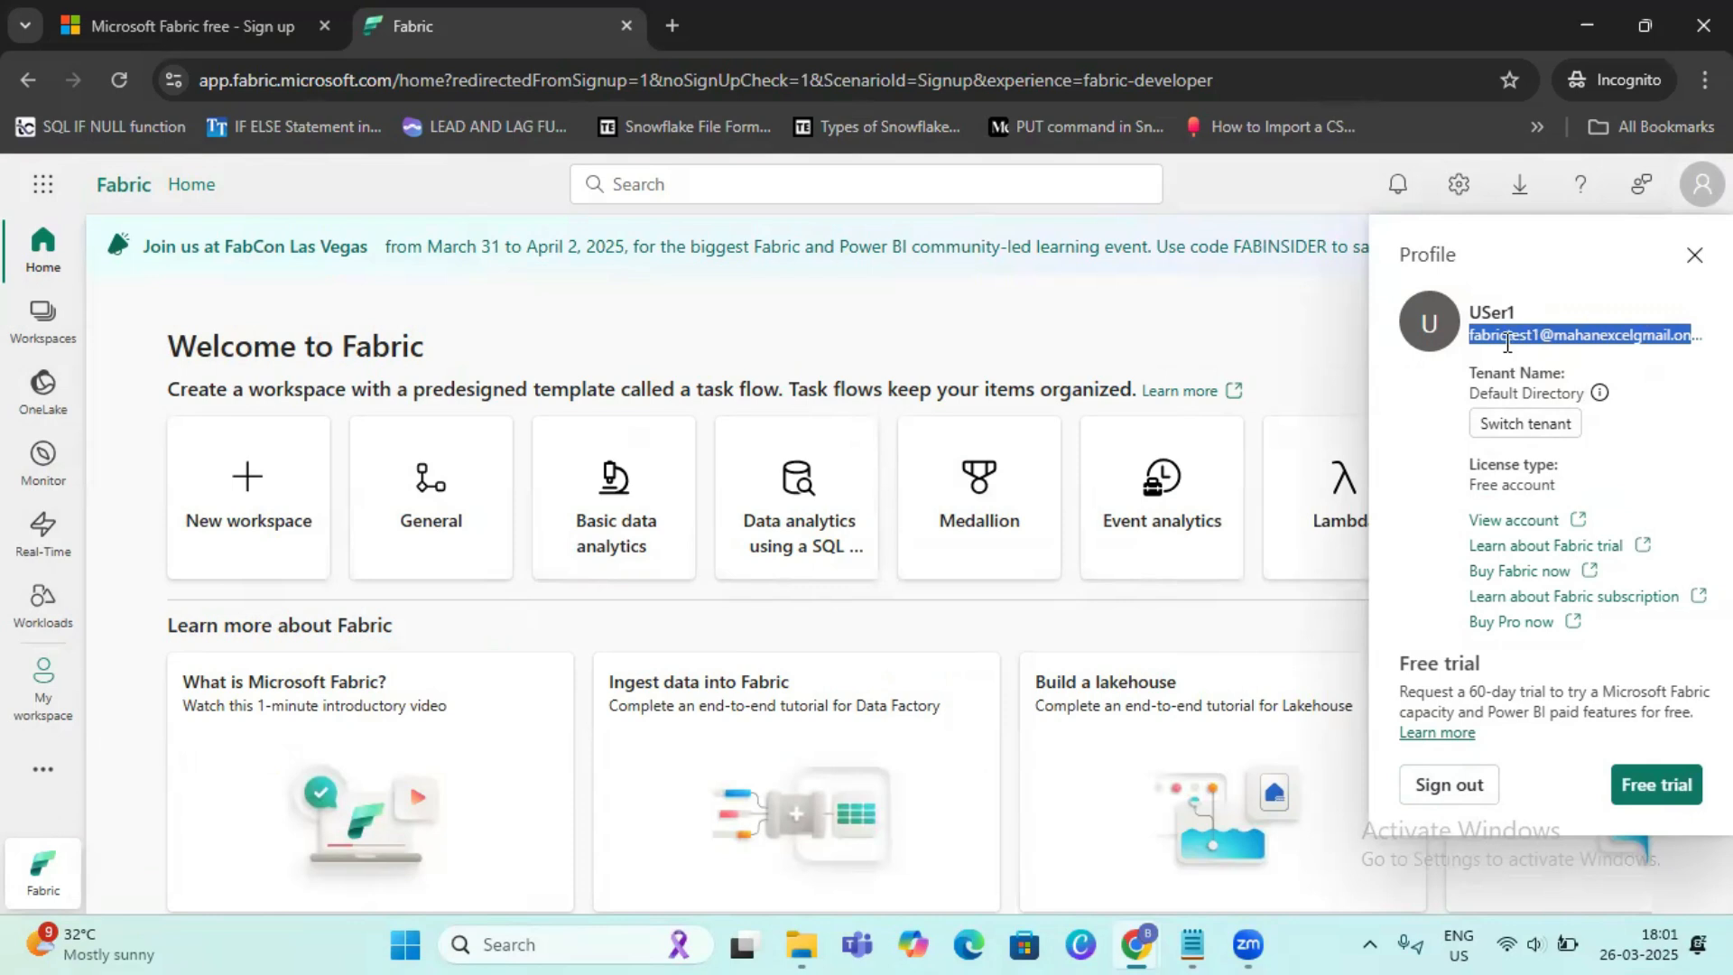
{"action": "left_click", "coordinate": [1507, 343]}
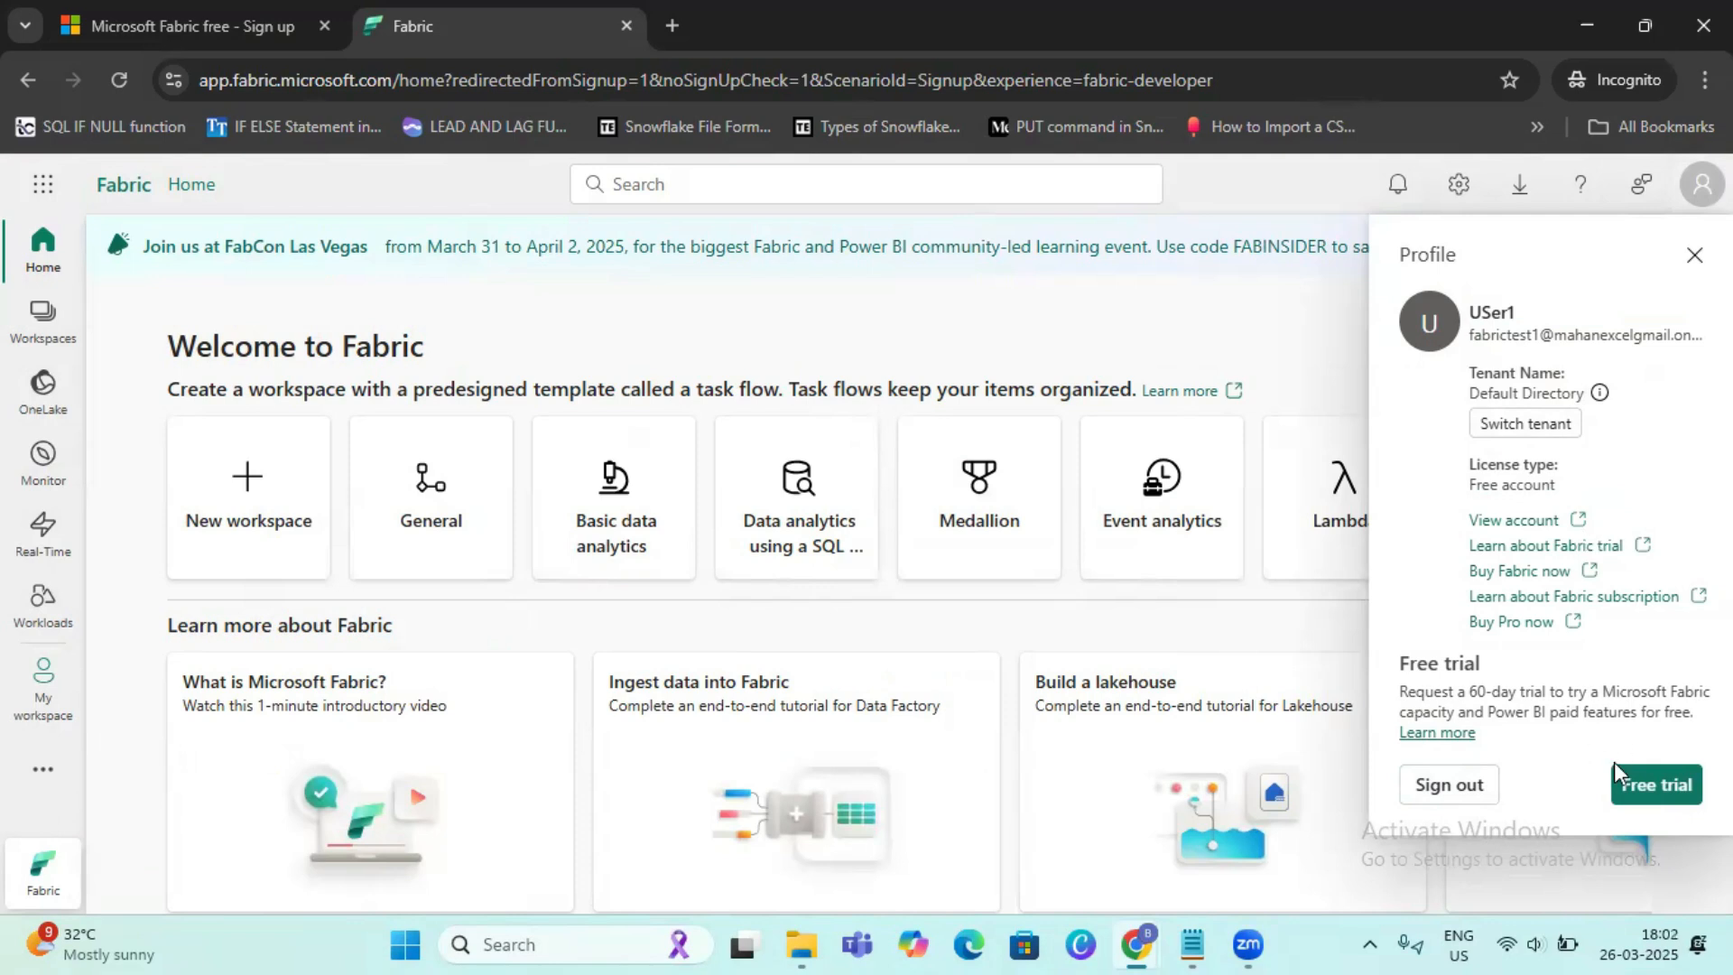
Activate the 60-day free Fabric trial in the Default - Central India region.
{"action": "left_click", "coordinate": [1627, 789]}
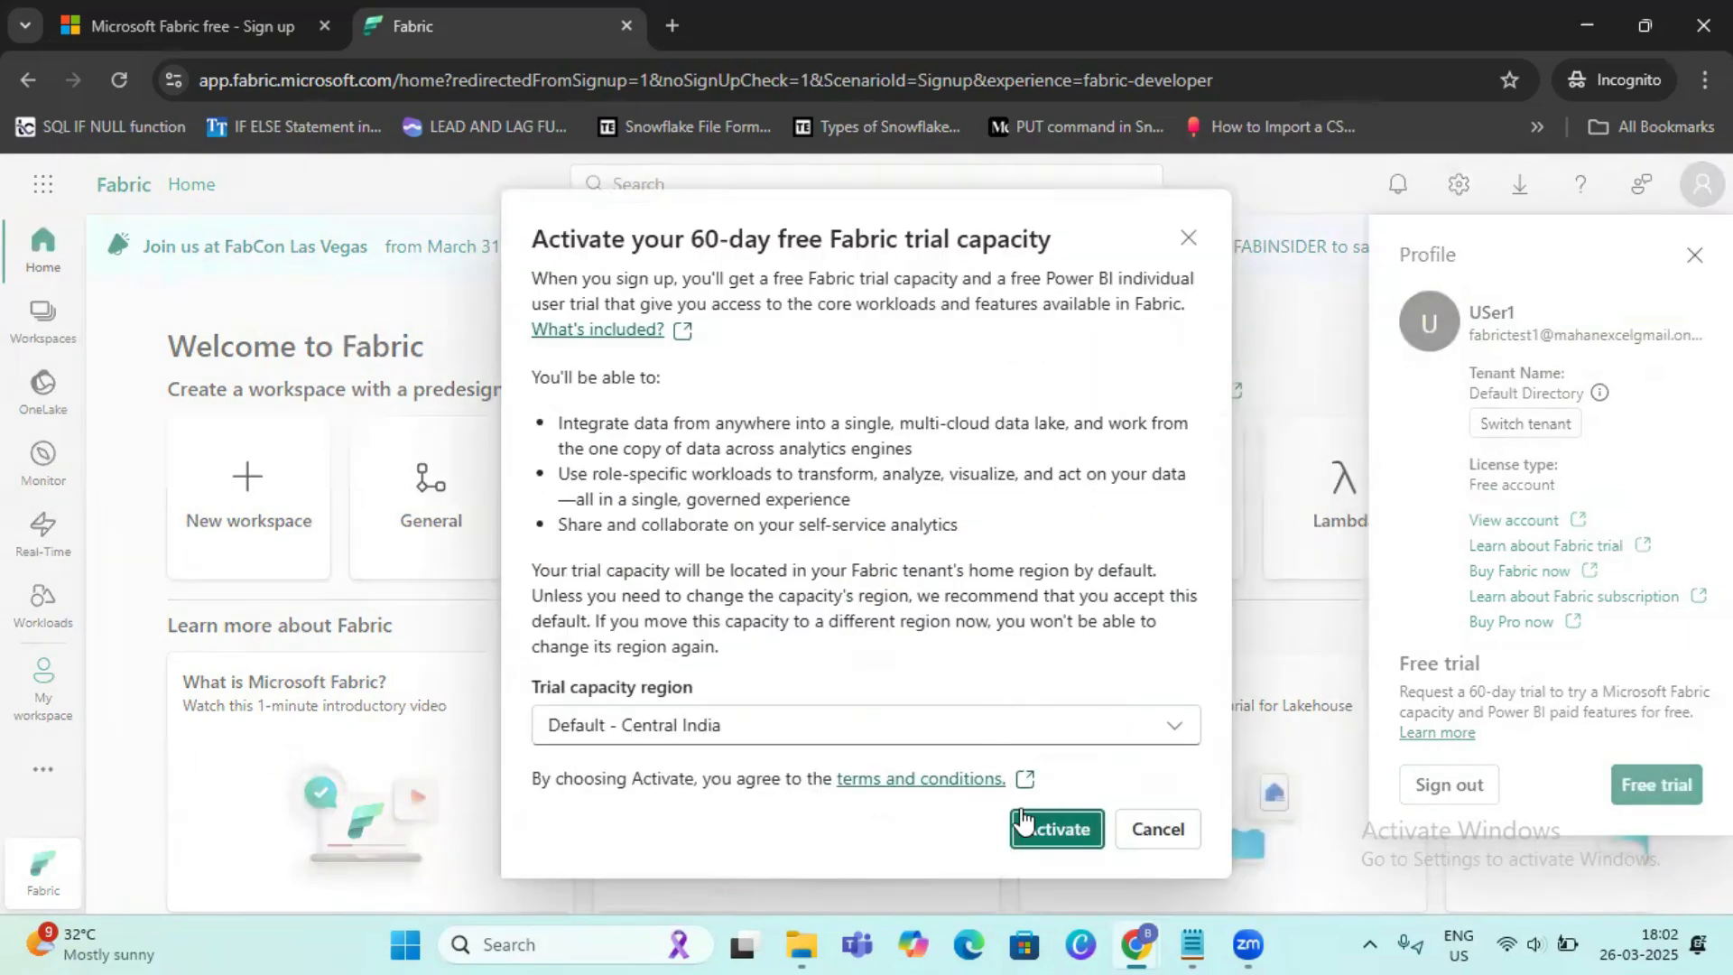
{"action": "left_click", "coordinate": [1025, 828]}
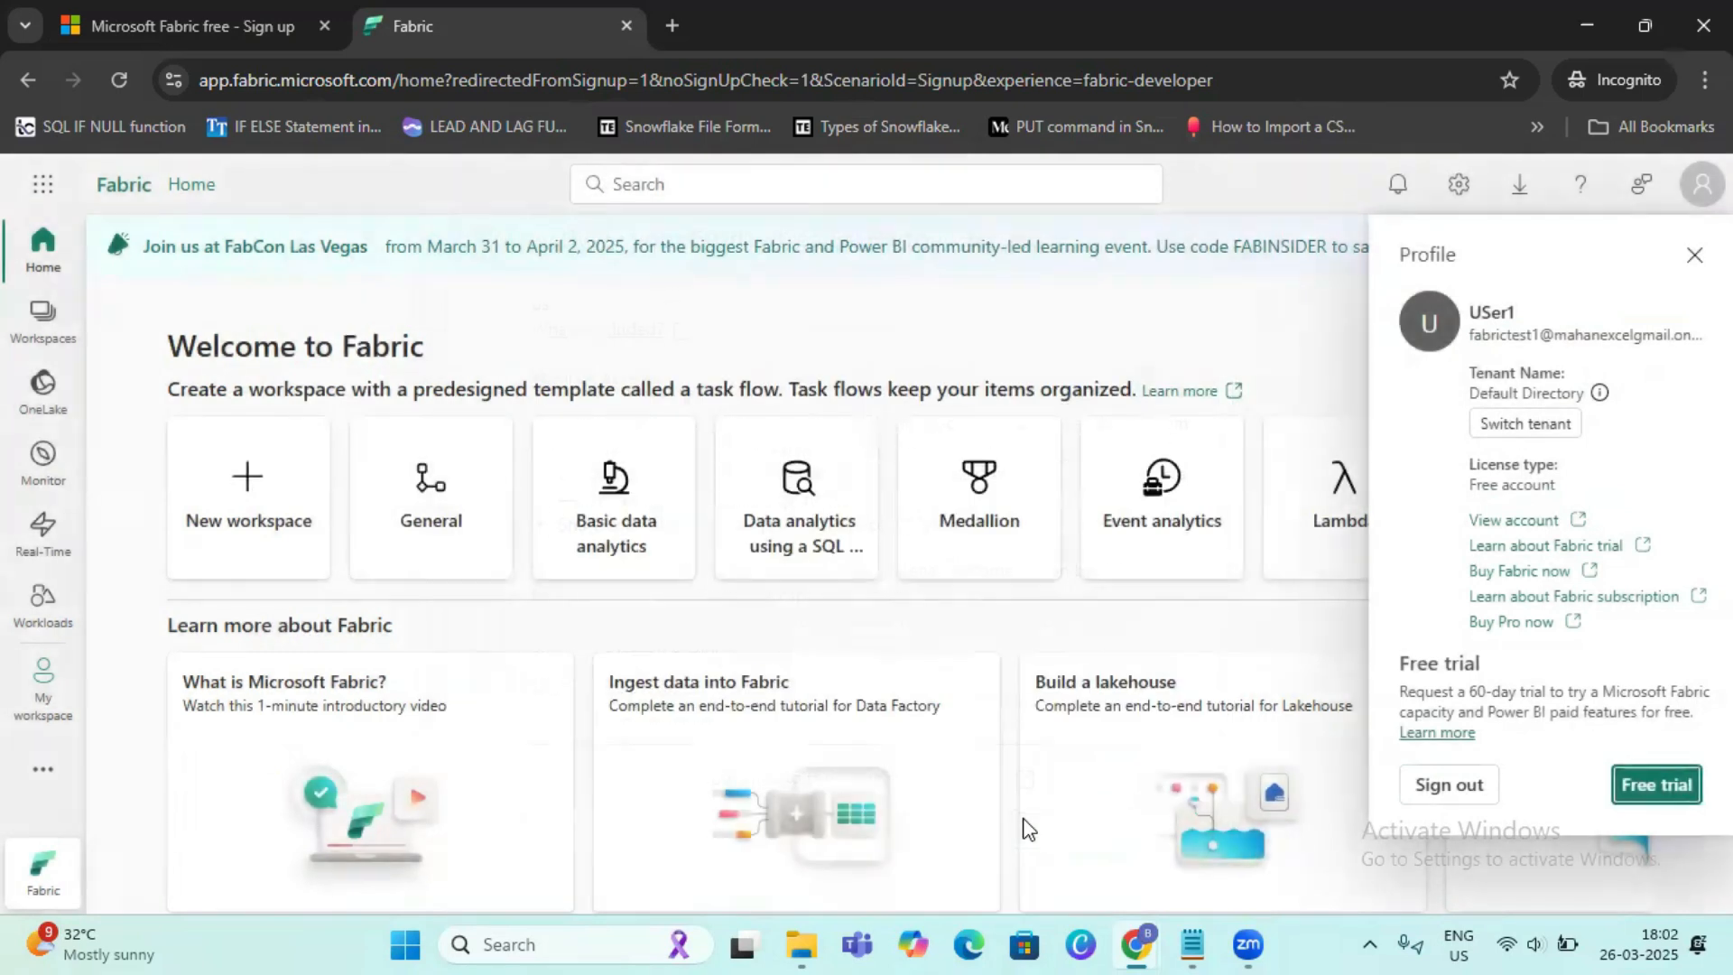
{"action": "left_click", "coordinate": [1142, 627]}
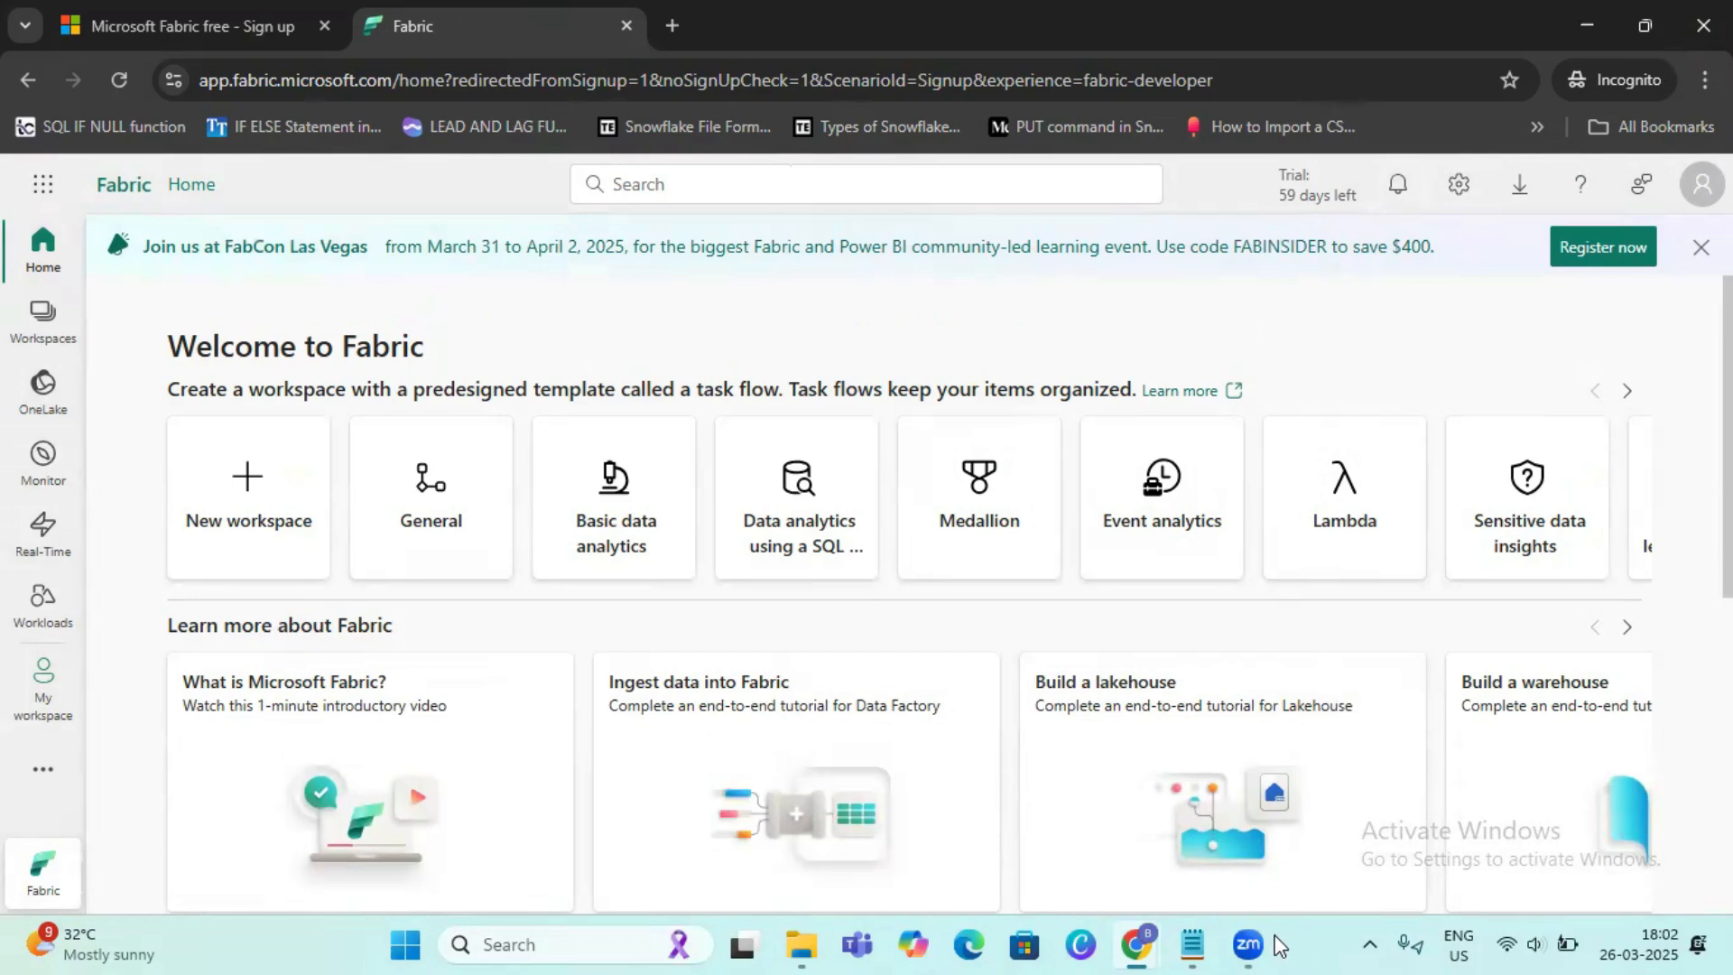
Reopen the profile to confirm the trial status shows 59 days left.
{"action": "mouse_move", "coordinate": [1205, 945]}
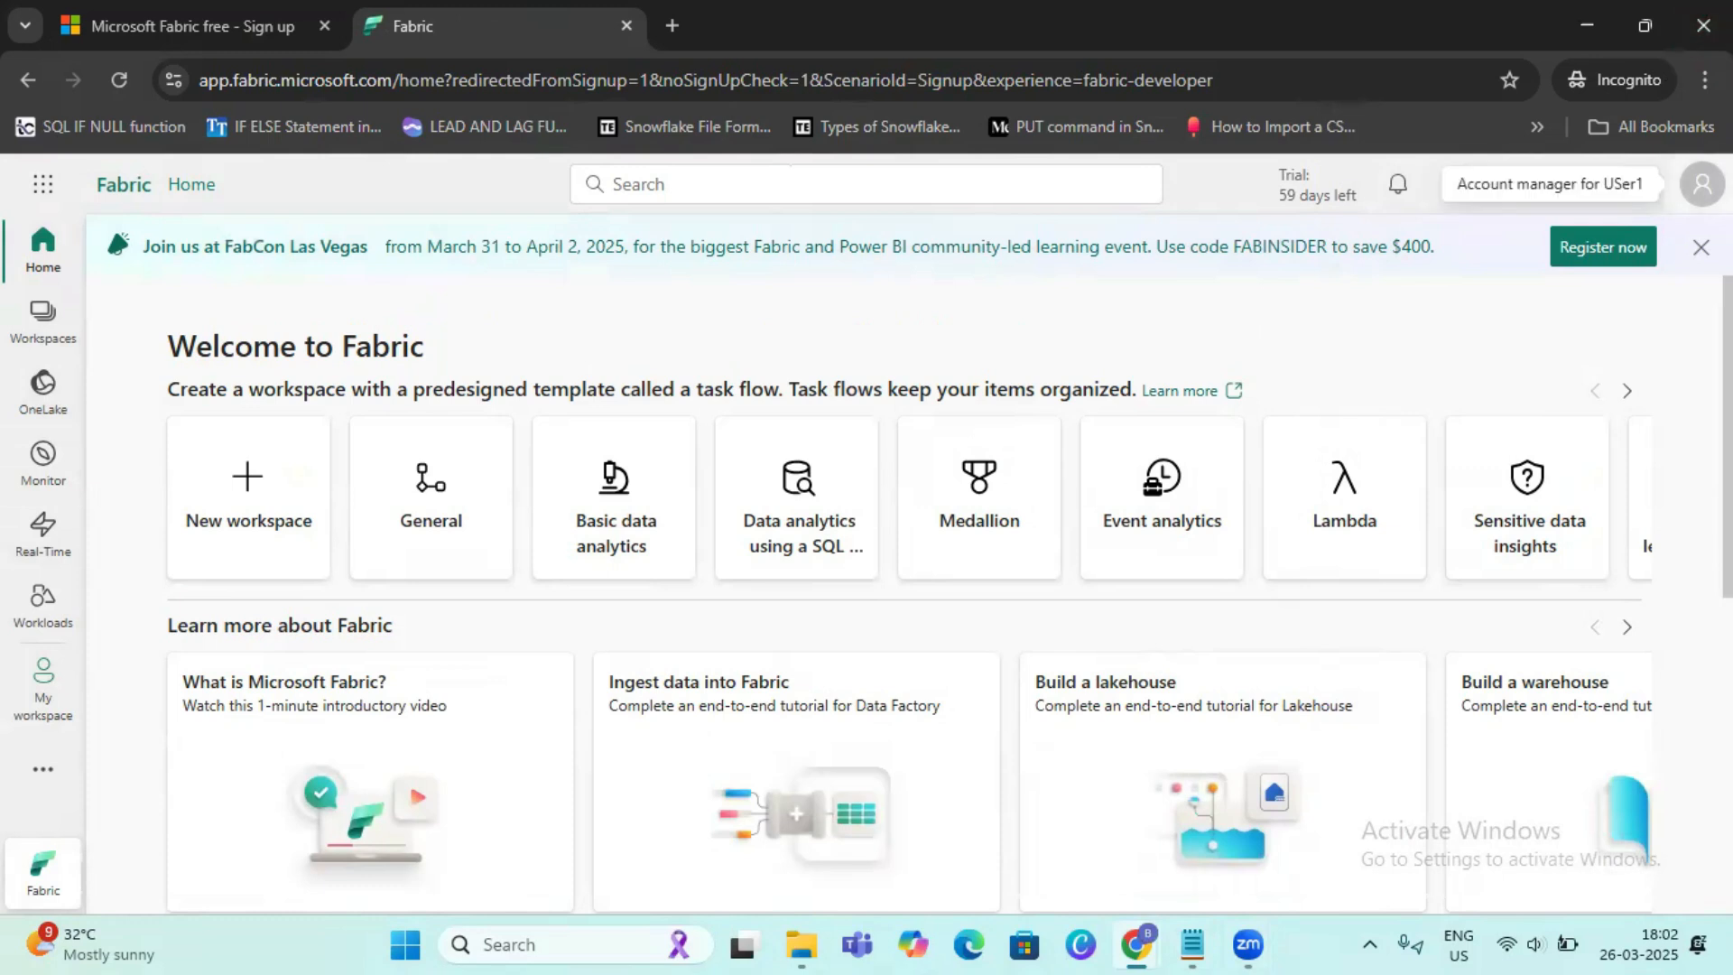
{"action": "left_click", "coordinate": [1703, 184]}
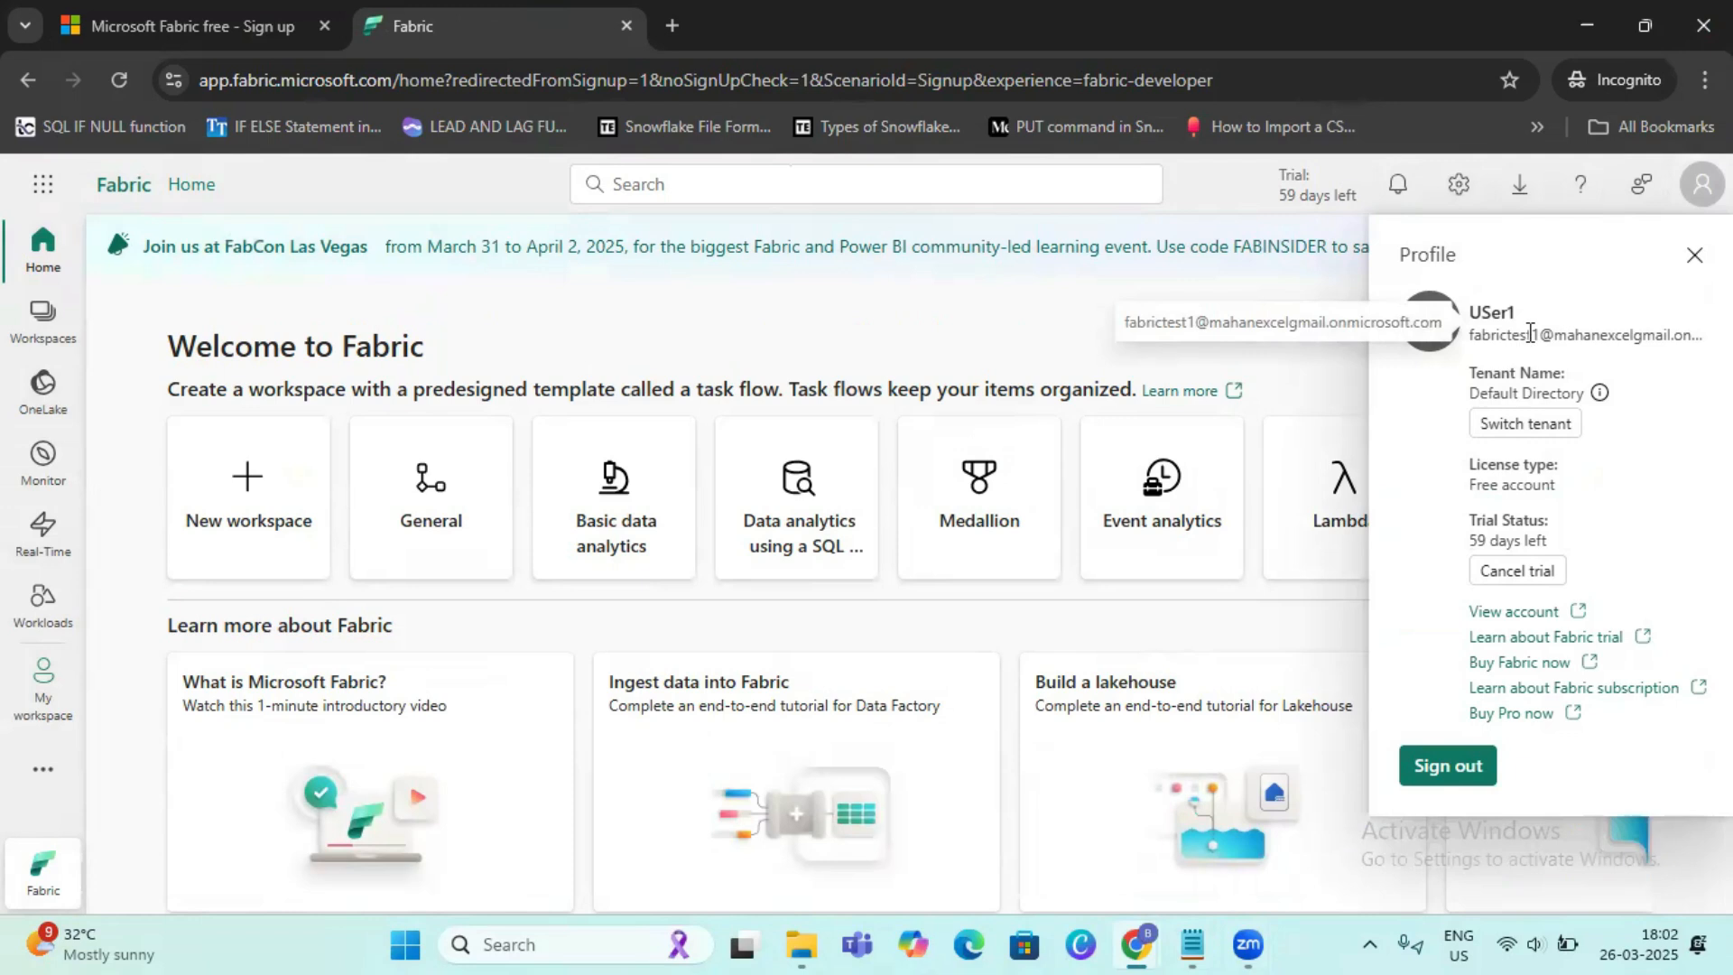
{"action": "triple_click", "coordinate": [1525, 336]}
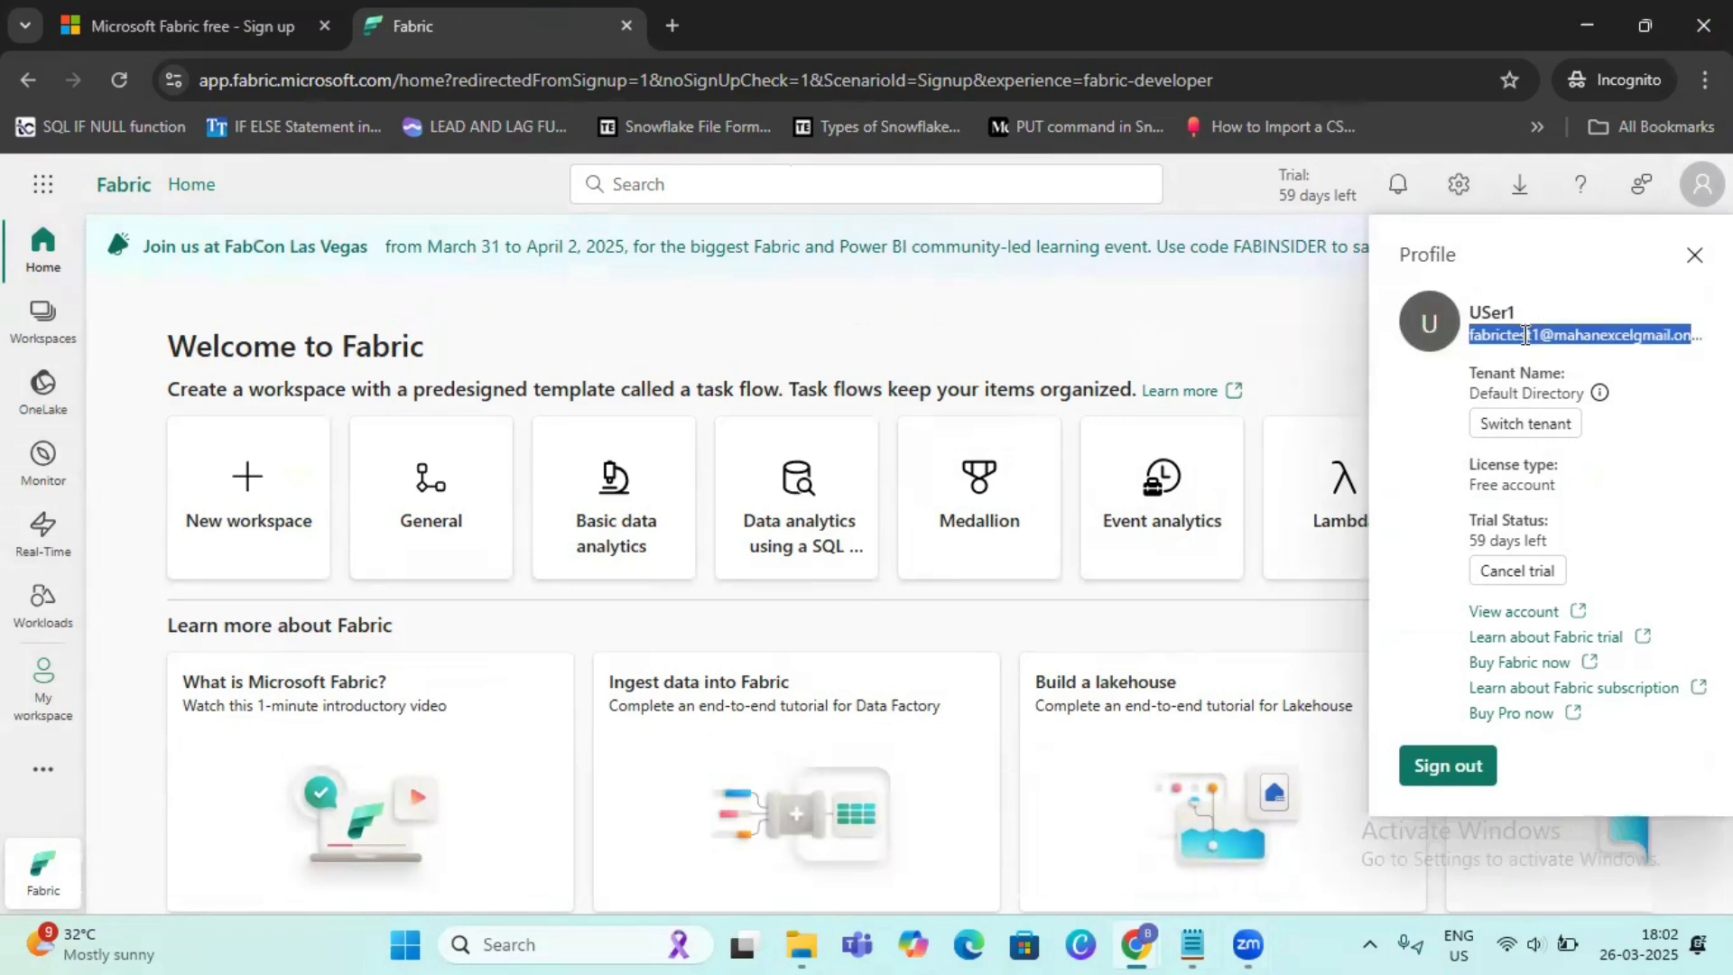